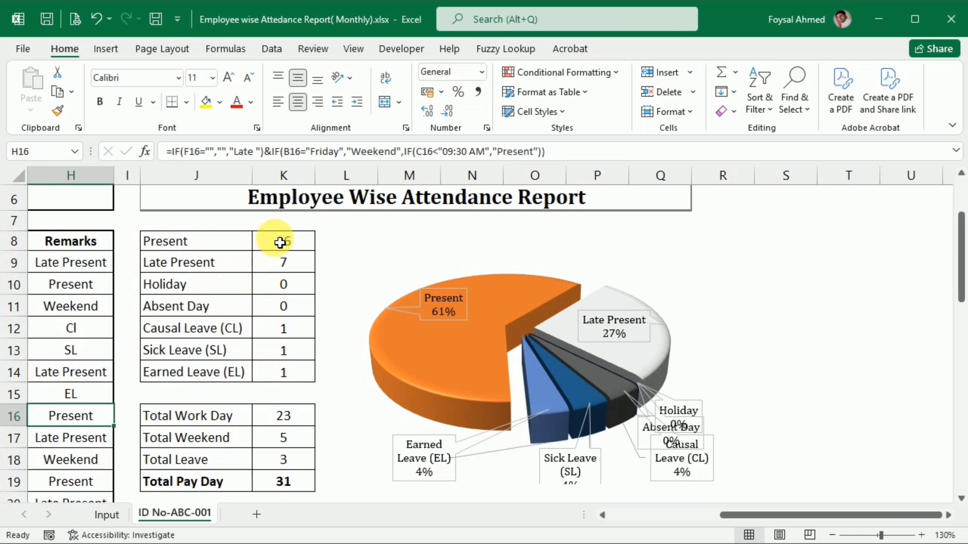
Examine the attendance summary rows from Present to Total Pay Day, including the Total Pay Day formula in K19.
{"action": "left_click", "coordinate": [281, 242]}
{"action": "left_click", "coordinate": [245, 262]}
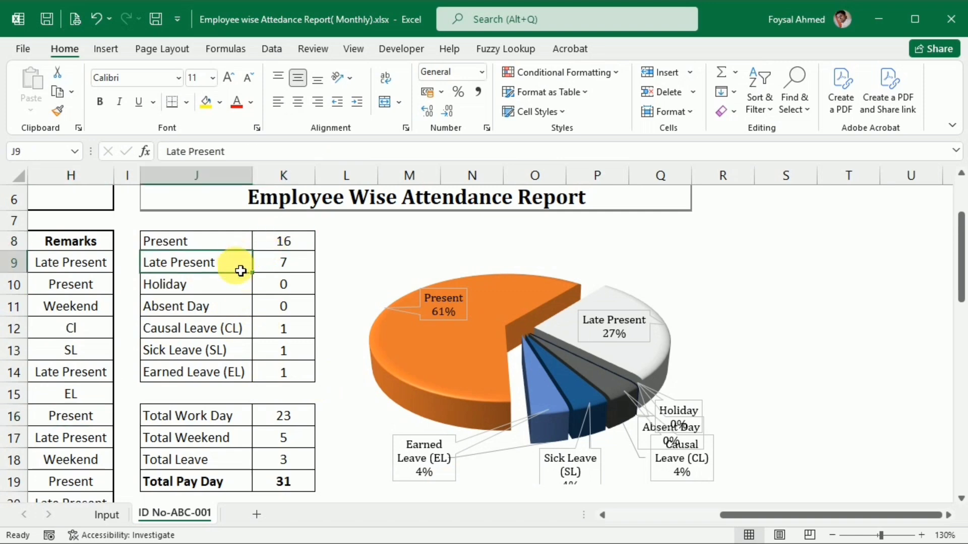
{"action": "left_click", "coordinate": [237, 284]}
{"action": "left_click", "coordinate": [242, 309]}
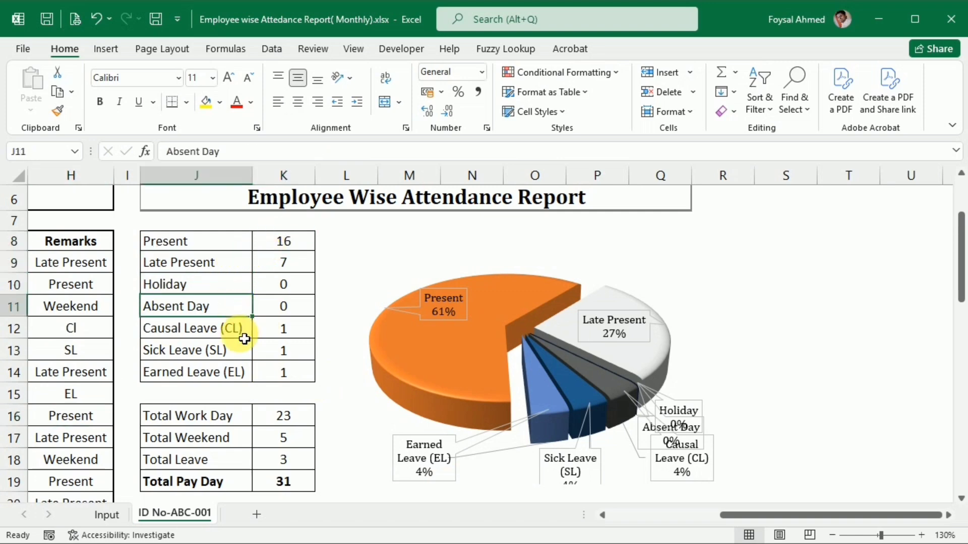
{"action": "left_click", "coordinate": [243, 329]}
{"action": "left_click", "coordinate": [243, 351]}
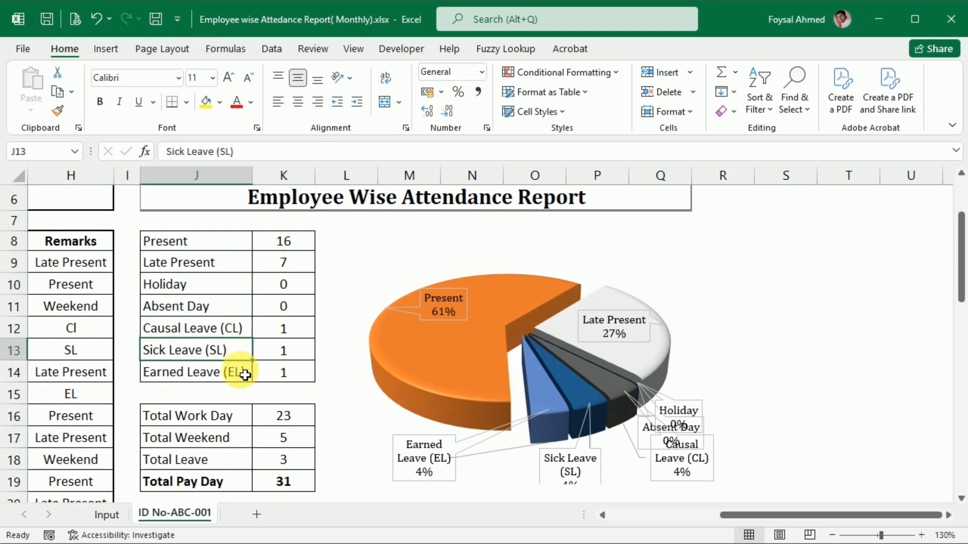
{"action": "left_click", "coordinate": [285, 490]}
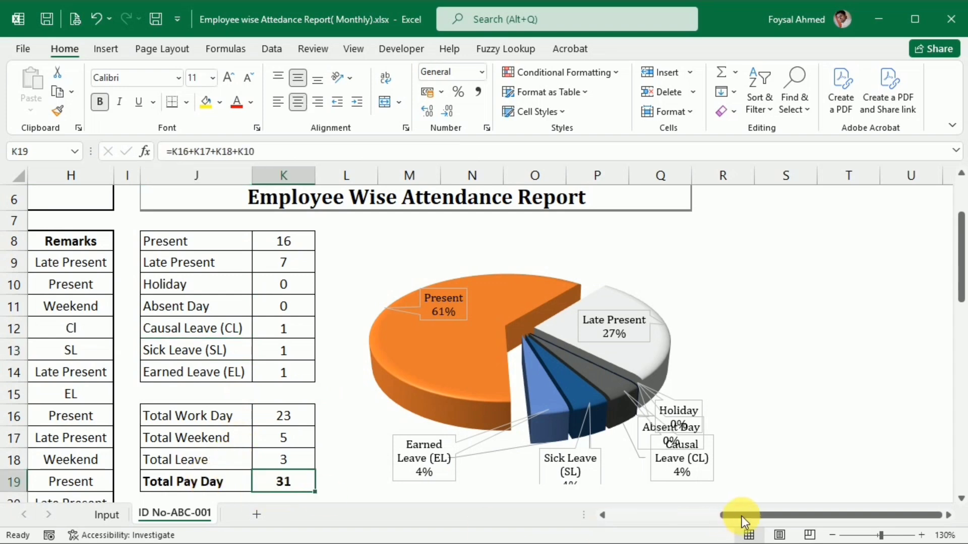
{"action": "left_click_drag", "start_coordinate": [743, 516], "coordinate": [599, 516]}
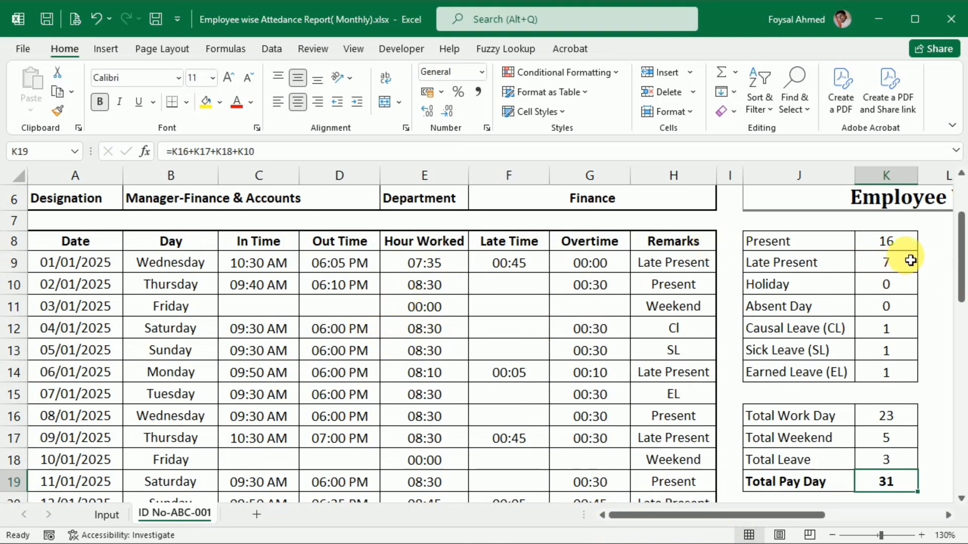
Clear the attendance count formulas in K8:K14, from Present to Earned Leave (EL).
{"action": "left_click", "coordinate": [898, 246]}
{"action": "left_click_drag", "start_coordinate": [900, 247], "coordinate": [893, 364]}
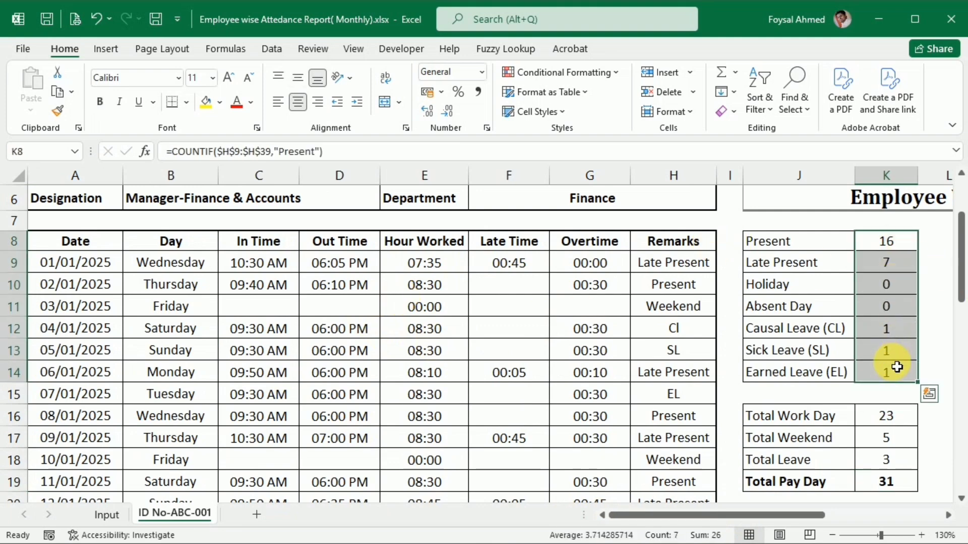
{"action": "key", "text": "Delete"}
{"action": "left_click_drag", "start_coordinate": [890, 415], "coordinate": [901, 470]}
{"action": "key", "text": "Delete"}
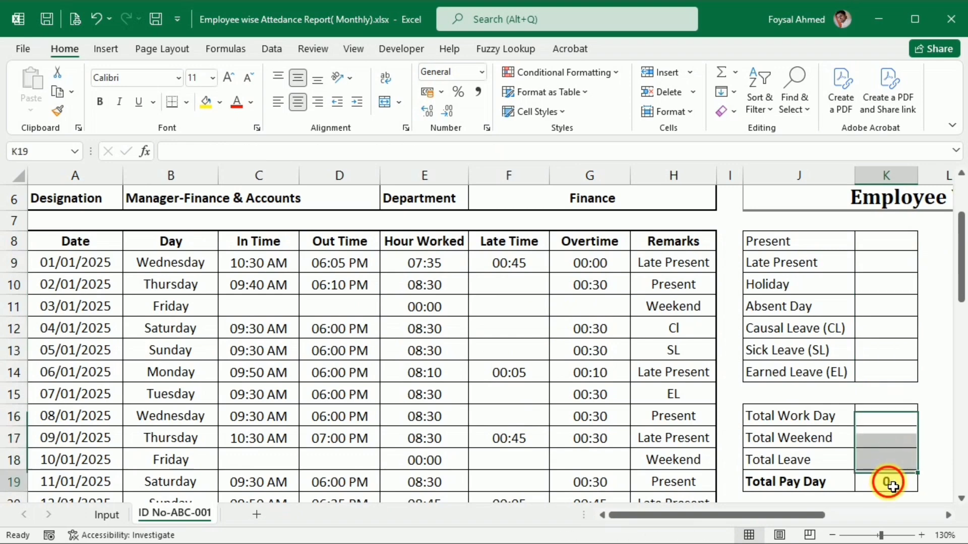
{"action": "double_click", "coordinate": [886, 481]}
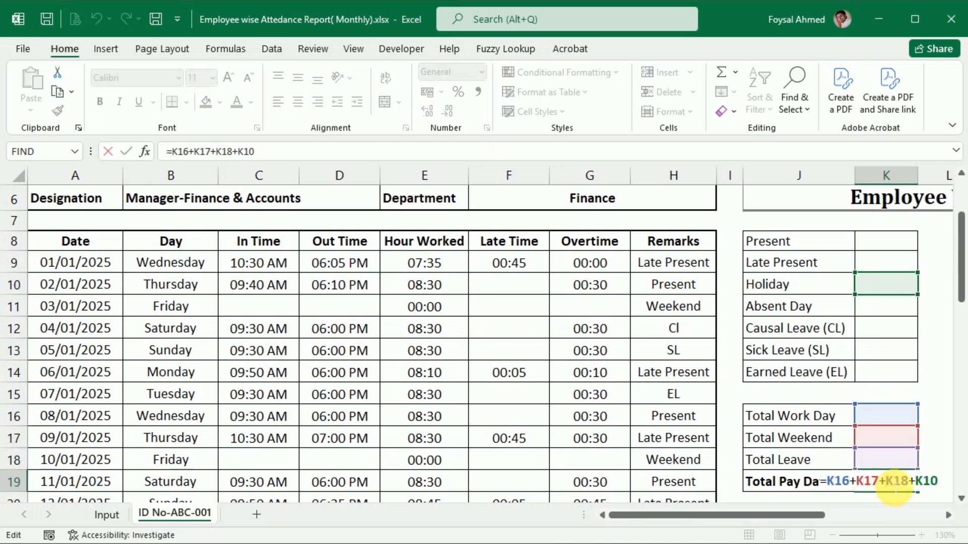
{"action": "key", "text": "Return"}
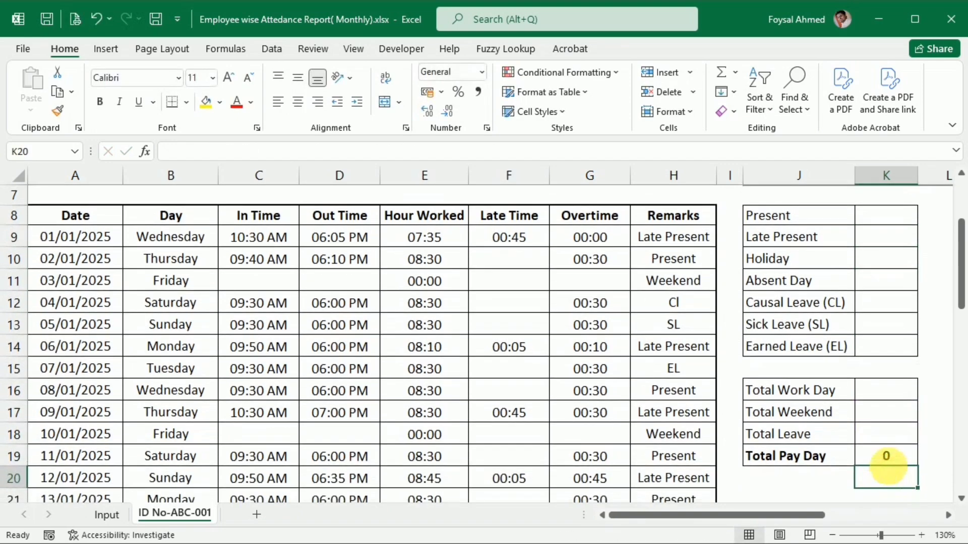
{"action": "key", "text": "ctrl+z"}
{"action": "key", "text": "ctrl+z"}
Review the Total Leave formula in K18 and clear the Total Weekend and Total Work Day cells, K17 and K16.
{"action": "left_click", "coordinate": [889, 398]}
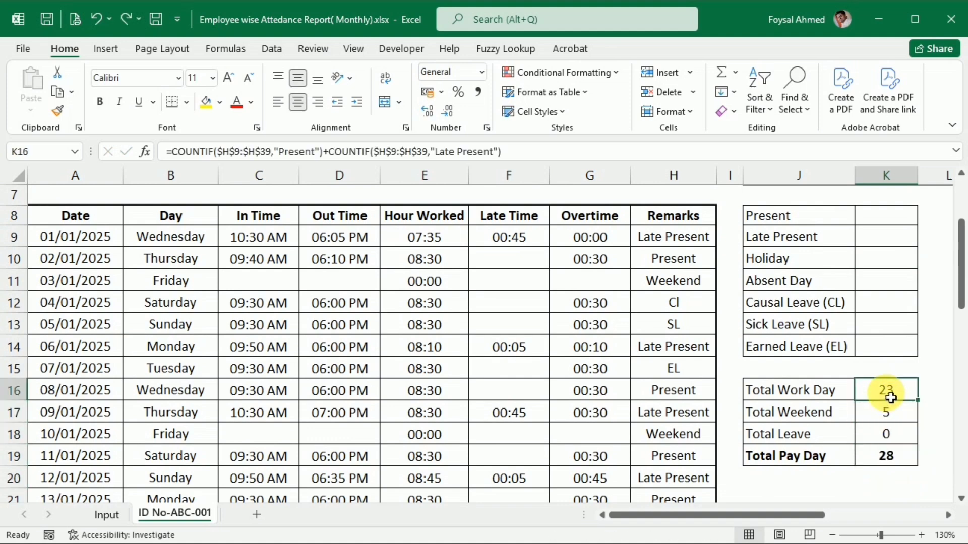
{"action": "left_click", "coordinate": [896, 435]}
{"action": "double_click", "coordinate": [897, 435]}
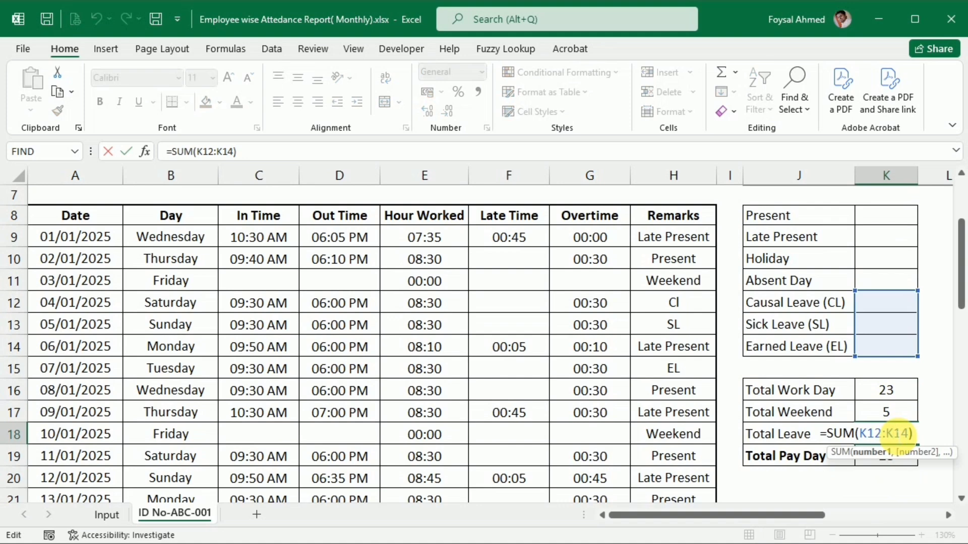
{"action": "key", "text": "Return"}
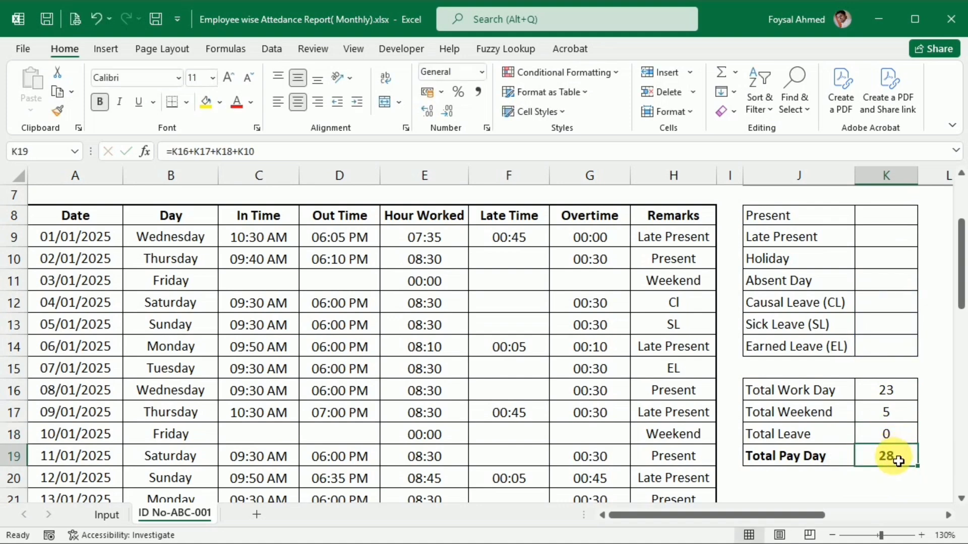
{"action": "left_click", "coordinate": [893, 415]}
{"action": "key", "text": "Delete"}
{"action": "left_click", "coordinate": [896, 394]}
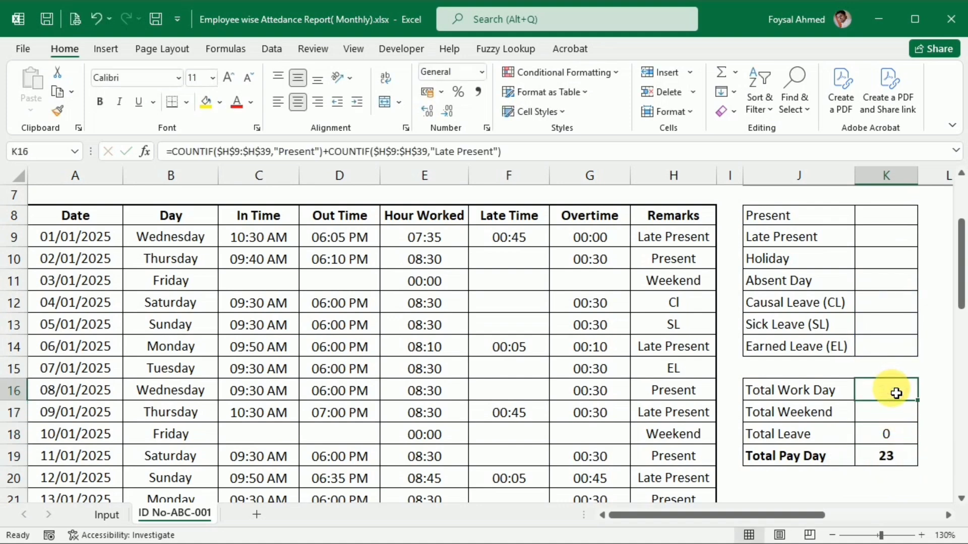
{"action": "key", "text": "Delete"}
Clear the Hour Worked, Late Time, Overtime and Remarks entries in the daily attendance rows, leaving the Total row.
{"action": "left_click_drag", "start_coordinate": [687, 237], "coordinate": [557, 255]}
{"action": "left_click_drag", "start_coordinate": [424, 237], "coordinate": [676, 443]}
{"action": "scroll", "coordinate": [675, 443], "scroll_direction": "up", "scroll_amount": 9}
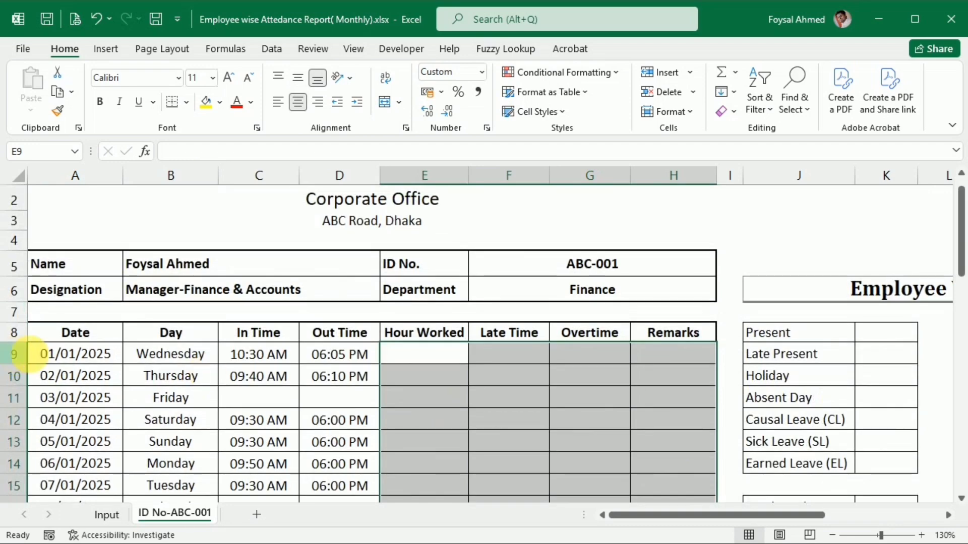
Clear the Date and Day columns of the attendance table from A9 down to B40.
{"action": "left_click_drag", "start_coordinate": [78, 353], "coordinate": [161, 465]}
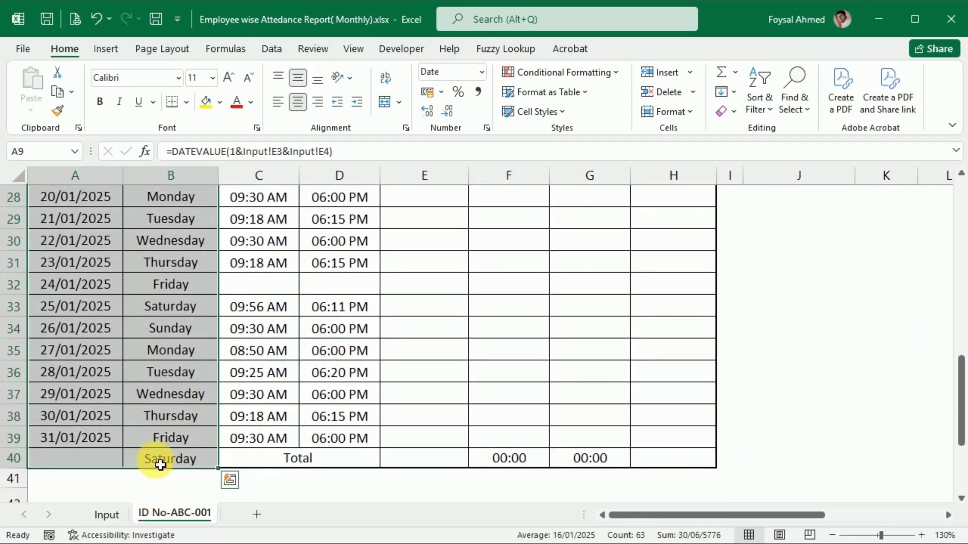
{"action": "key", "text": "Delete"}
{"action": "scroll", "coordinate": [160, 464], "scroll_direction": "up", "scroll_amount": 9}
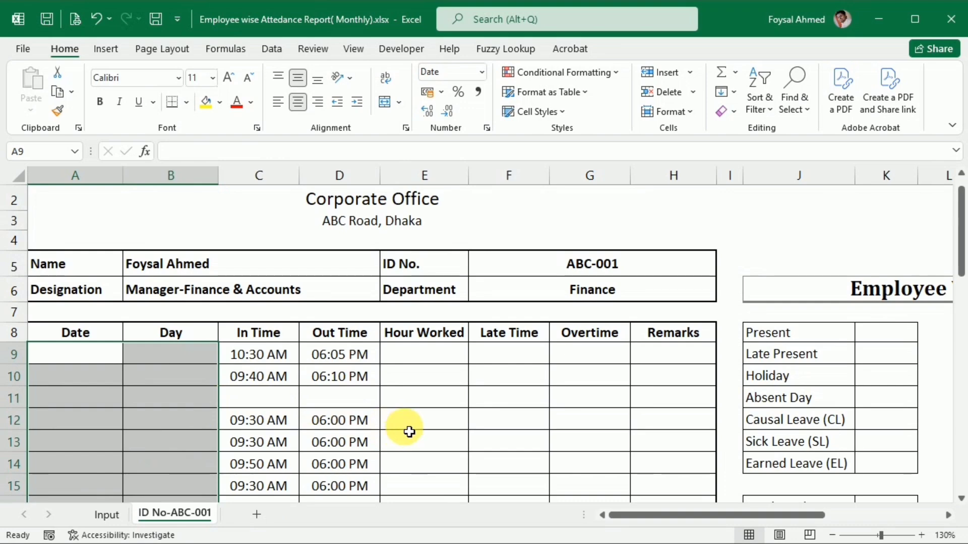
{"action": "left_click", "coordinate": [464, 423]}
{"action": "scroll", "coordinate": [378, 320], "scroll_direction": "down", "scroll_amount": 1}
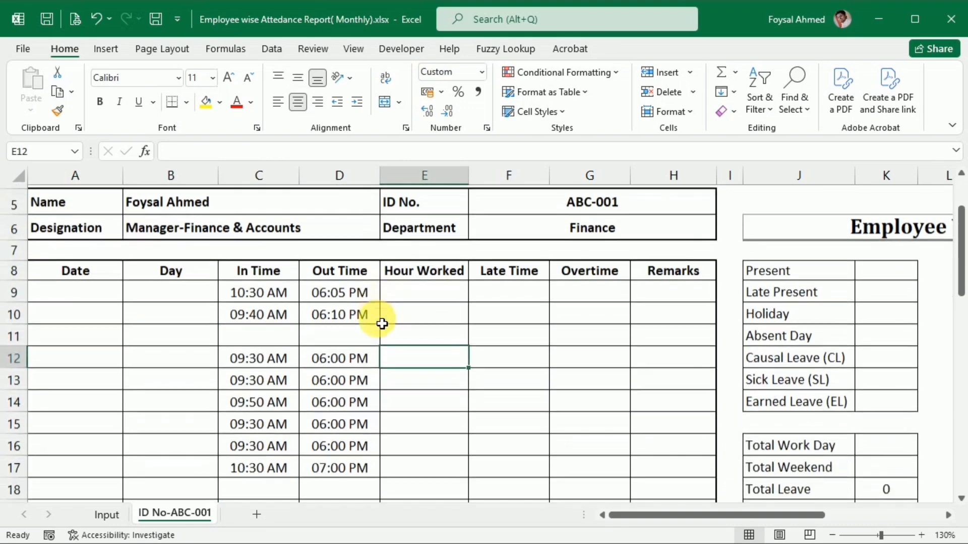
{"action": "scroll", "coordinate": [381, 324], "scroll_direction": "up", "scroll_amount": 1}
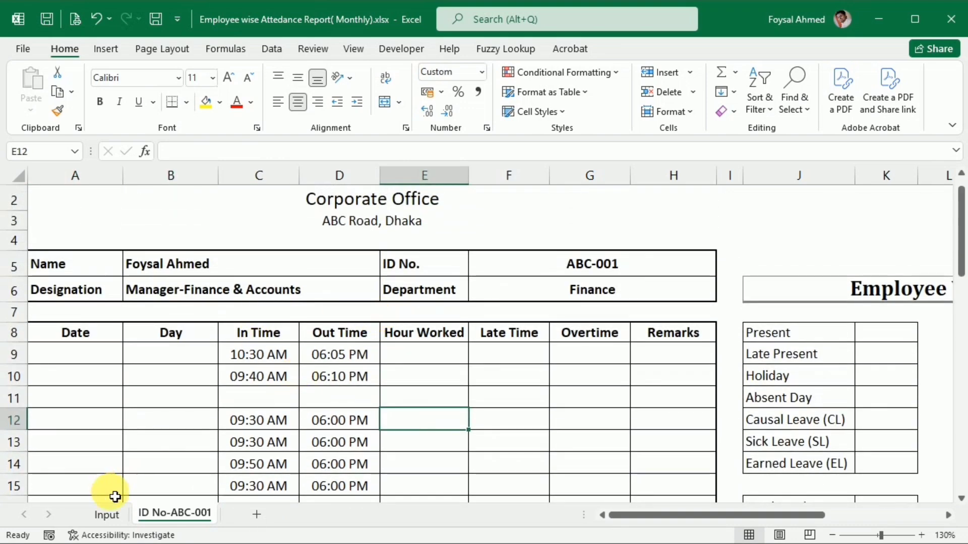
On the Input sheet, overwrite the Month cell with a copy of the Year cell and clear the Day, Month and Year values in E2:E4.
{"action": "left_click", "coordinate": [105, 513]}
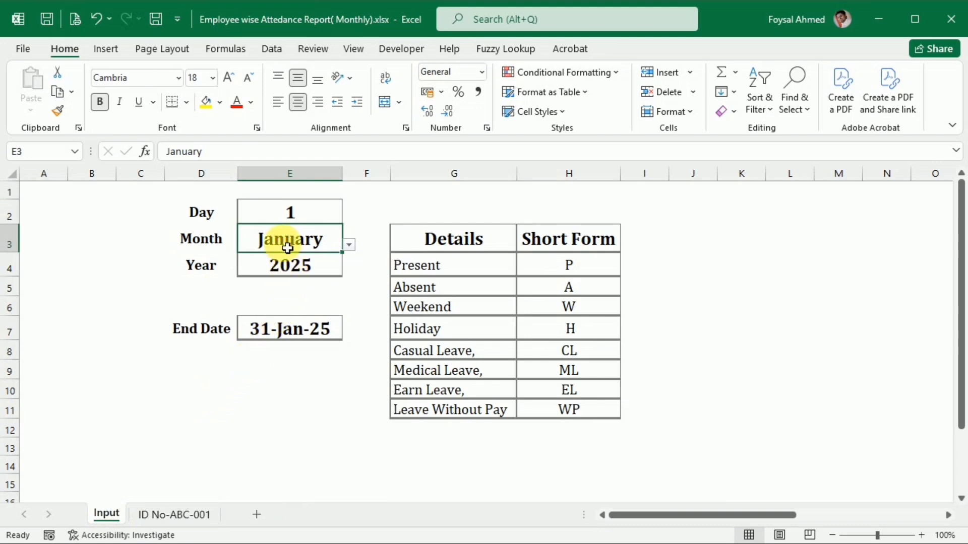
{"action": "left_click", "coordinate": [295, 271]}
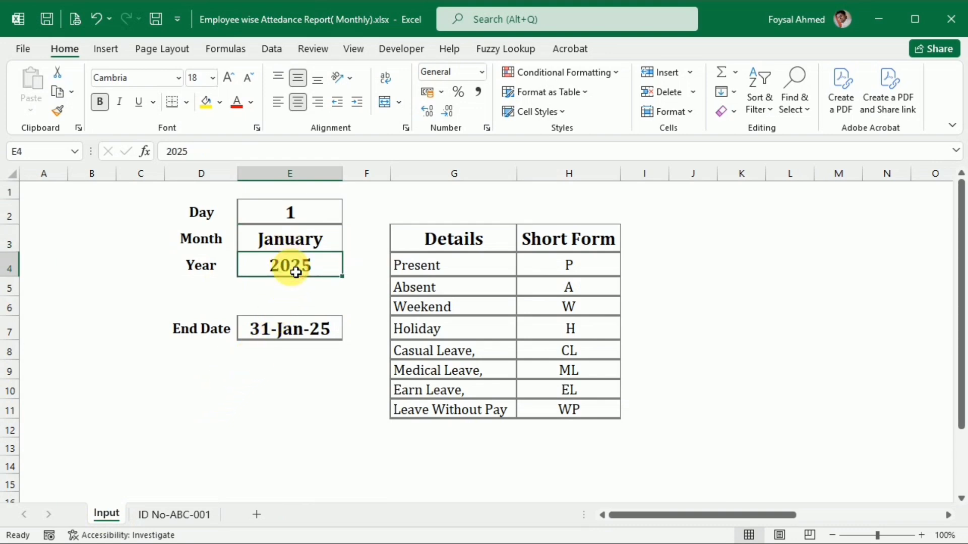
{"action": "key", "text": "ctrl+c"}
{"action": "left_click", "coordinate": [291, 238]}
{"action": "key", "text": "ctrl+v"}
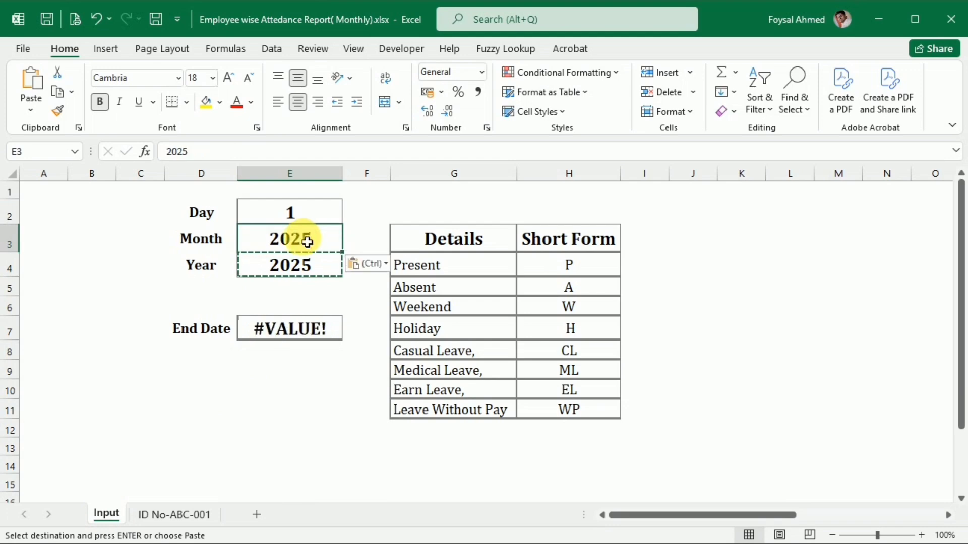
{"action": "left_click_drag", "start_coordinate": [292, 219], "coordinate": [300, 273]}
{"action": "key", "text": "Delete"}
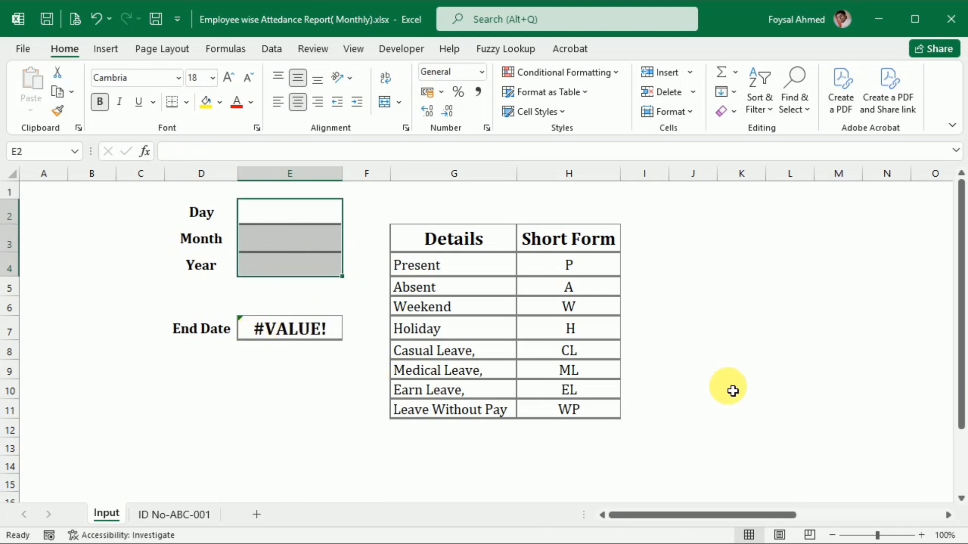
Enter 1 as the Day in E2 and clear the End Date formula in E7.
{"action": "left_click", "coordinate": [277, 212]}
{"action": "type", "text": "1"}
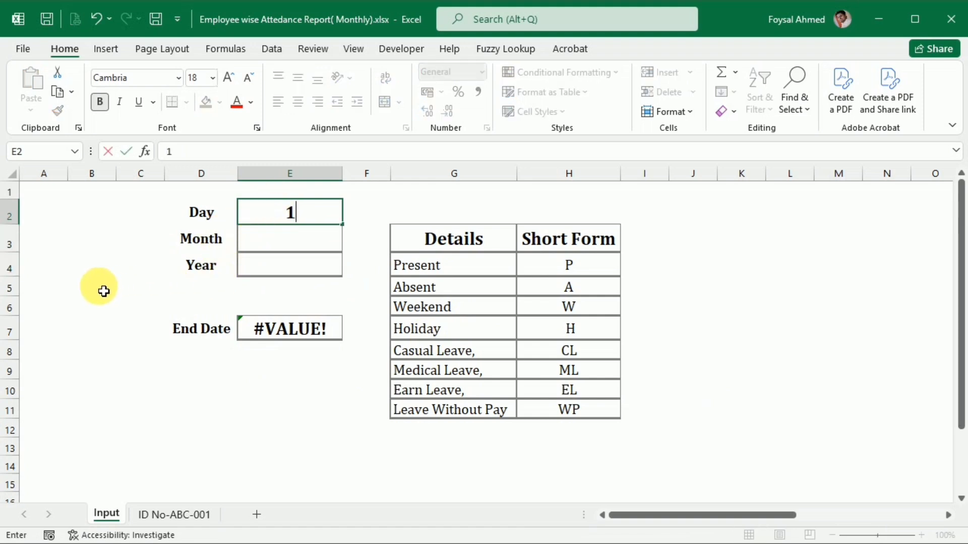
{"action": "left_click", "coordinate": [101, 286]}
{"action": "left_click", "coordinate": [279, 316]}
{"action": "key", "text": "Delete"}
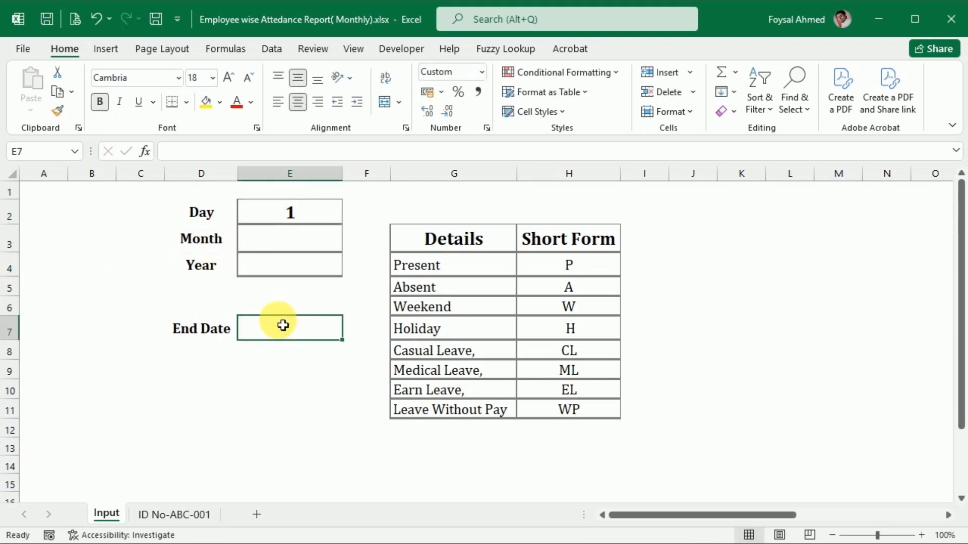
Add list data validation to the Month cell E3 using the month names in $AF$4:$AF$15 as the source.
{"action": "left_click", "coordinate": [272, 241]}
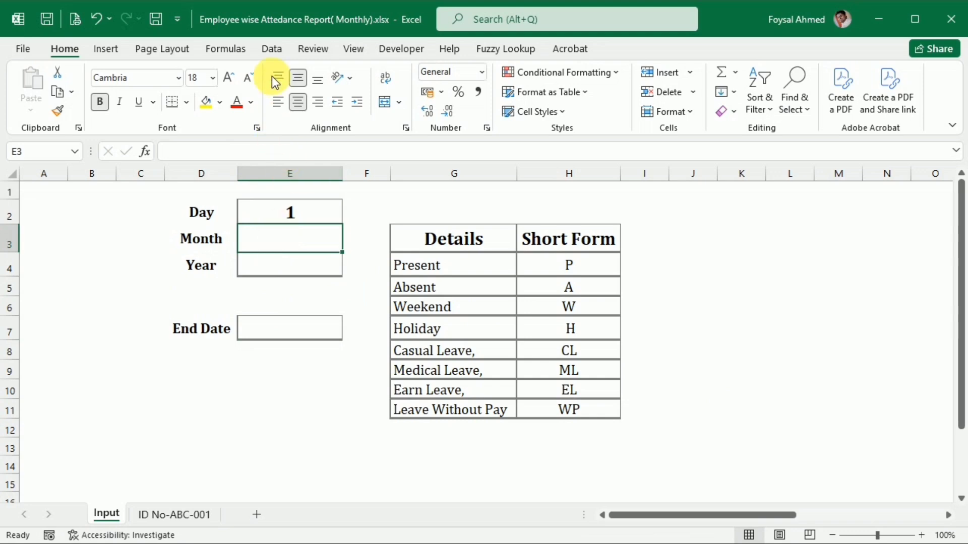
{"action": "left_click", "coordinate": [271, 47]}
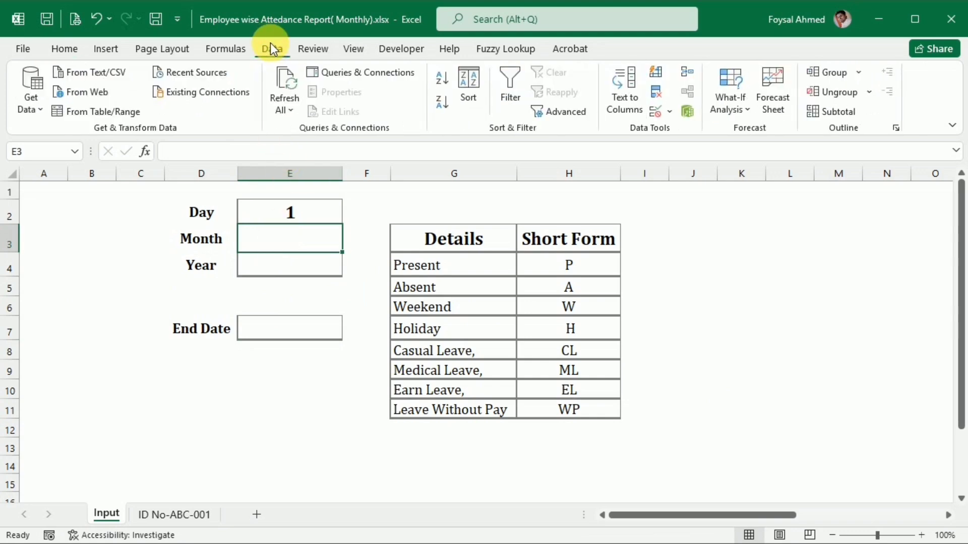
{"action": "left_click", "coordinate": [670, 111]}
{"action": "left_click", "coordinate": [678, 129]}
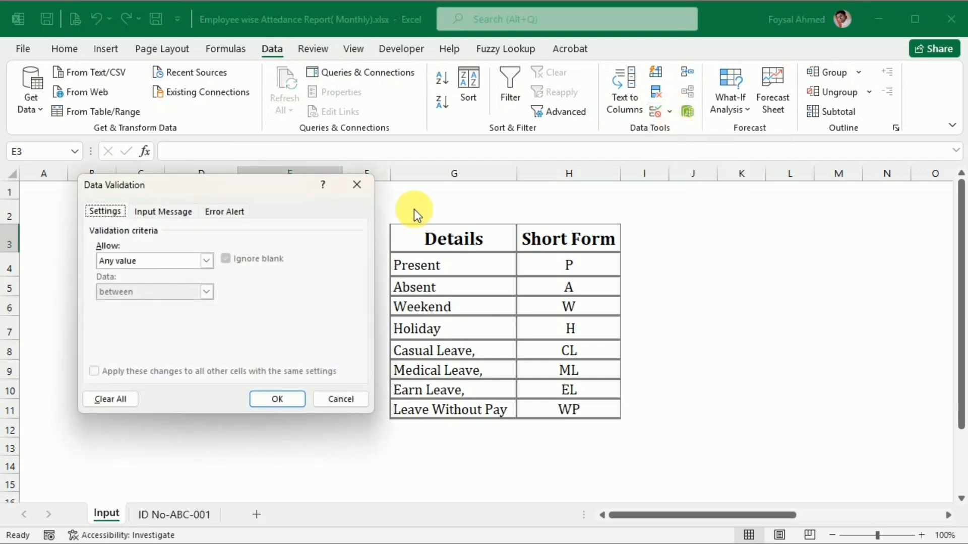
{"action": "left_click", "coordinate": [207, 261]}
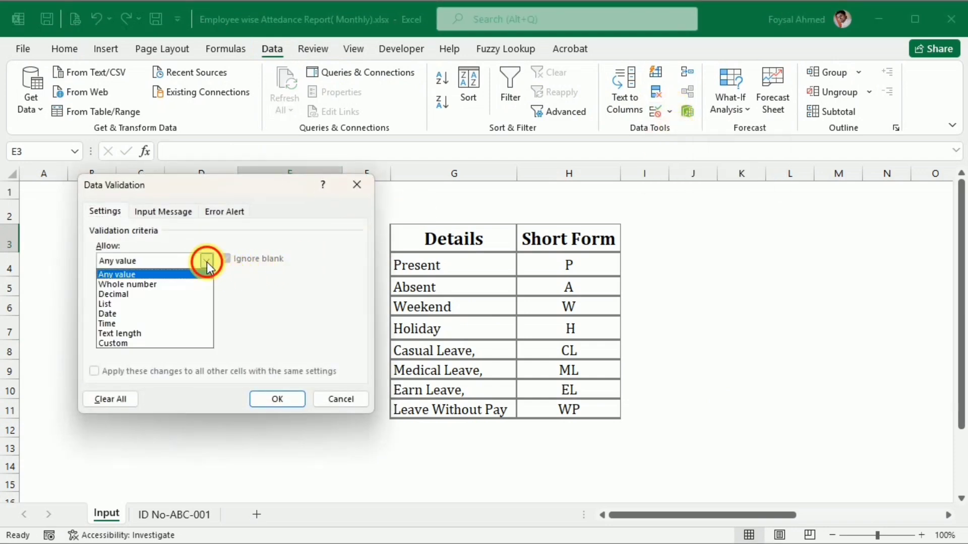
{"action": "left_click", "coordinate": [155, 304]}
{"action": "left_click", "coordinate": [295, 322]}
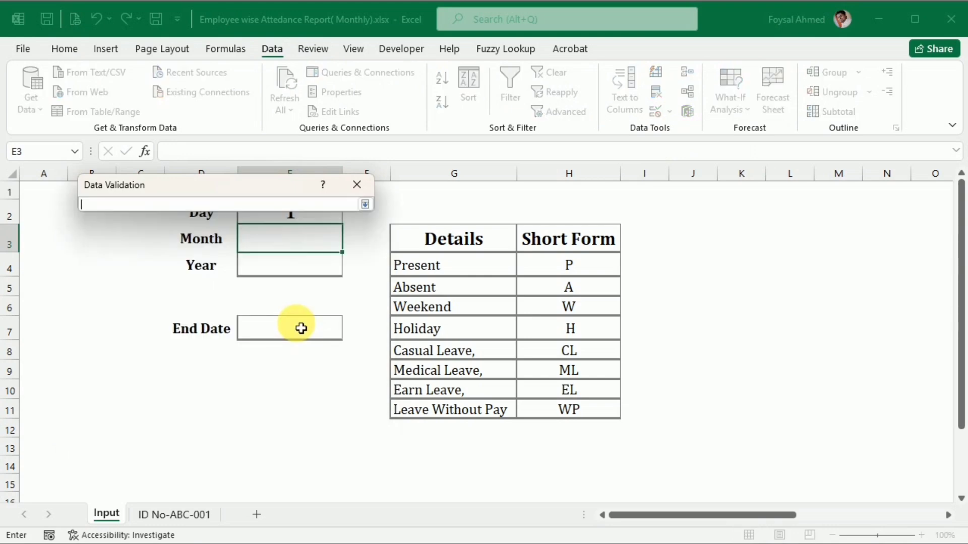
{"action": "left_click_drag", "start_coordinate": [688, 514], "coordinate": [847, 490]}
{"action": "left_click", "coordinate": [879, 272]}
{"action": "left_click_drag", "start_coordinate": [879, 271], "coordinate": [885, 484]}
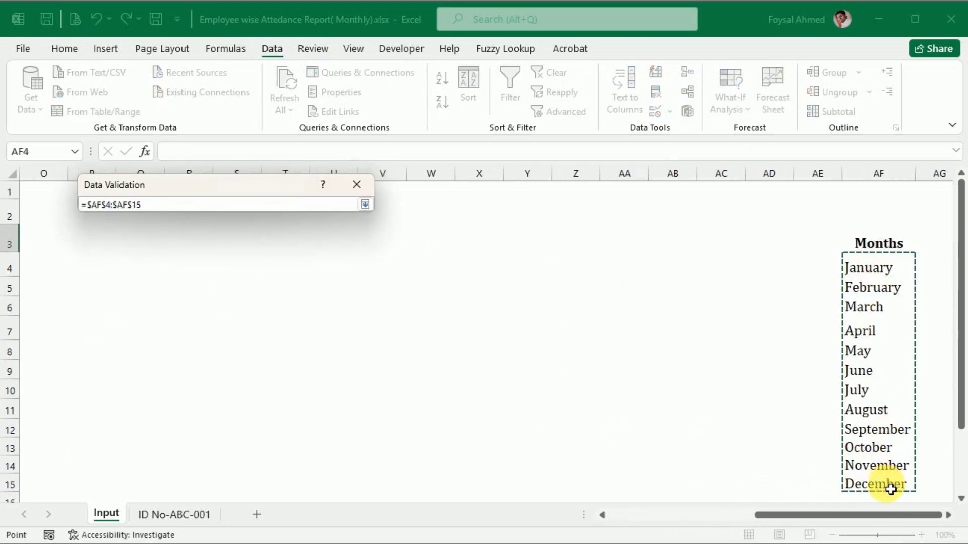
{"action": "left_click", "coordinate": [366, 205]}
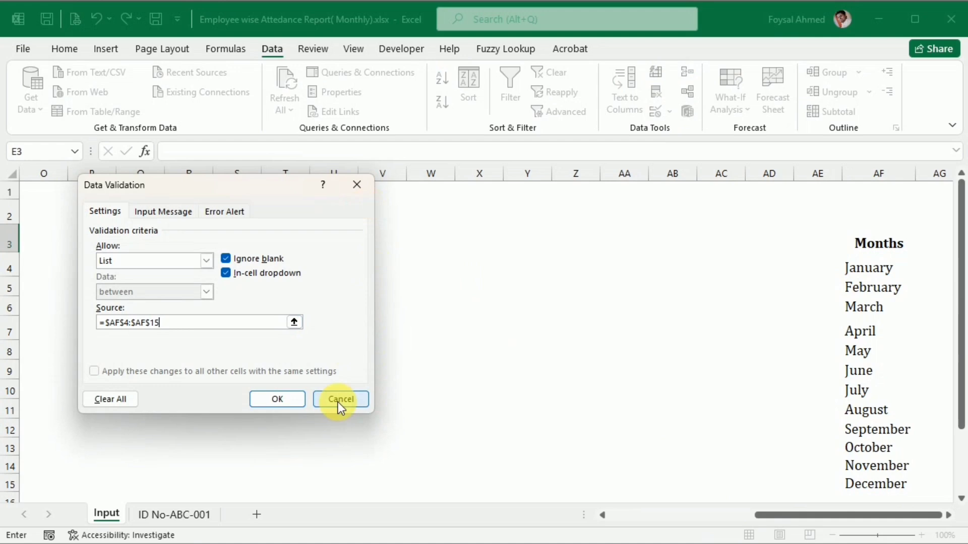
{"action": "left_click", "coordinate": [281, 401]}
Test the Month dropdown in E3 by choosing January, switching to February and browsing the list of months again.
{"action": "left_click_drag", "start_coordinate": [791, 514], "coordinate": [479, 493]}
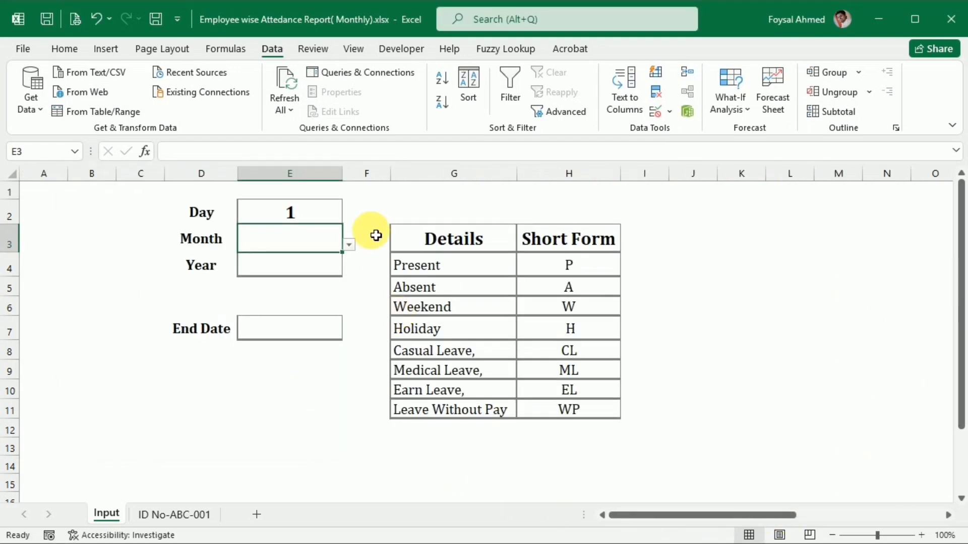
{"action": "left_click", "coordinate": [348, 245]}
{"action": "left_click", "coordinate": [313, 257]}
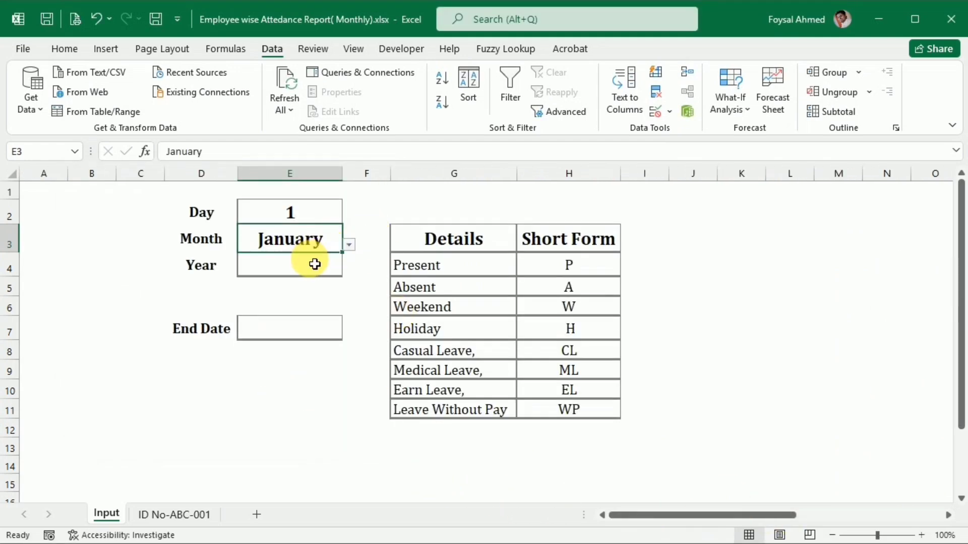
{"action": "left_click", "coordinate": [347, 246]}
{"action": "left_click", "coordinate": [325, 269]}
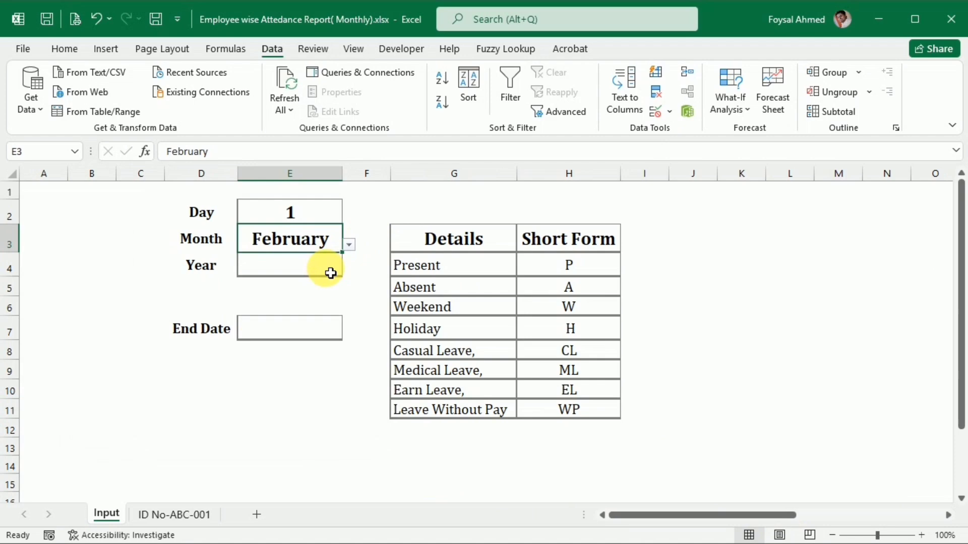
{"action": "left_click", "coordinate": [349, 246]}
{"action": "left_click_drag", "start_coordinate": [346, 286], "coordinate": [345, 252]}
{"action": "left_click", "coordinate": [302, 257]}
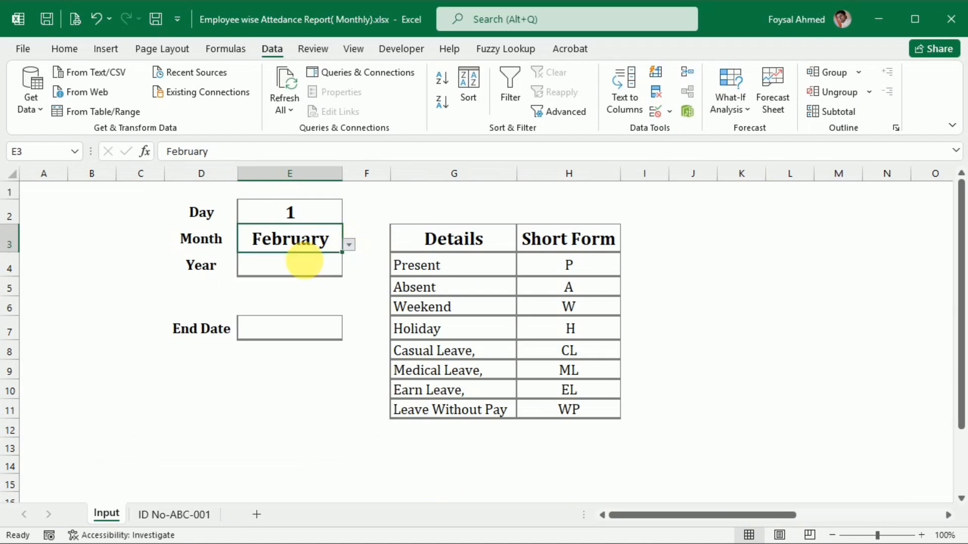
Set the Month in E3 to January and enter 2025 as the Year in E4.
{"action": "left_click", "coordinate": [288, 266]}
{"action": "type", "text": "2025"}
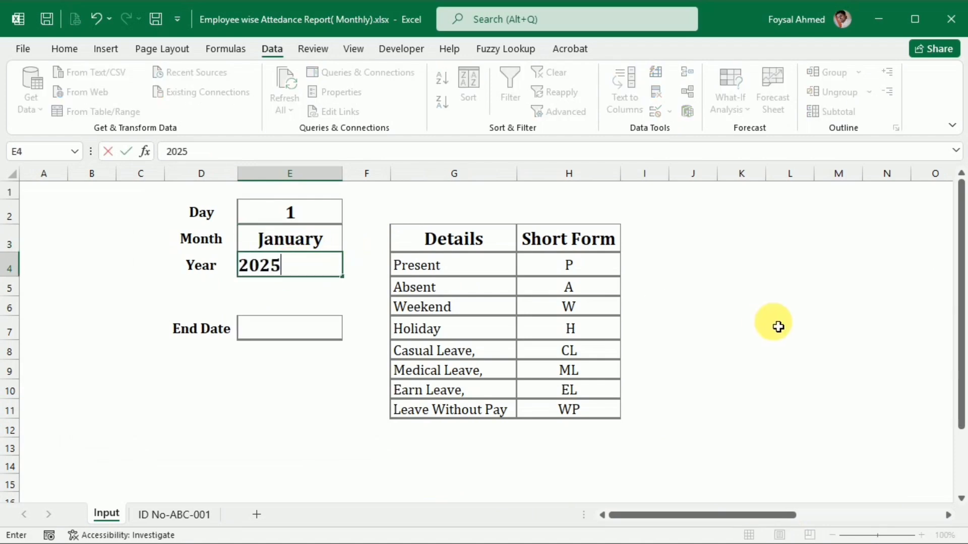
{"action": "key", "text": "Return"}
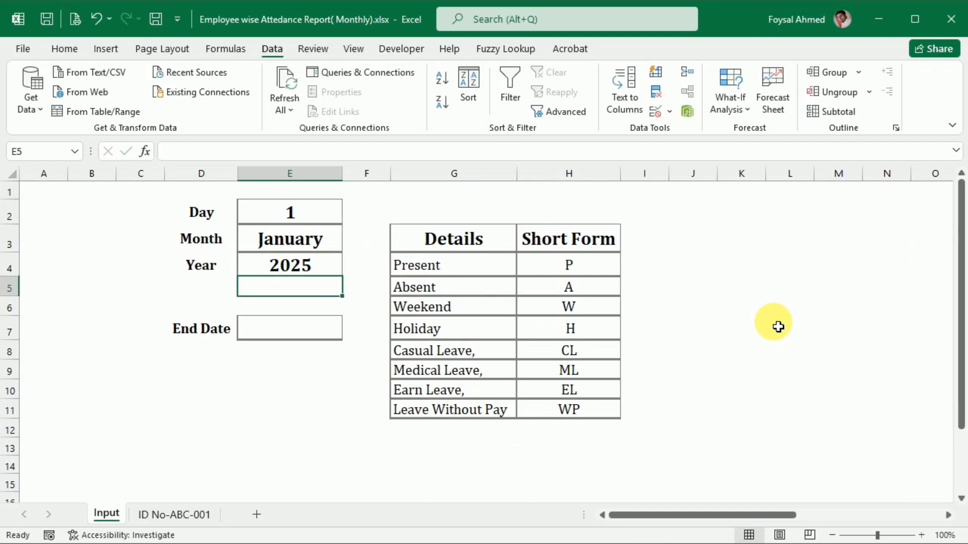
Enter =DATEVALUE(E2&E3&E4) in the End Date cell E7 to combine the day, month and year into a date.
{"action": "left_click", "coordinate": [268, 330]}
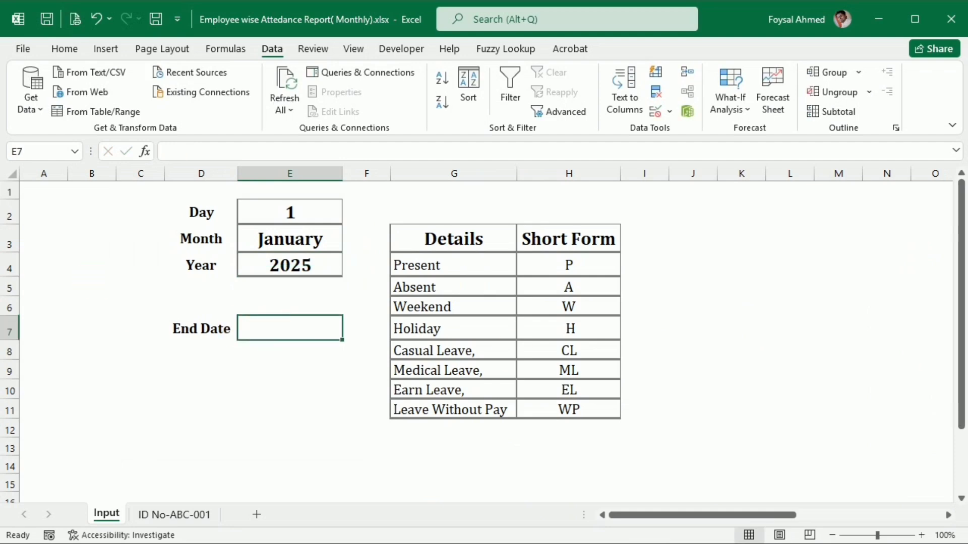
{"action": "type", "text": "="}
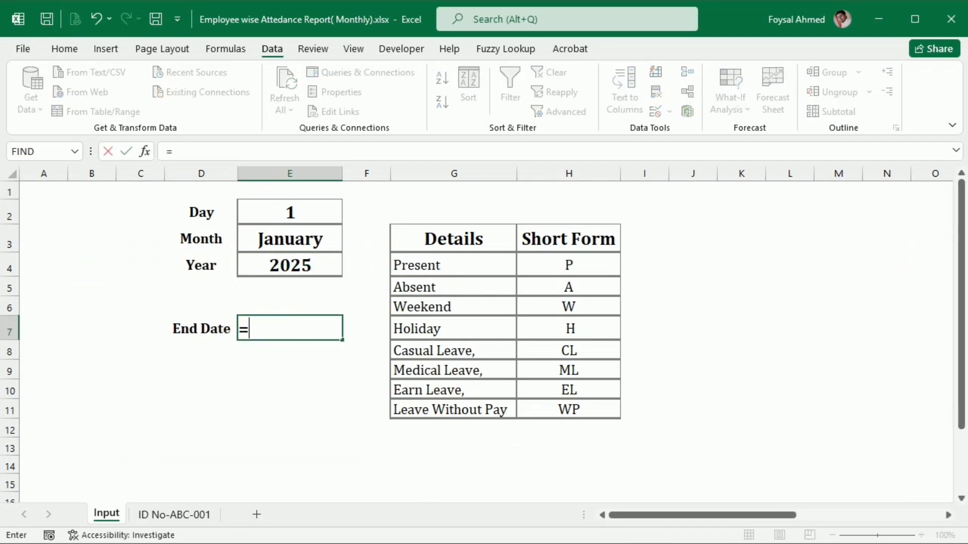
{"action": "type", "text": "date"}
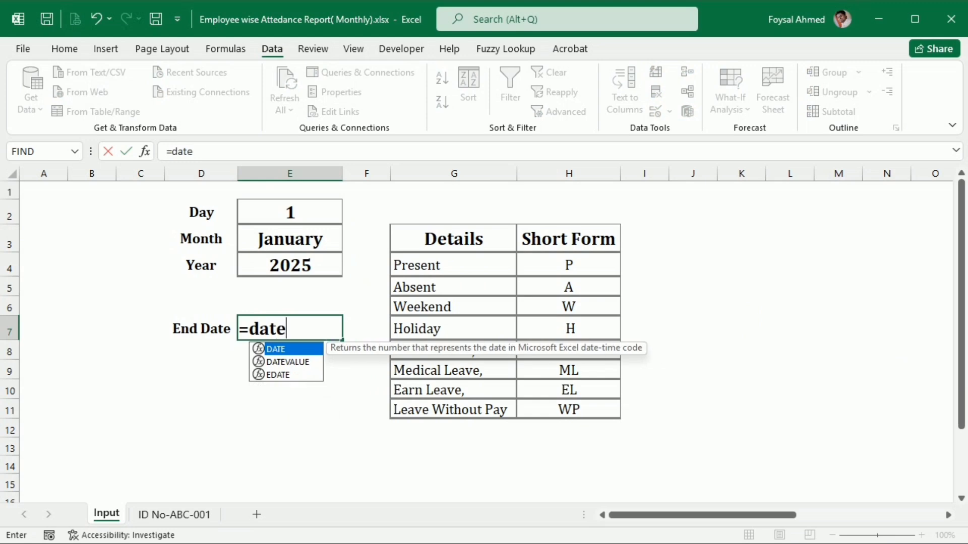
{"action": "key", "text": "Down"}
{"action": "key", "text": "Tab"}
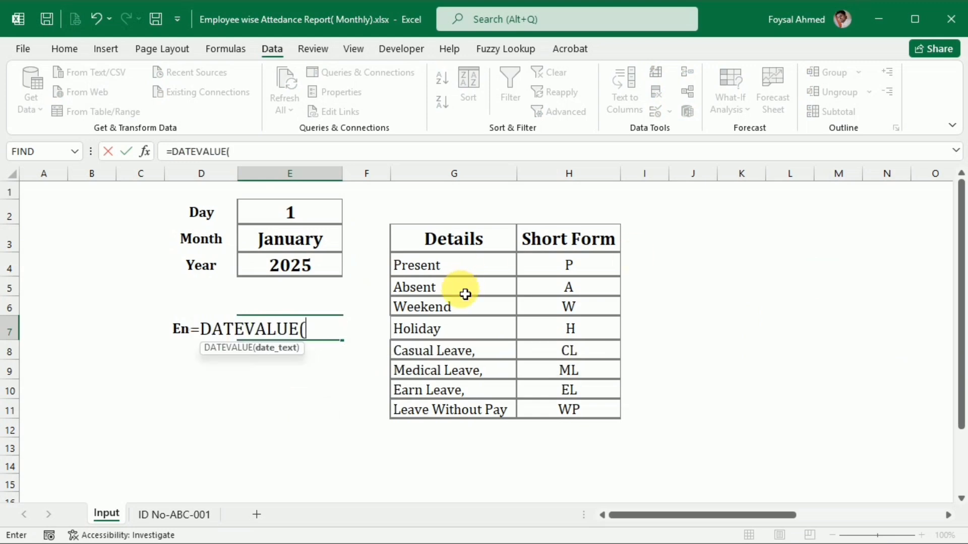
{"action": "left_click", "coordinate": [325, 222]}
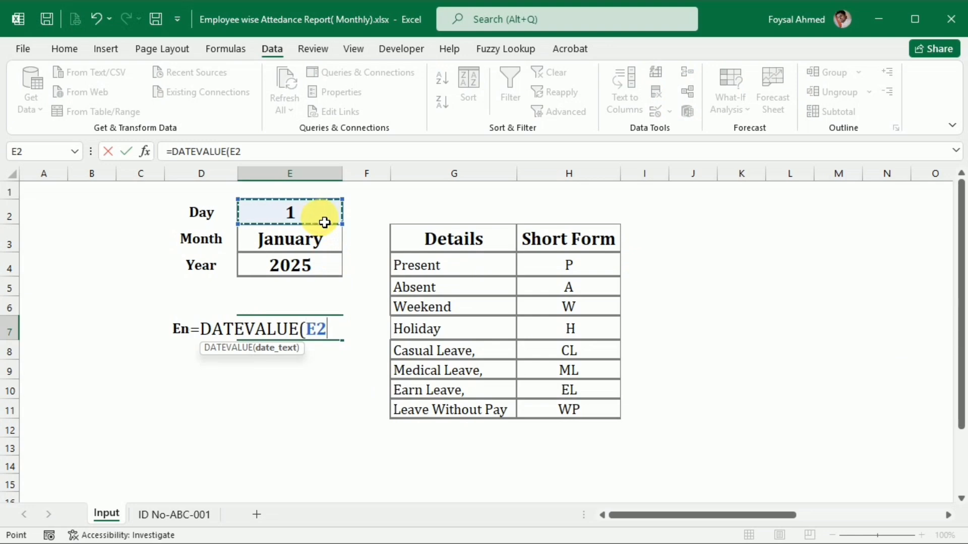
{"action": "type", "text": "&"}
{"action": "left_click", "coordinate": [301, 246]}
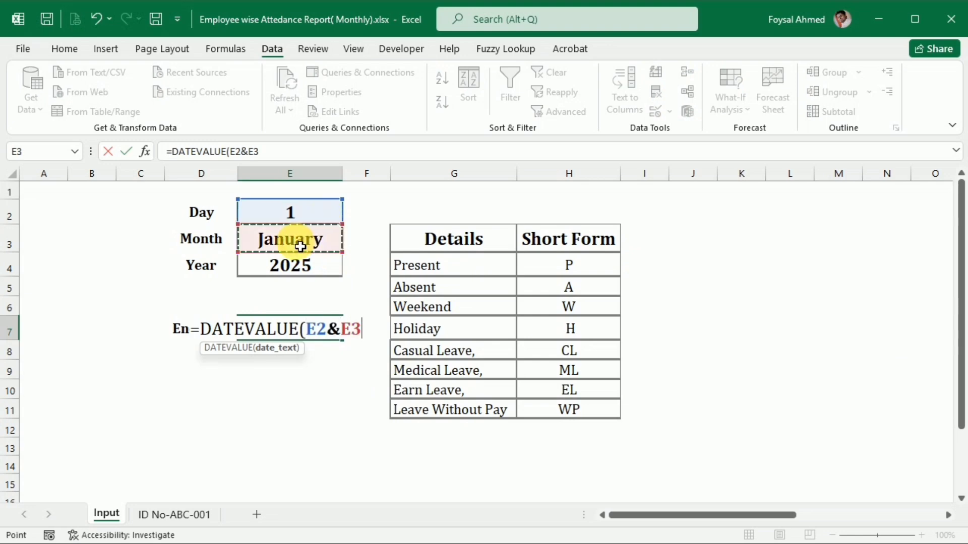
{"action": "type", "text": "&"}
{"action": "left_click", "coordinate": [297, 270]}
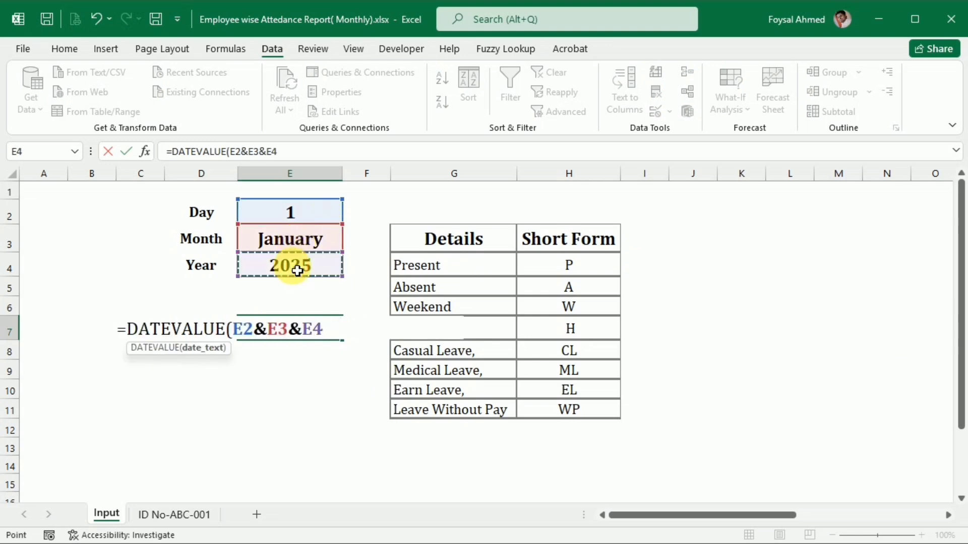
{"action": "key", "text": "Return"}
Wrap the End Date formula in E7 with EOMONTH and 0 months, giving =EOMONTH(DATEVALUE(E2&E3&E4),0).
{"action": "left_click", "coordinate": [302, 333]}
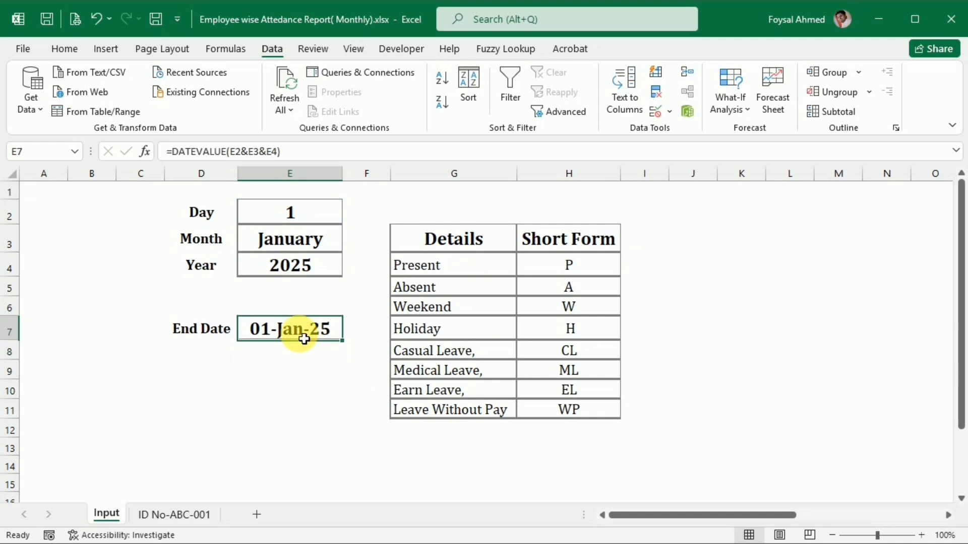
{"action": "left_click", "coordinate": [170, 151]}
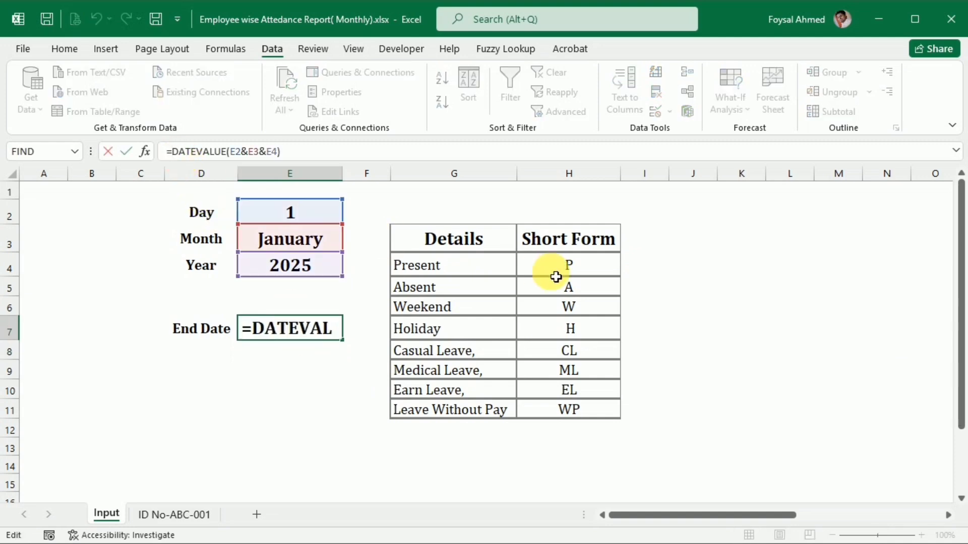
{"action": "type", "text": "eo"}
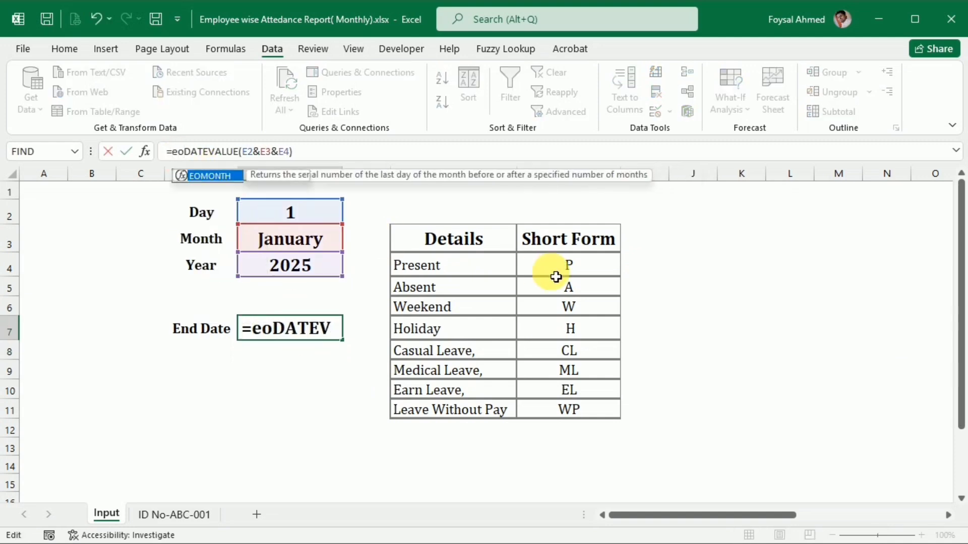
{"action": "key", "text": "Tab"}
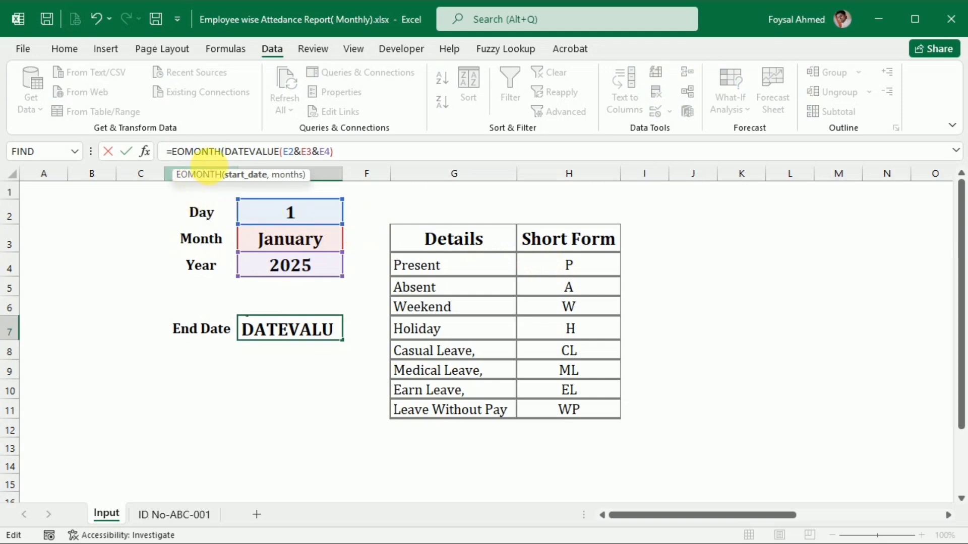
{"action": "left_click", "coordinate": [352, 155]}
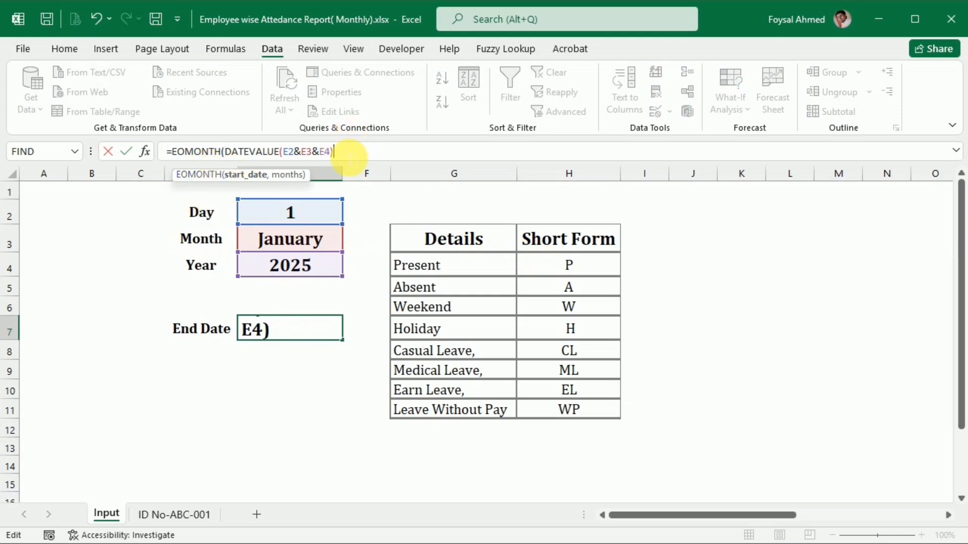
{"action": "type", "text": ","}
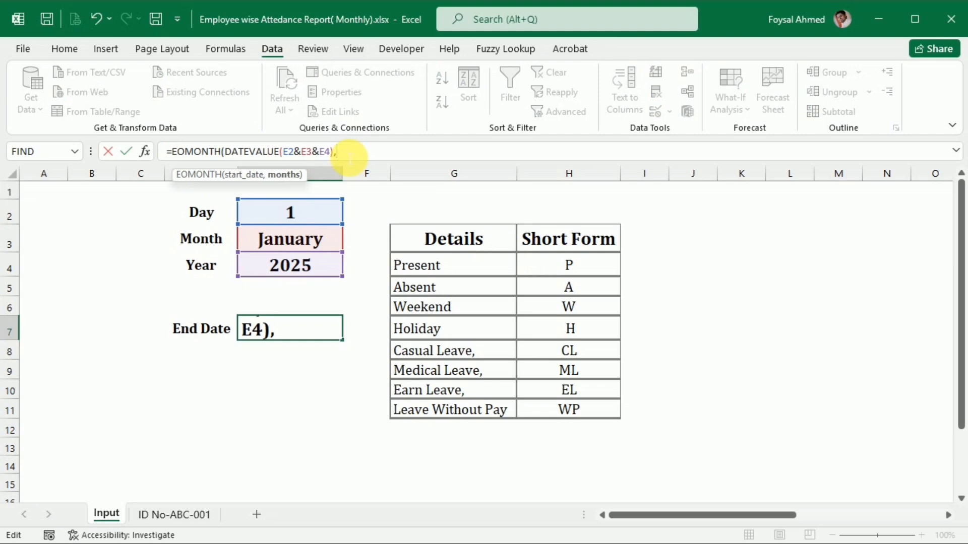
{"action": "type", "text": "0"}
{"action": "key", "text": "Return"}
{"action": "key", "text": "Return"}
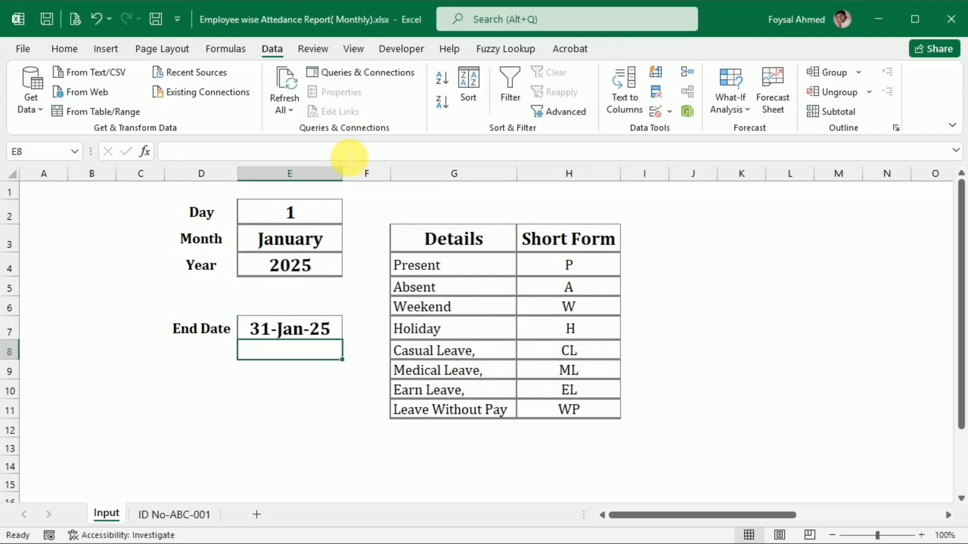
{"action": "left_click", "coordinate": [288, 335]}
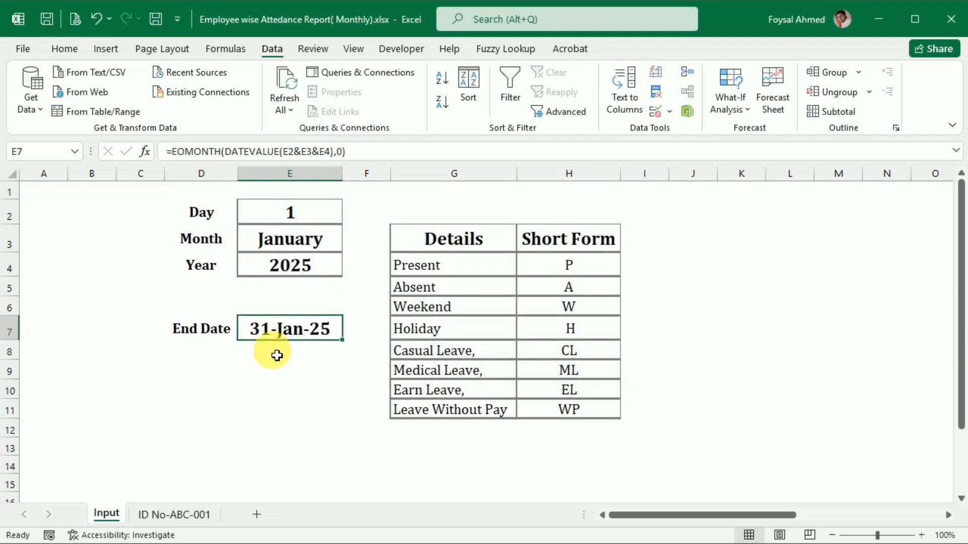
On the employee's attendance sheet, enter =DATEVALUE(Input!E2&Input!E3&Input!E4) in the first Date cell A9.
{"action": "left_click", "coordinate": [168, 519]}
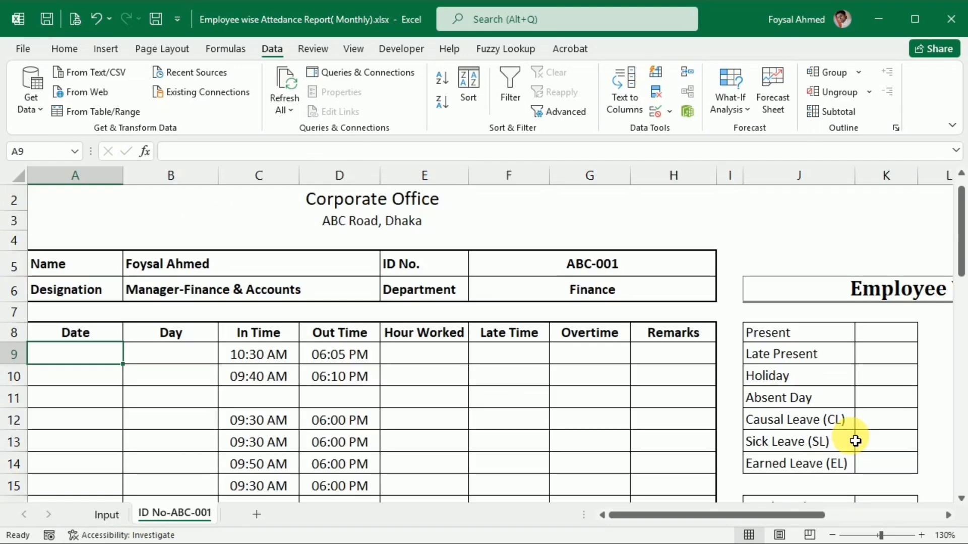
{"action": "type", "text": "="}
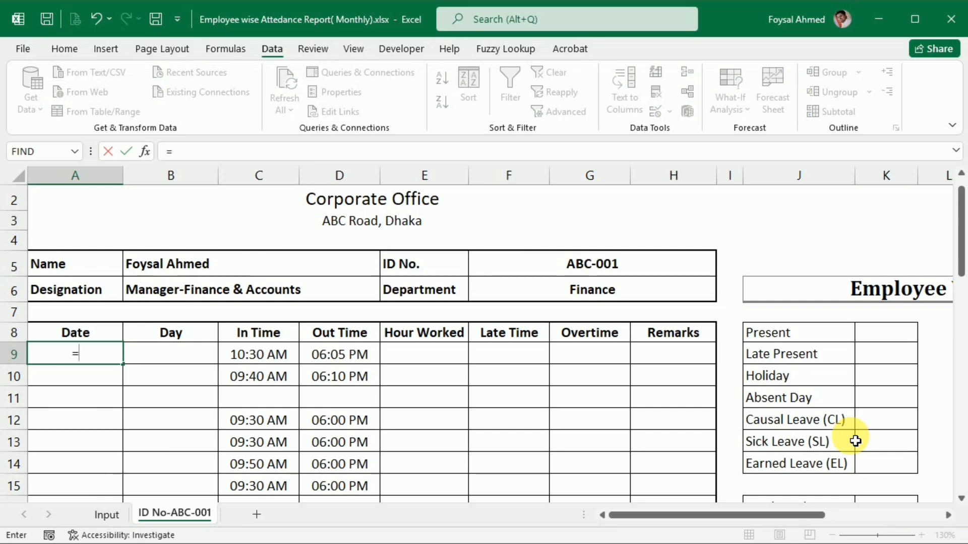
{"action": "type", "text": "date"}
{"action": "key", "text": "Down"}
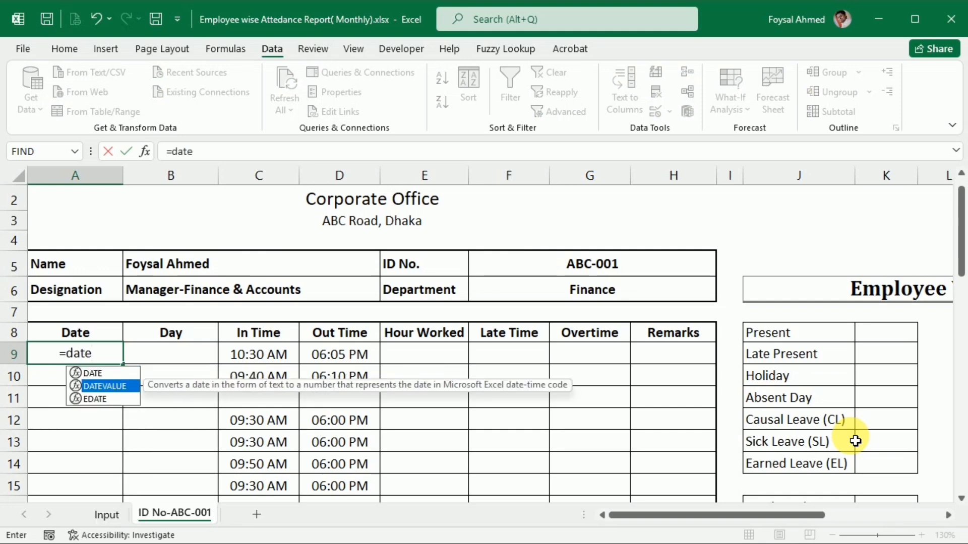
{"action": "key", "text": "Tab"}
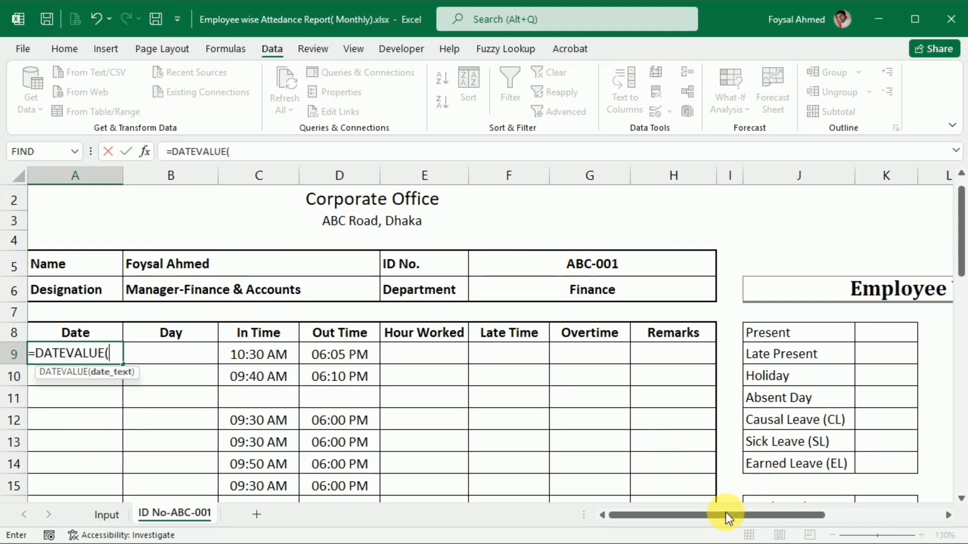
{"action": "left_click", "coordinate": [102, 512]}
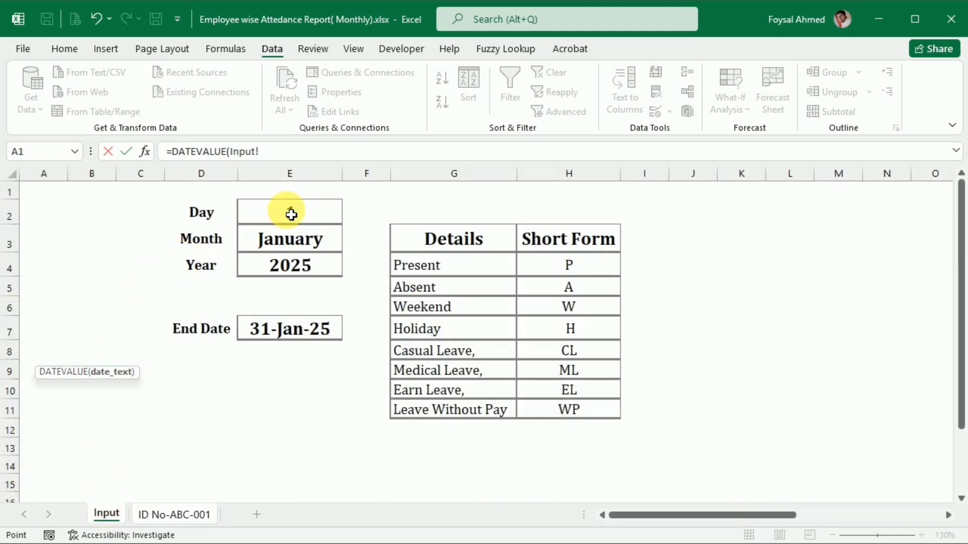
{"action": "left_click", "coordinate": [296, 214]}
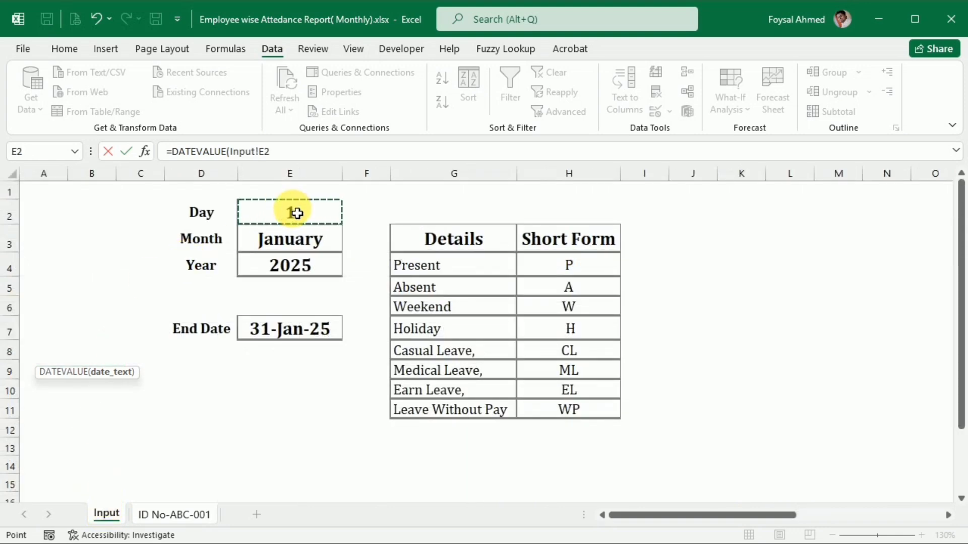
{"action": "type", "text": "&"}
{"action": "left_click", "coordinate": [280, 243]}
{"action": "type", "text": "&"}
{"action": "left_click", "coordinate": [286, 267]}
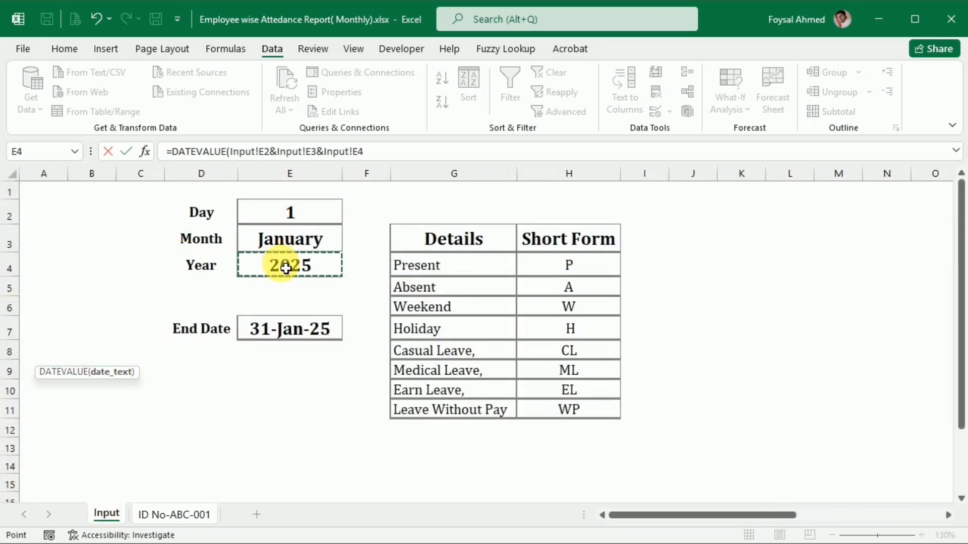
{"action": "key", "text": "Return"}
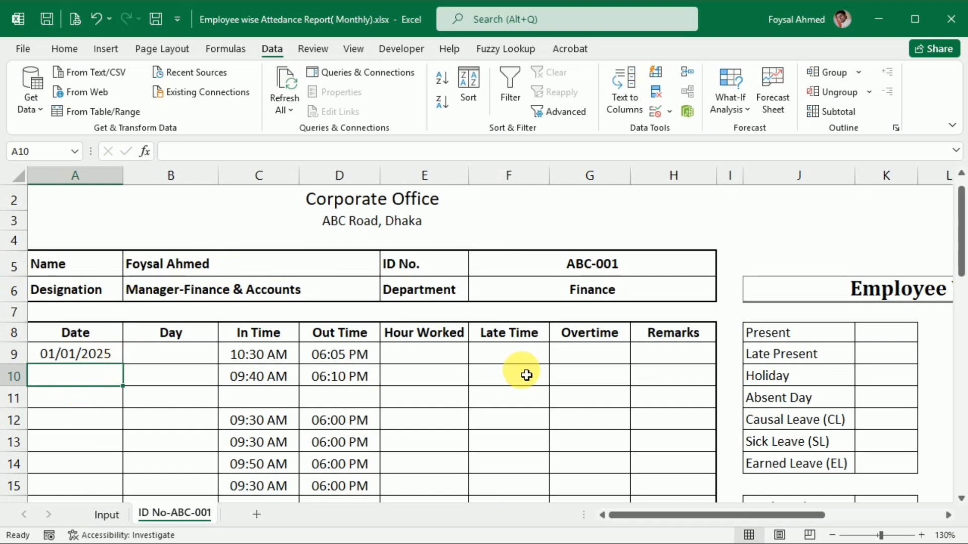
Draft the second Date formula in A10 with the test A9>Input!$E$7, "" as the true result and A9+1 as the false result.
{"action": "type", "text": "="}
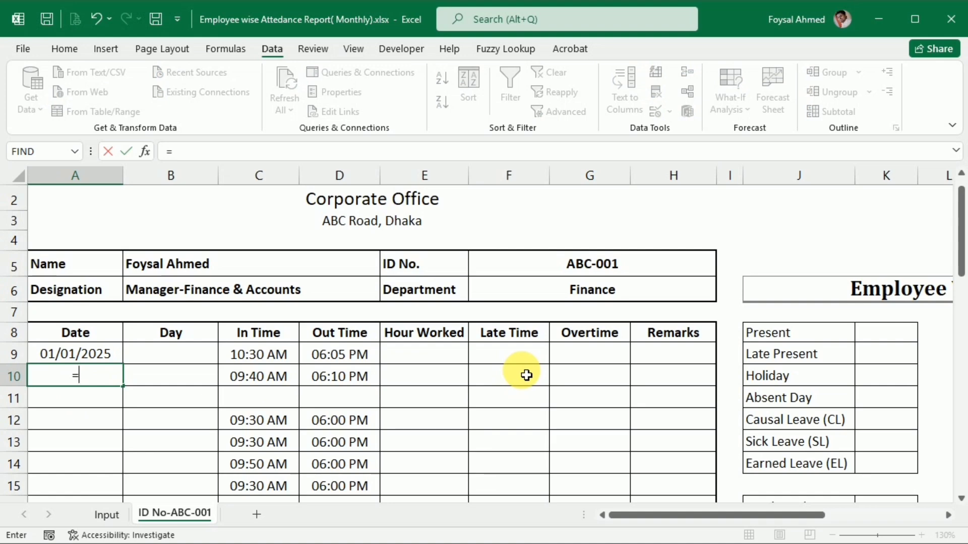
{"action": "key", "text": "Up"}
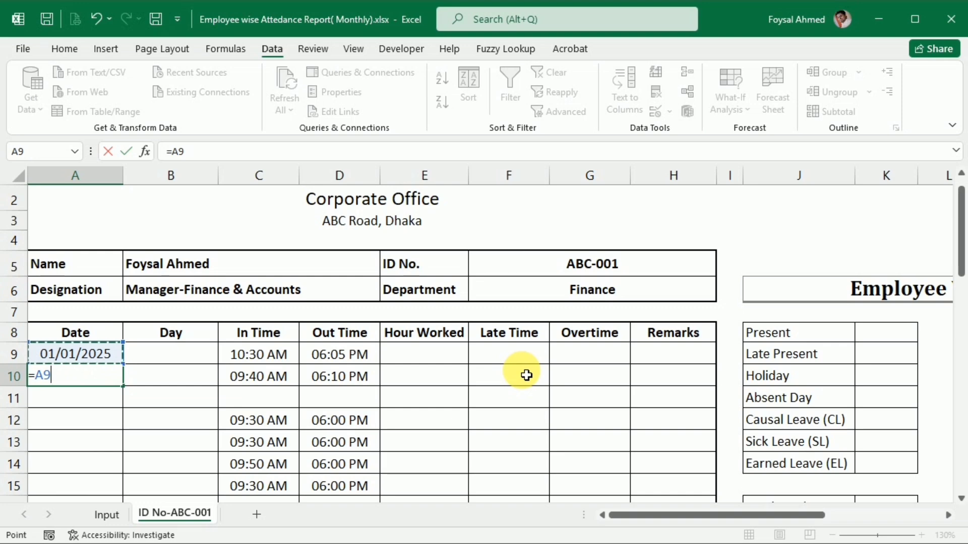
{"action": "type", "text": ">"}
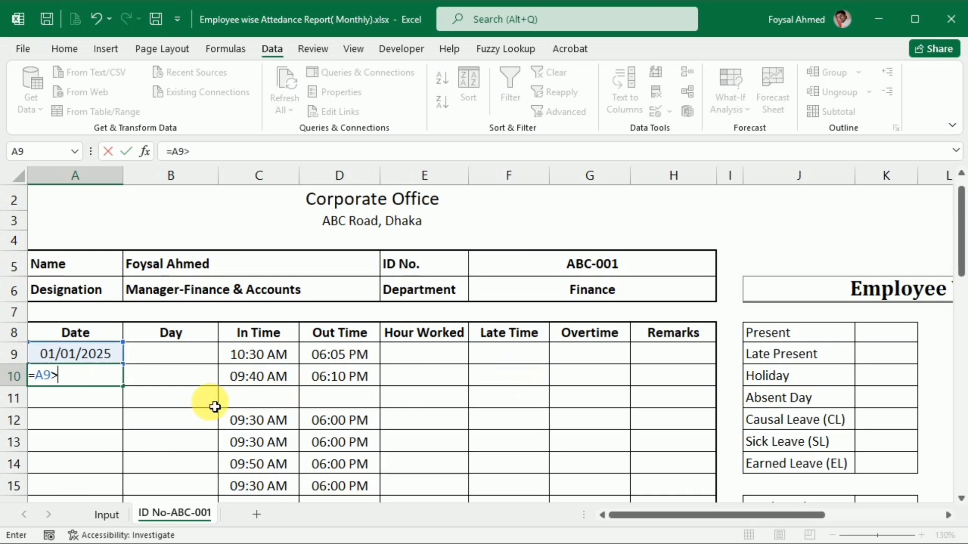
{"action": "left_click", "coordinate": [114, 515]}
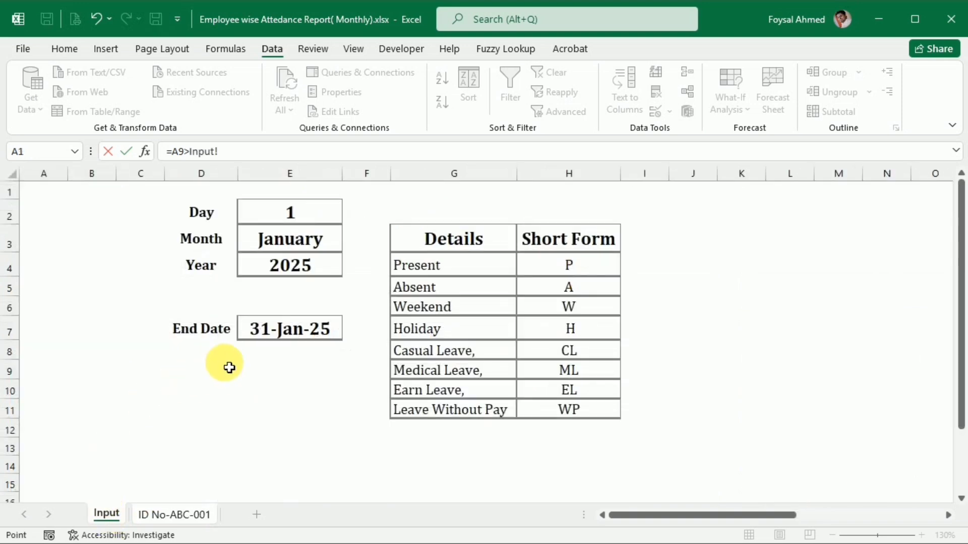
{"action": "left_click", "coordinate": [294, 335]}
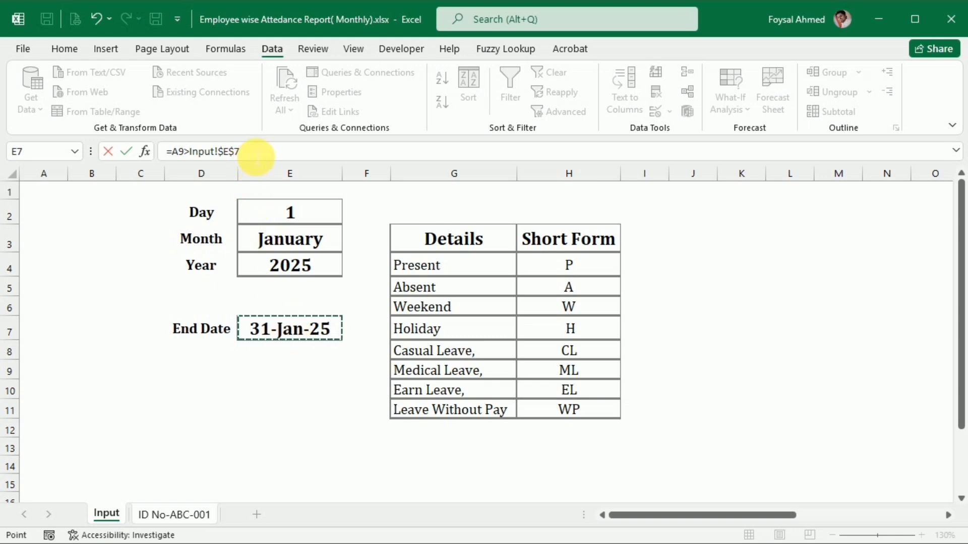
{"action": "left_click", "coordinate": [256, 156]}
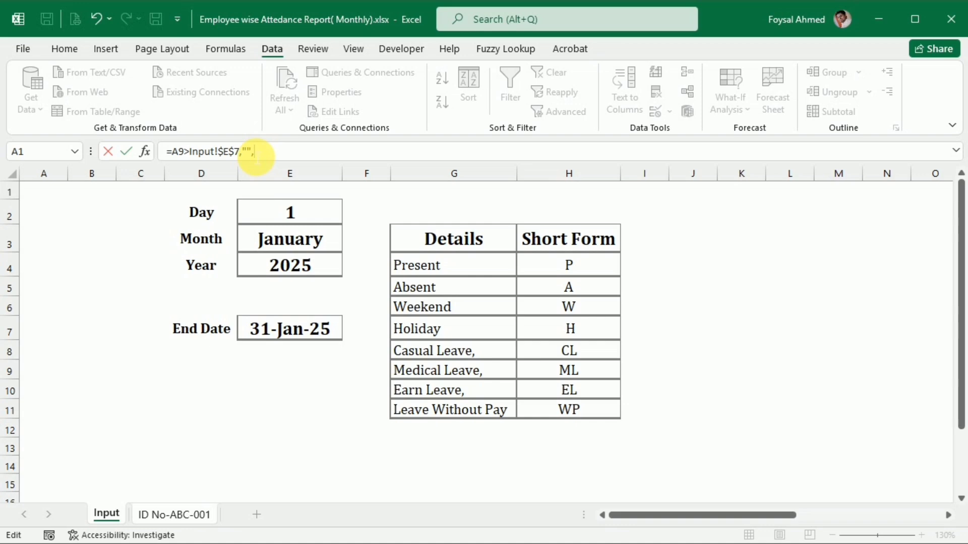
{"action": "left_click", "coordinate": [151, 513]}
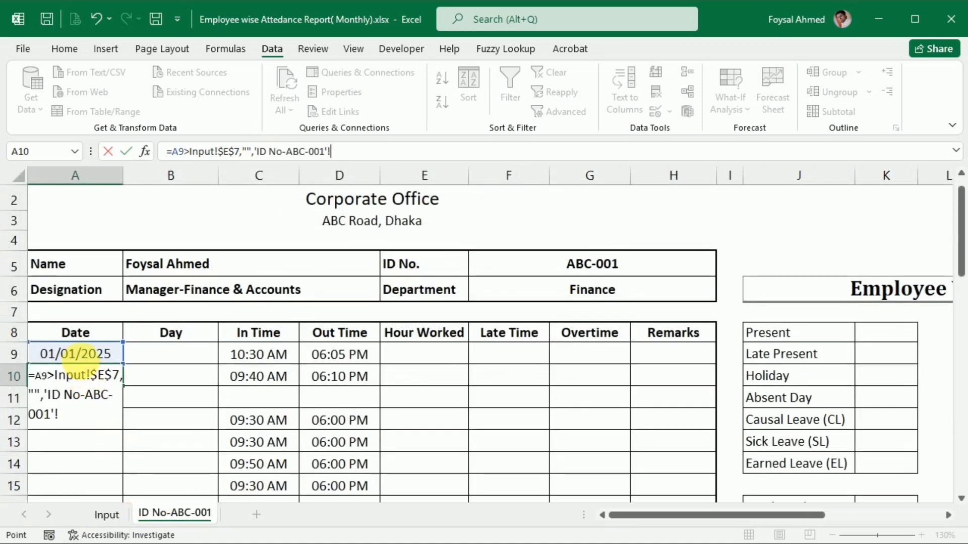
{"action": "left_click", "coordinate": [76, 354]}
{"action": "type", "text": "+"}
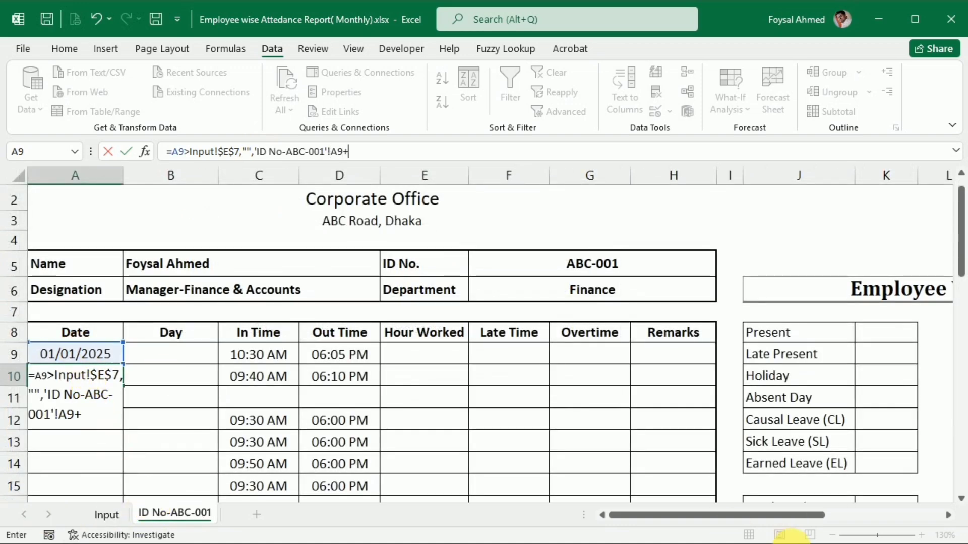
{"action": "type", "text": "1"}
{"action": "key", "text": "Return"}
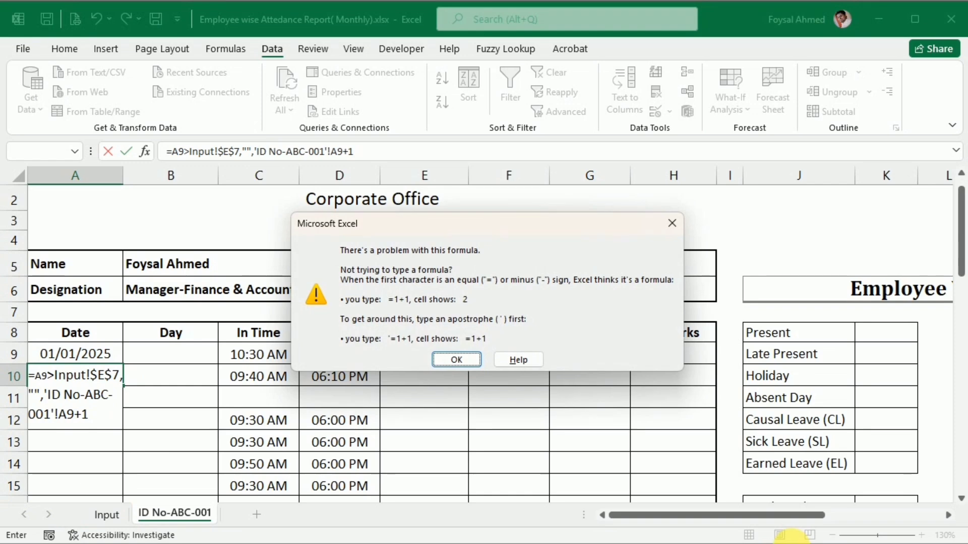
{"action": "key", "text": "Return"}
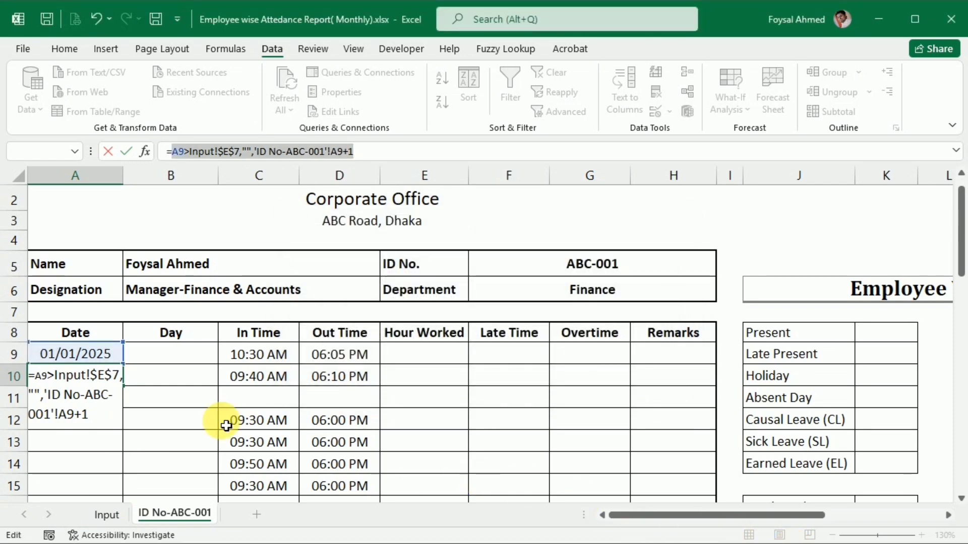
Wrap the A10 formula in the IF function so it returns "" when A9>Input!$E$7 and A9+1 otherwise.
{"action": "left_click", "coordinate": [169, 151]}
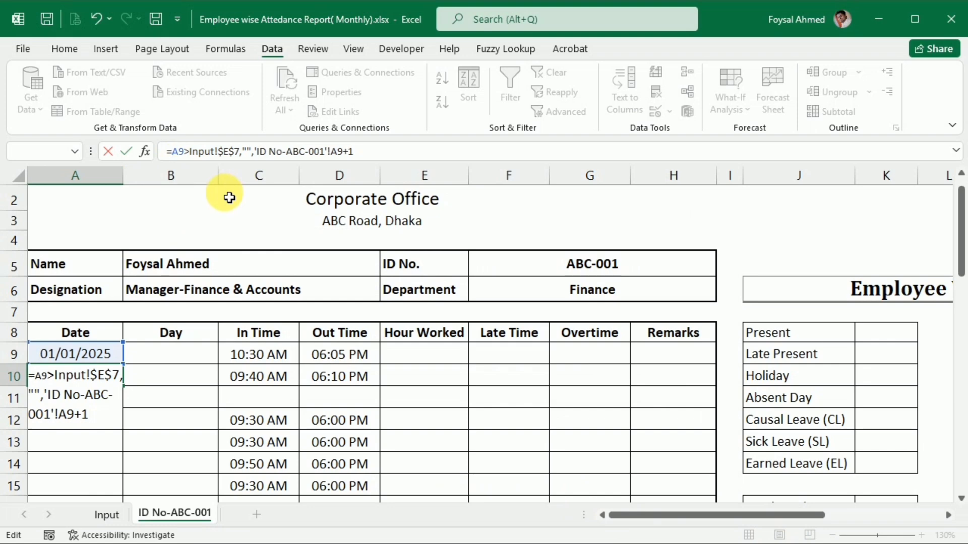
{"action": "type", "text": "if"}
{"action": "key", "text": "Up"}
{"action": "key", "text": "Tab"}
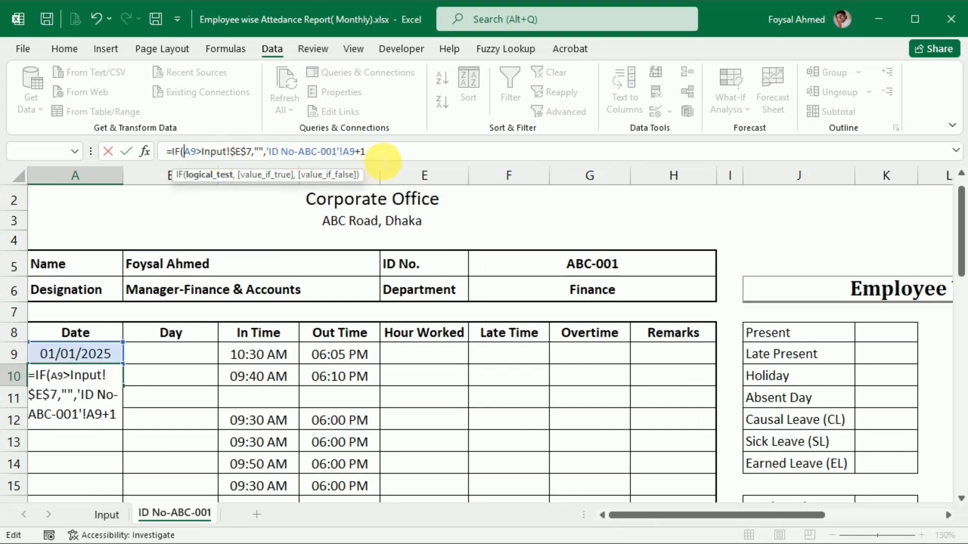
{"action": "left_click", "coordinate": [389, 160]}
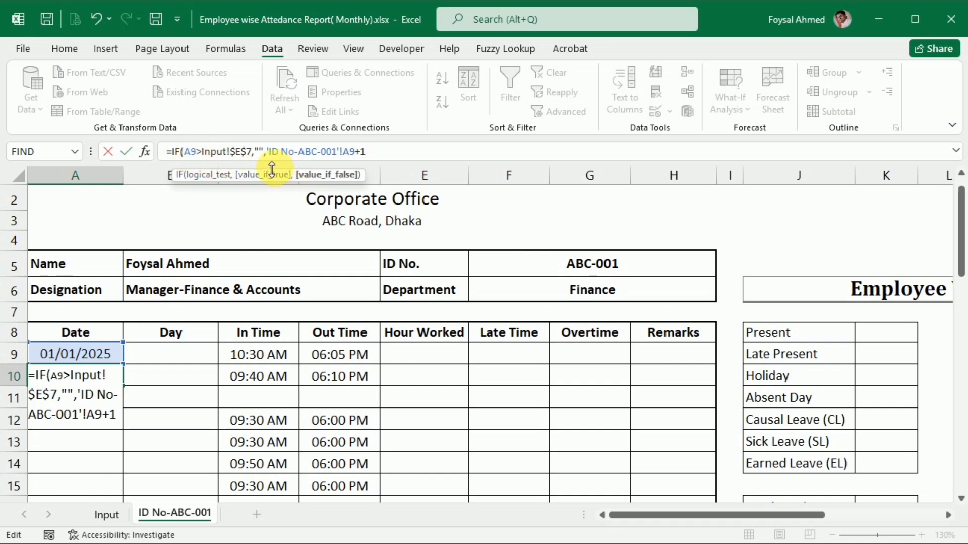
{"action": "key", "text": "Return"}
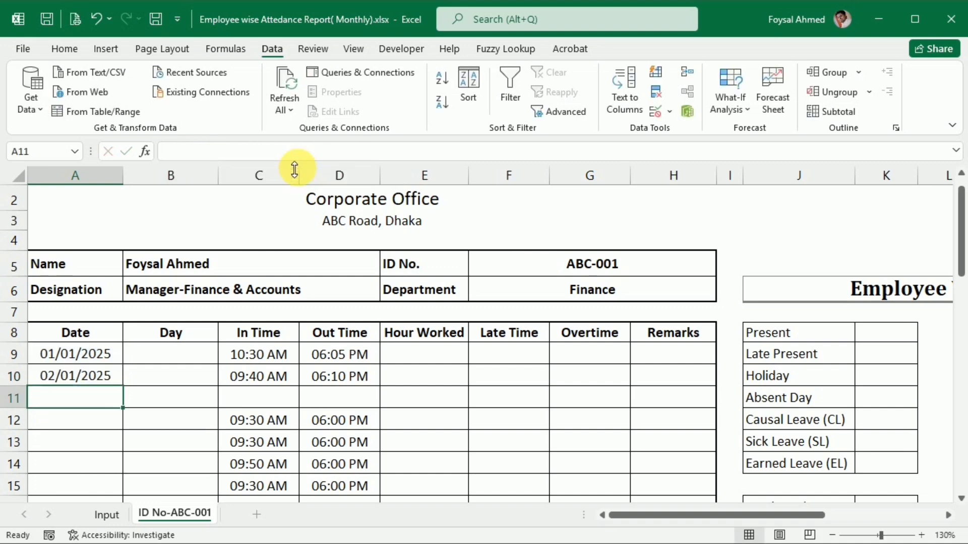
{"action": "left_click", "coordinate": [109, 379]}
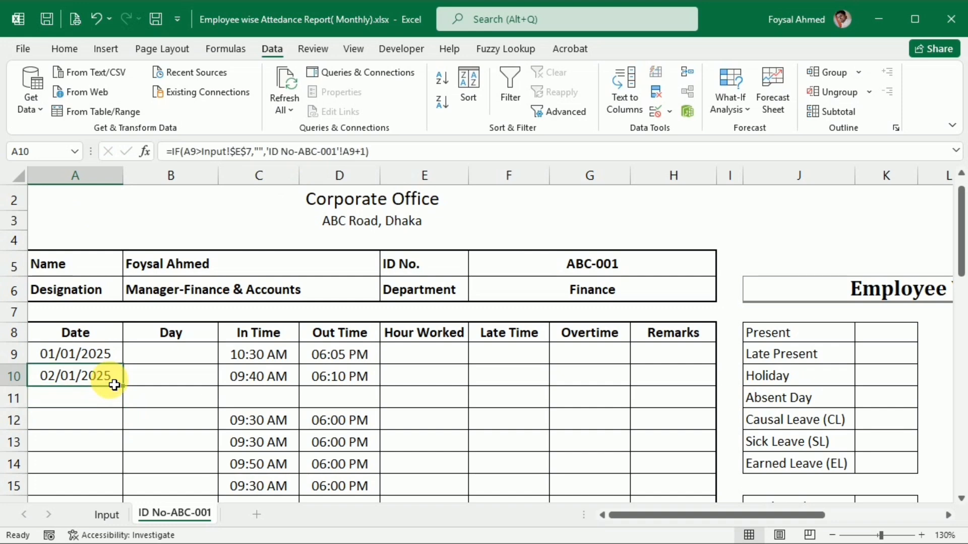
Enter =TEXT(A9,"DDDD") in the first Day cell B9 to get the weekday name of the date.
{"action": "left_click", "coordinate": [162, 359]}
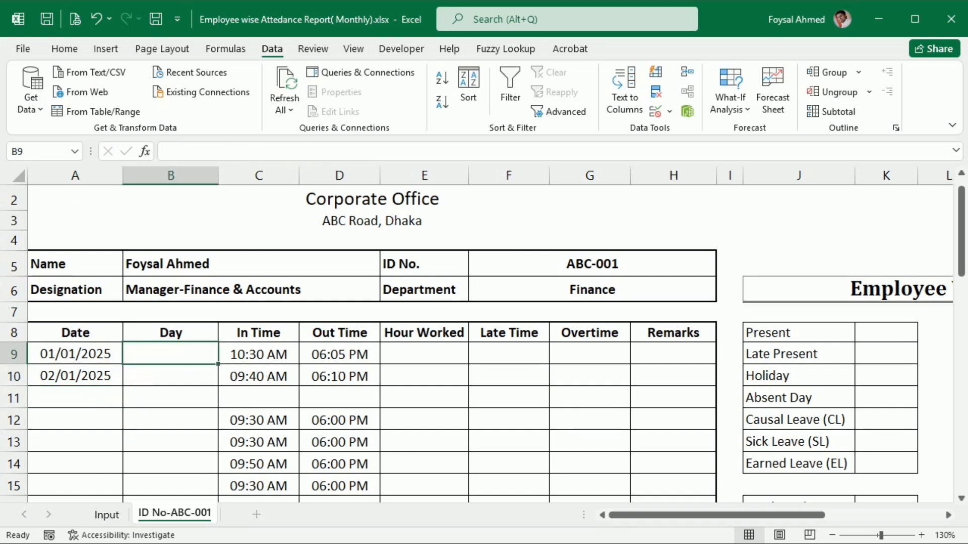
{"action": "type", "text": "="}
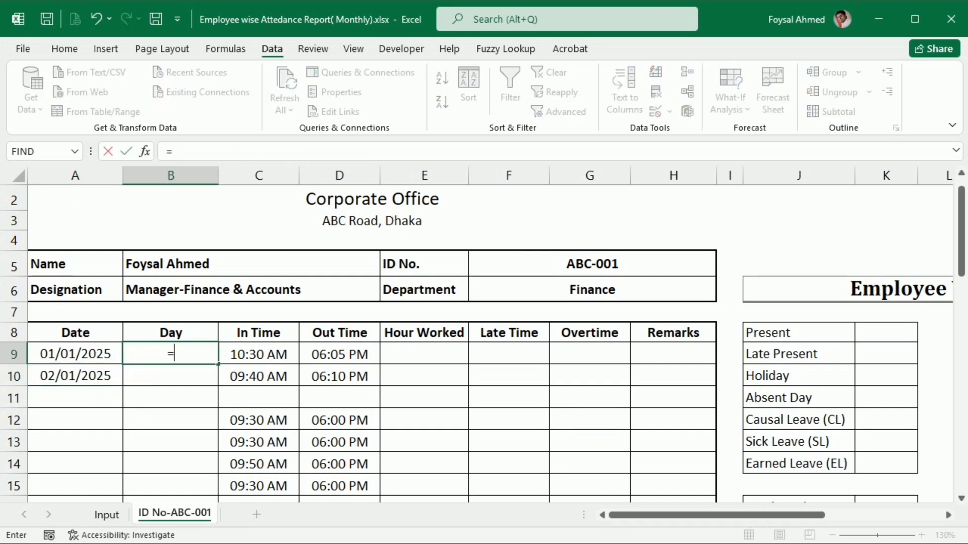
{"action": "type", "text": "tex"}
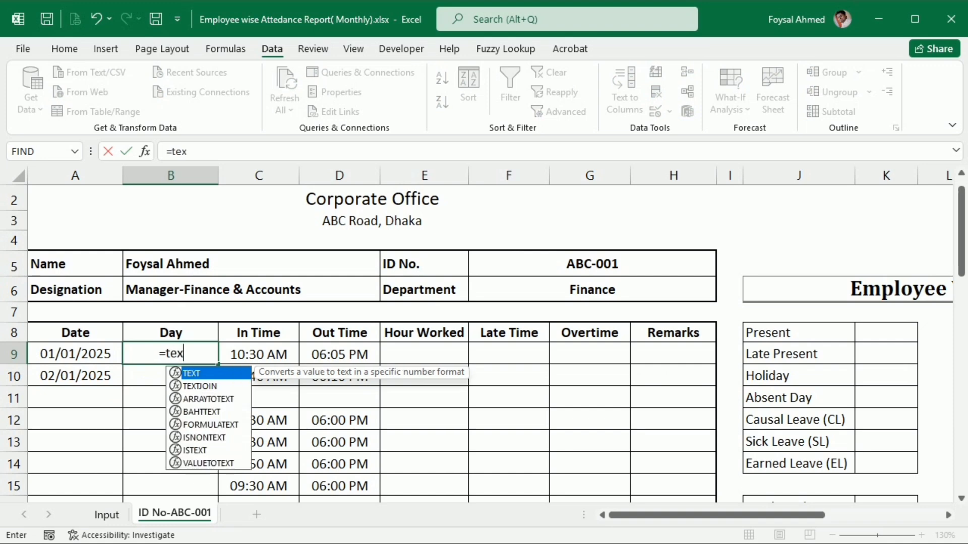
{"action": "key", "text": "Tab"}
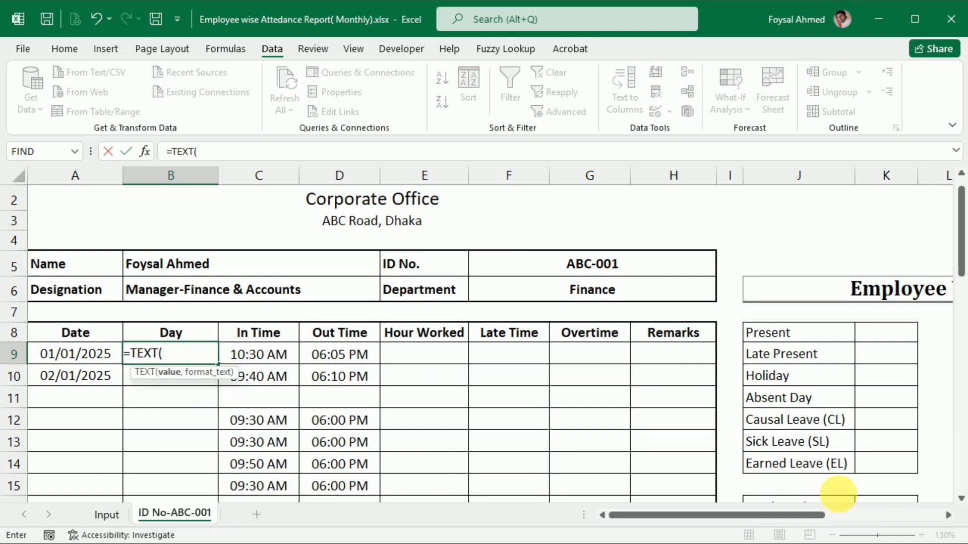
{"action": "left_click", "coordinate": [62, 361]}
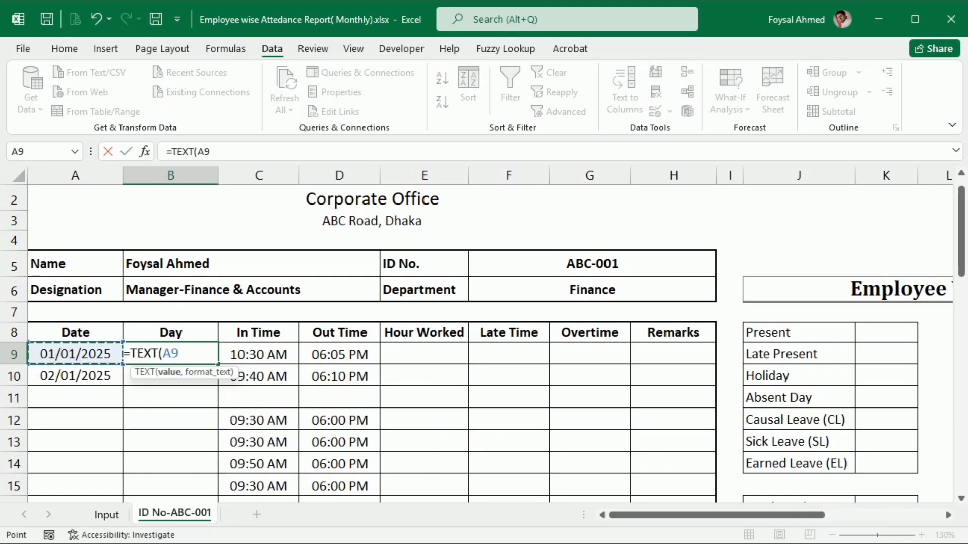
{"action": "type", "text": ","}
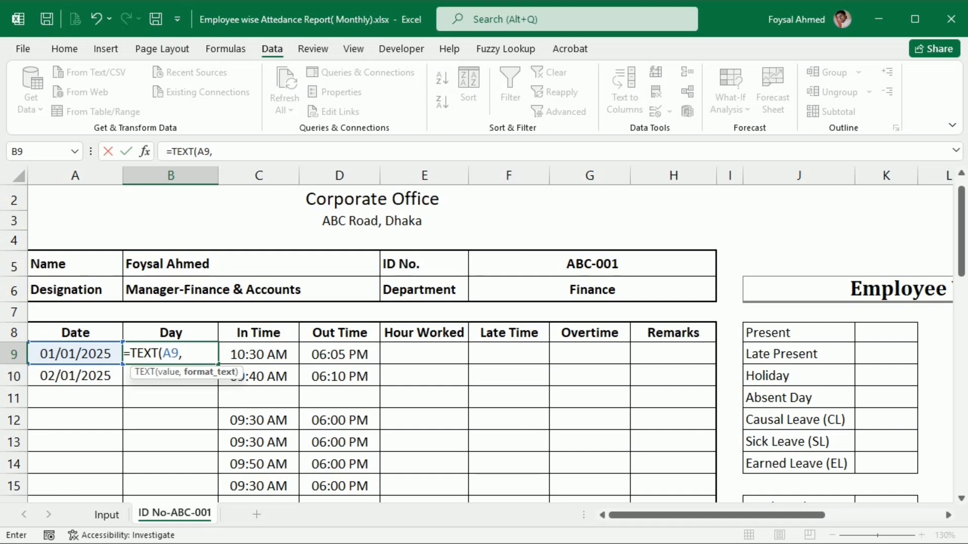
{"action": "type", "text": "\"DDDD"}
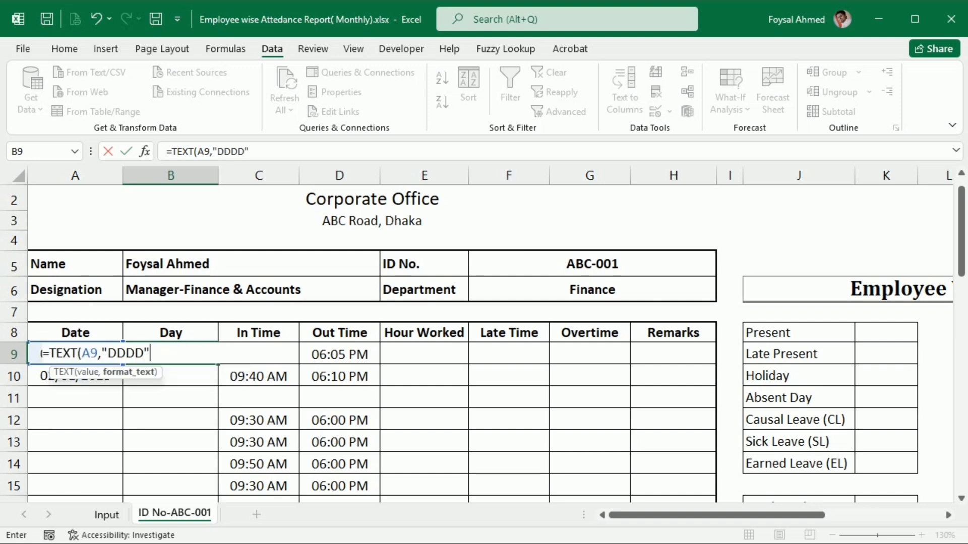
{"action": "type", "text": "\""}
{"action": "key", "text": "Return"}
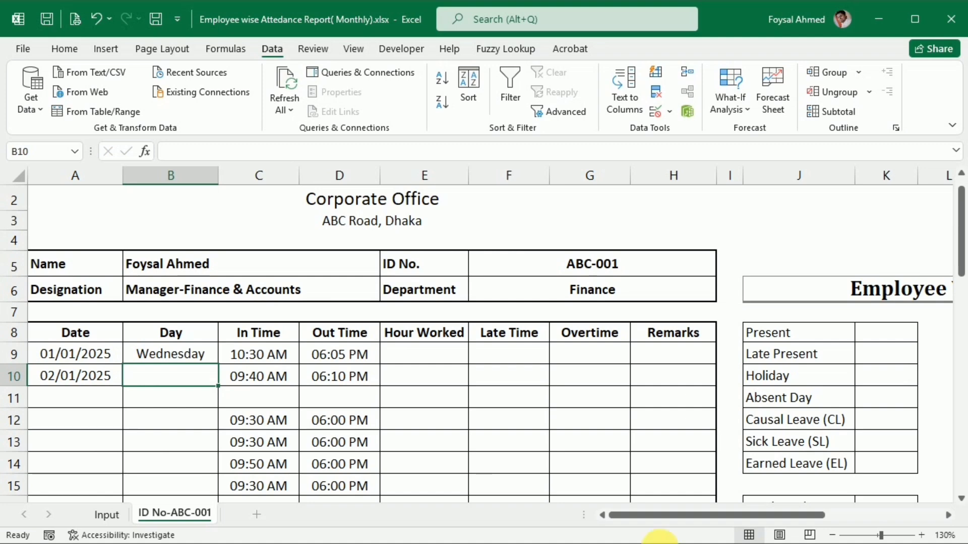
Fill the Day formula from B9 into B10, and fill the A10:B10 formulas down through row 39.
{"action": "left_click", "coordinate": [140, 356]}
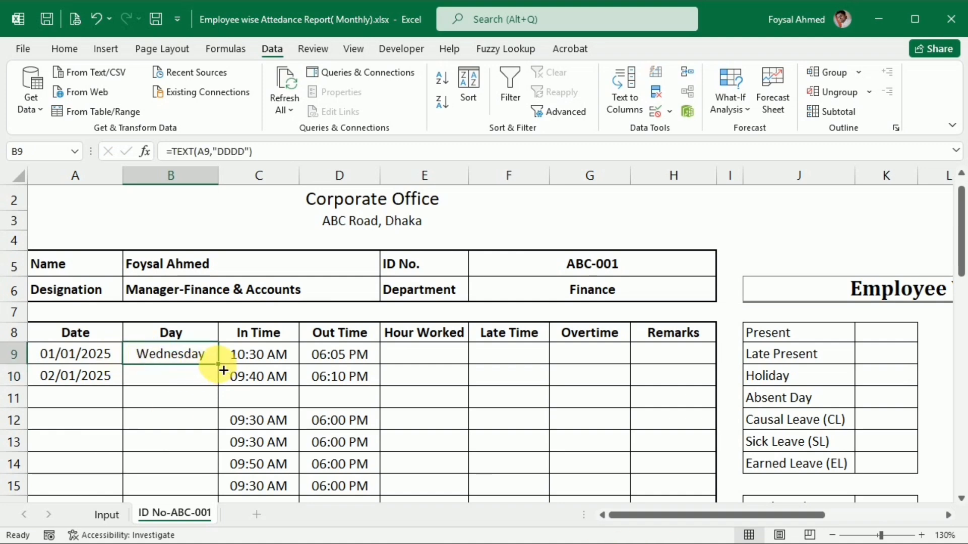
{"action": "left_click_drag", "start_coordinate": [224, 370], "coordinate": [219, 386]}
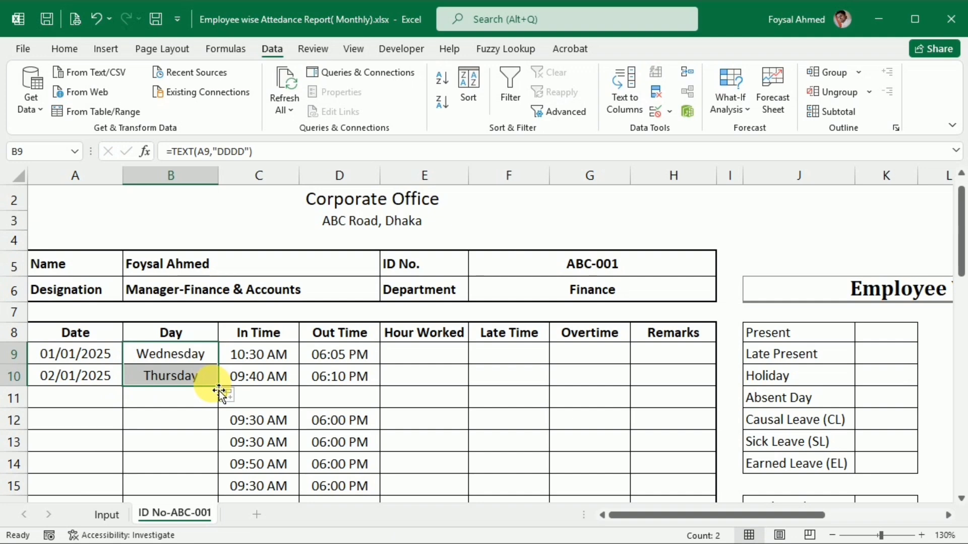
{"action": "left_click_drag", "start_coordinate": [98, 376], "coordinate": [166, 376]}
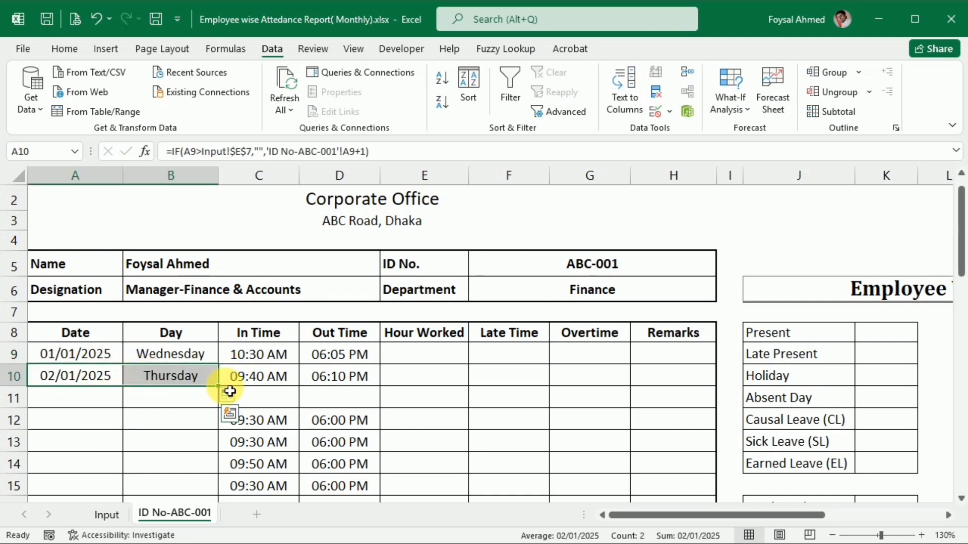
{"action": "left_click_drag", "start_coordinate": [224, 392], "coordinate": [217, 313]}
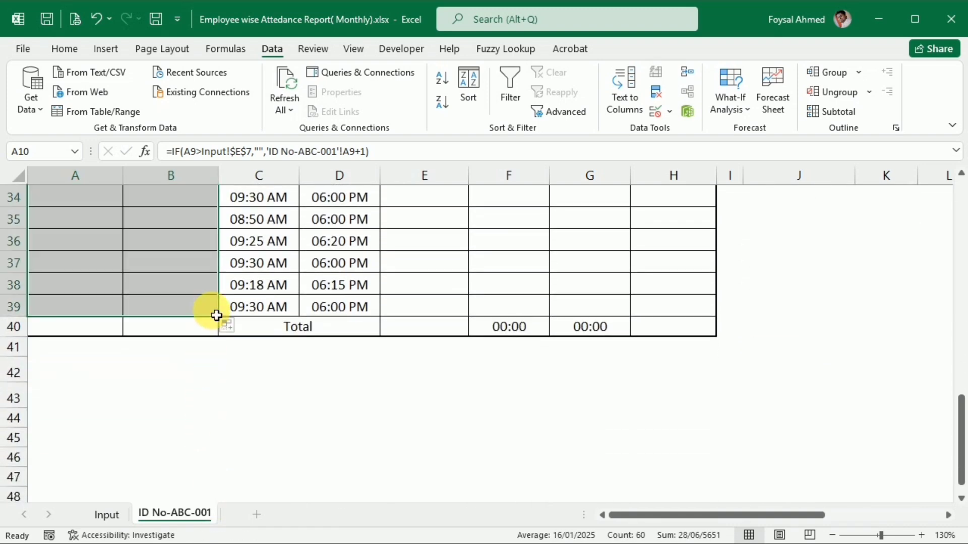
{"action": "scroll", "coordinate": [147, 356], "scroll_direction": "up", "scroll_amount": 11}
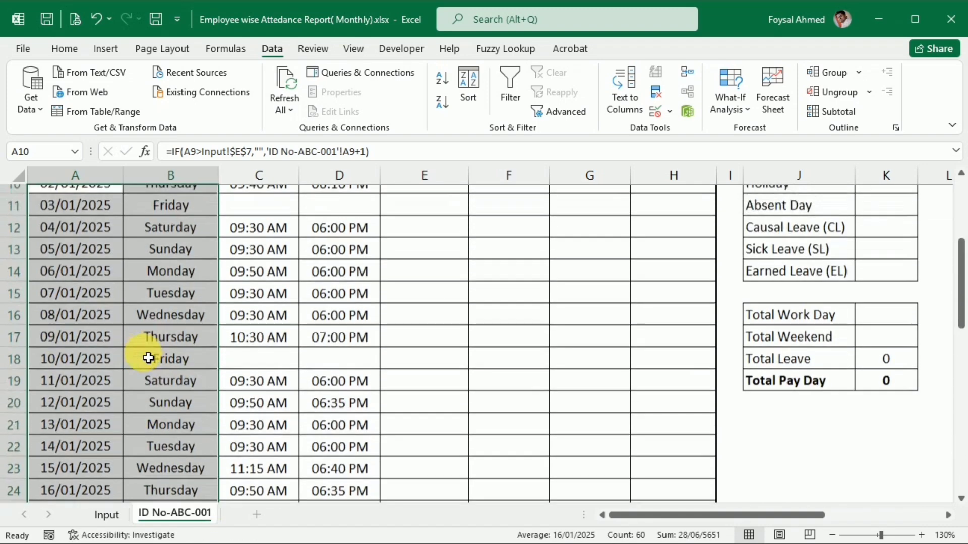
{"action": "scroll", "coordinate": [188, 421], "scroll_direction": "down", "scroll_amount": 1}
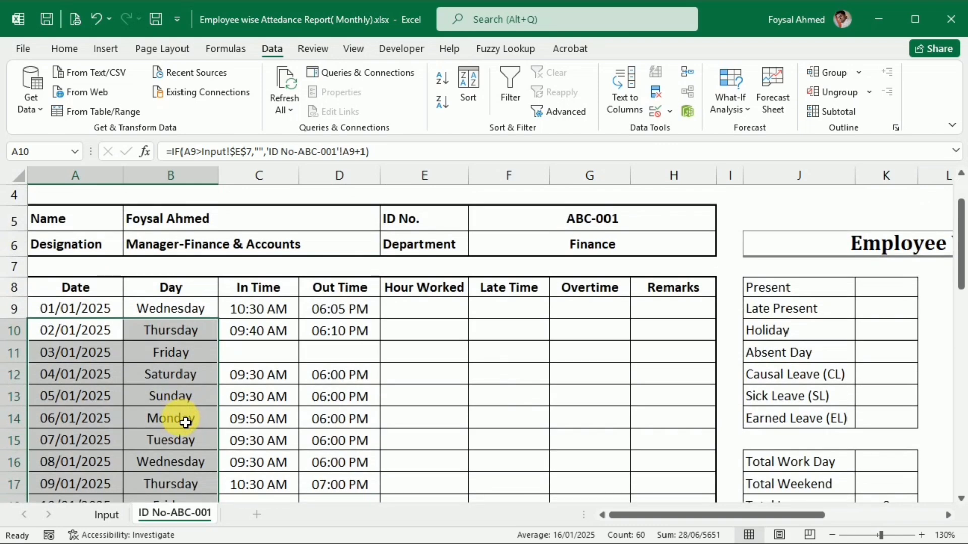
On the Input sheet, change the Month in E3 to February.
{"action": "left_click", "coordinate": [105, 515]}
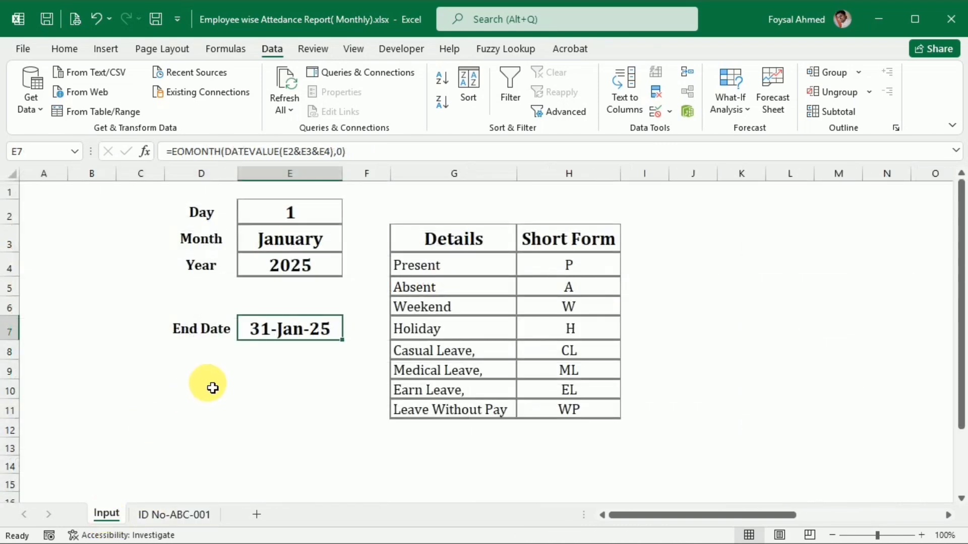
{"action": "left_click", "coordinate": [335, 249]}
{"action": "left_click", "coordinate": [348, 244]}
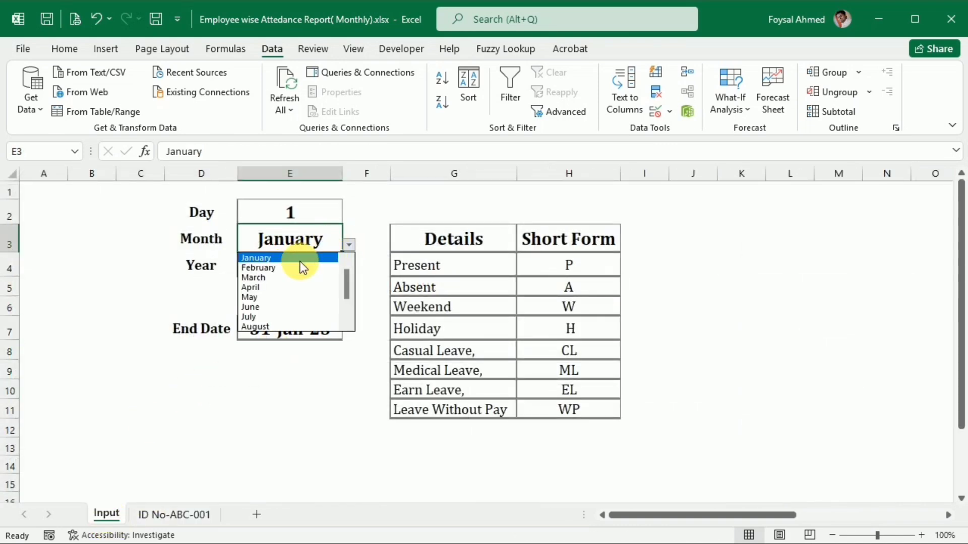
{"action": "left_click", "coordinate": [296, 268]}
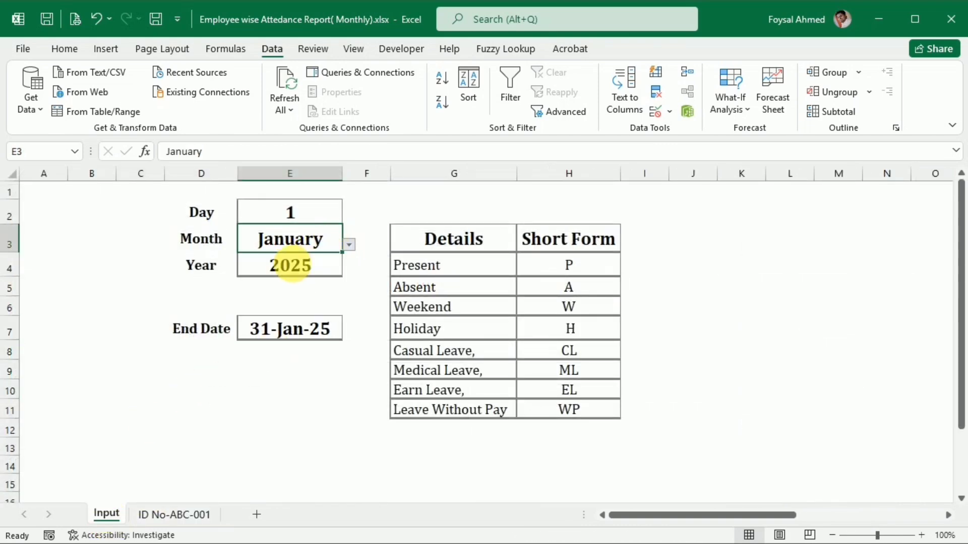
Check the February dates on the employee's attendance sheet, and select A38:B39 to examine the formulas in the last rows.
{"action": "left_click", "coordinate": [156, 514]}
{"action": "scroll", "coordinate": [183, 329], "scroll_direction": "down", "scroll_amount": 9}
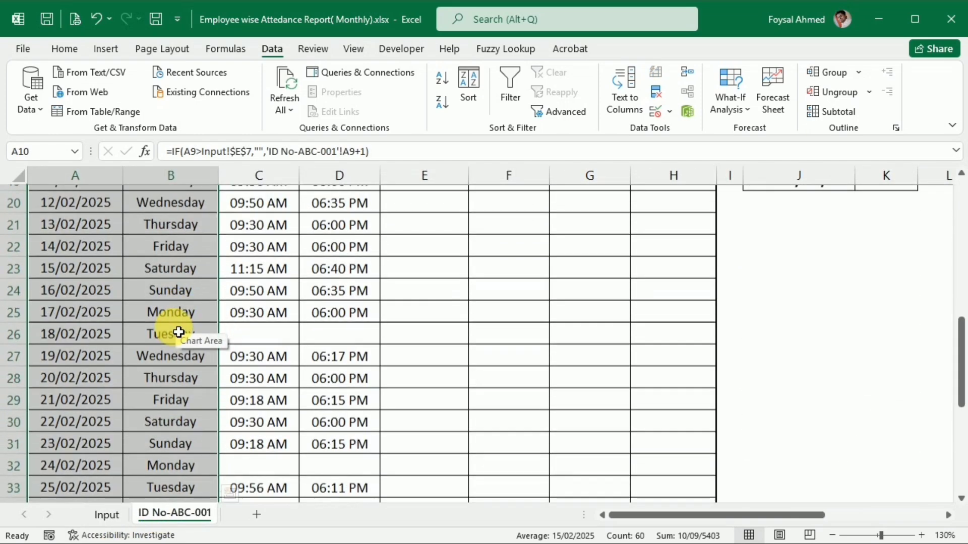
{"action": "left_click", "coordinate": [105, 352]}
{"action": "left_click_drag", "start_coordinate": [105, 352], "coordinate": [191, 383]}
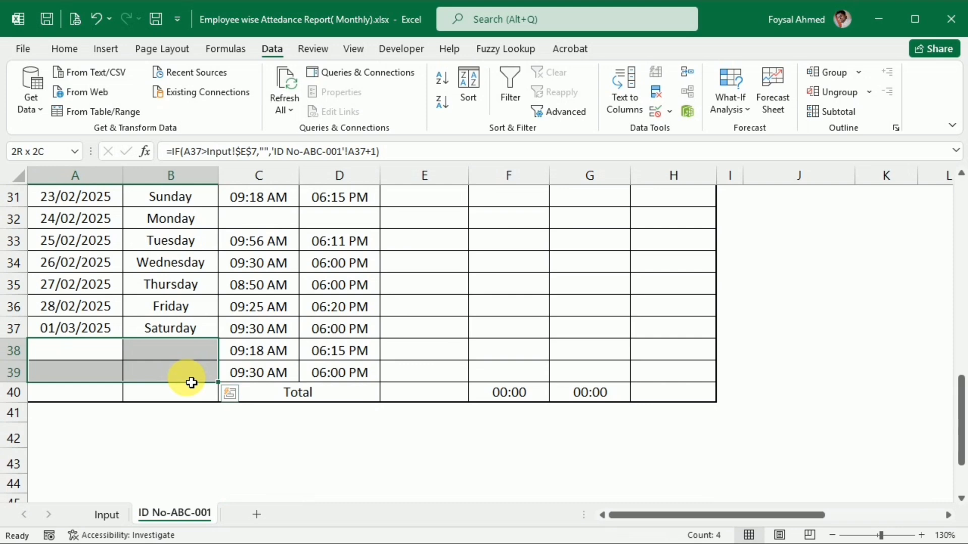
{"action": "left_click_drag", "start_coordinate": [191, 383], "coordinate": [191, 383]}
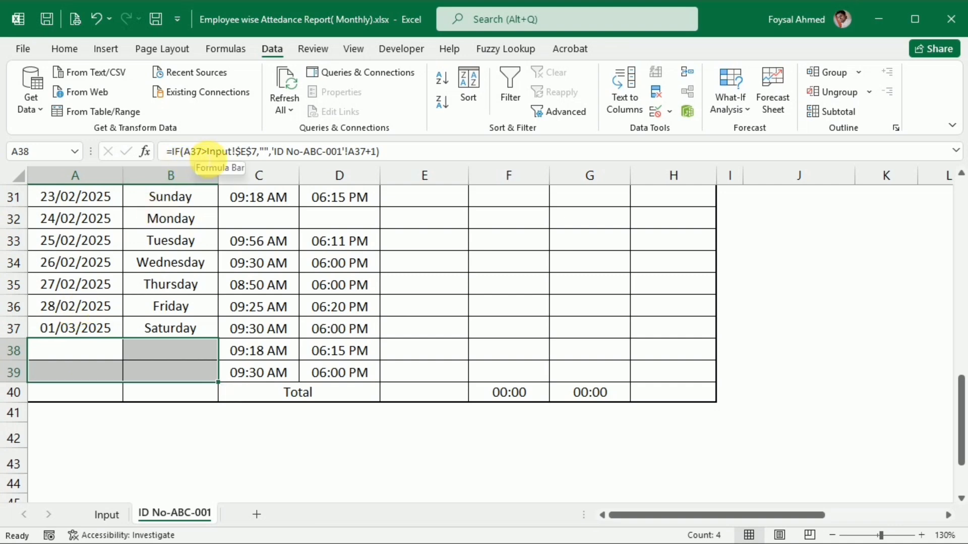
{"action": "left_click", "coordinate": [207, 151]}
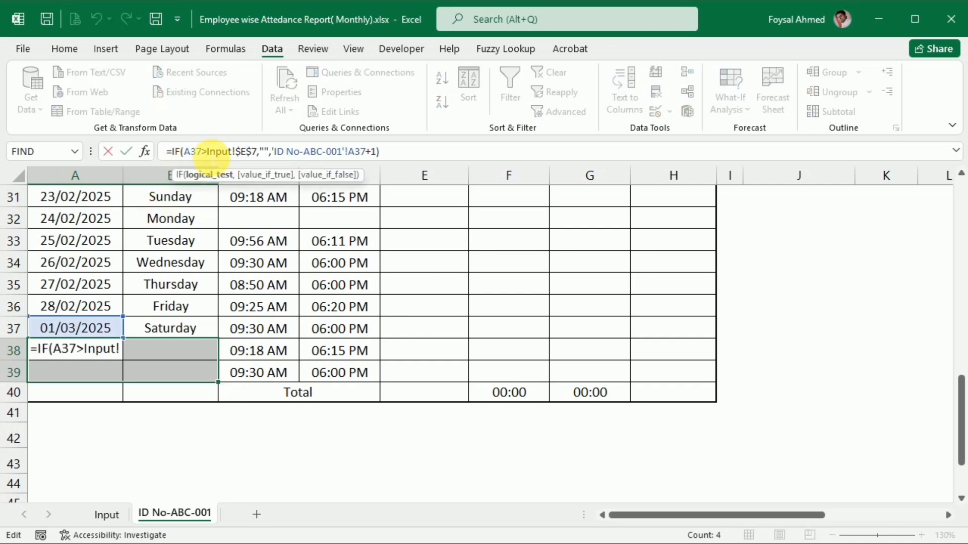
{"action": "type", "text": "="}
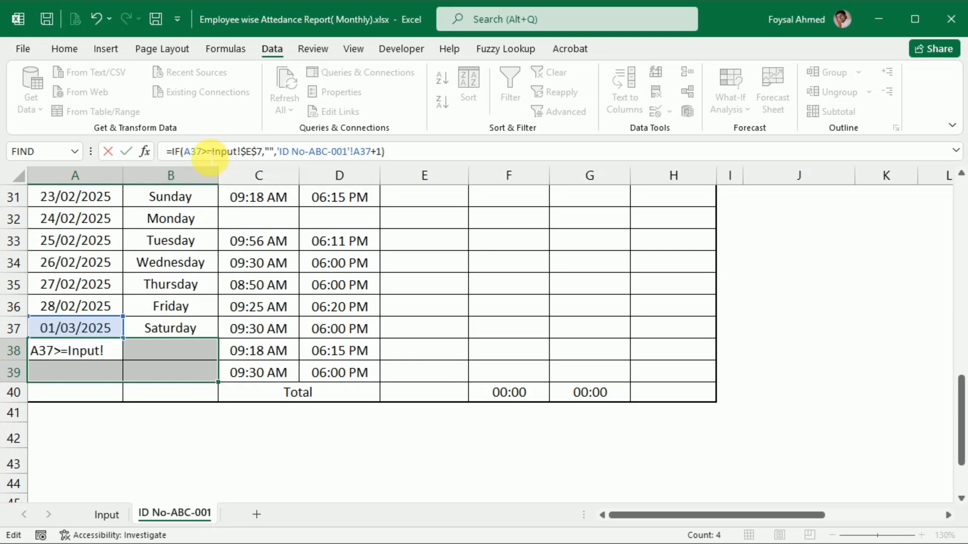
{"action": "key", "text": "Return"}
{"action": "key", "text": "ctrl+z"}
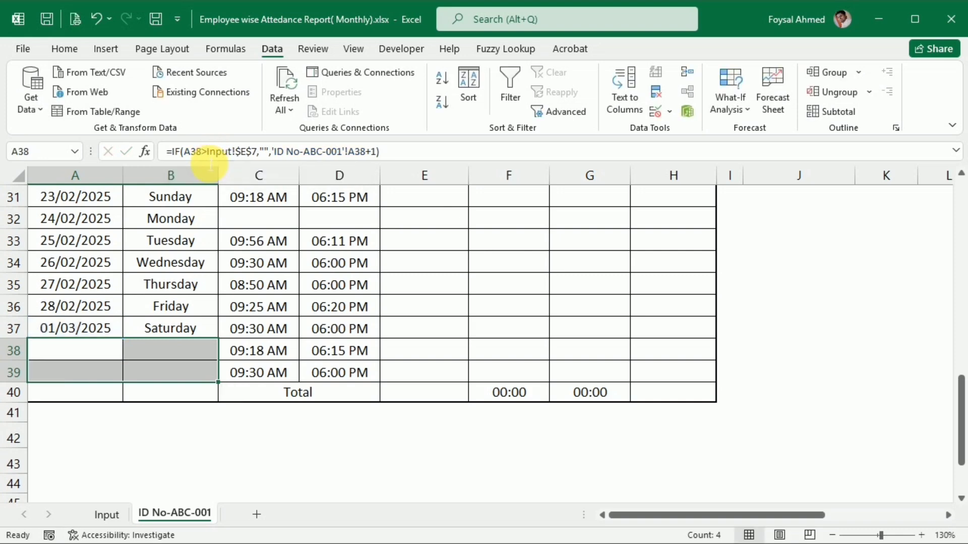
Change the comparison in the Date formula of A10 to greater than or equal, giving =IF(A9>=Input!$E$7,"",'ID No-ABC-001'!A9+1).
{"action": "scroll", "coordinate": [121, 338], "scroll_direction": "up", "scroll_amount": 10}
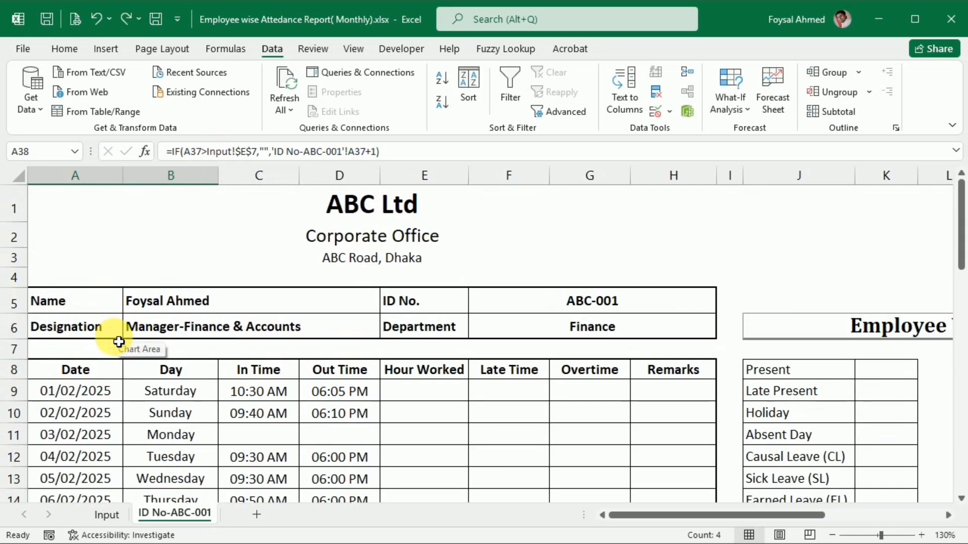
{"action": "left_click", "coordinate": [86, 411]}
{"action": "left_click", "coordinate": [198, 151]}
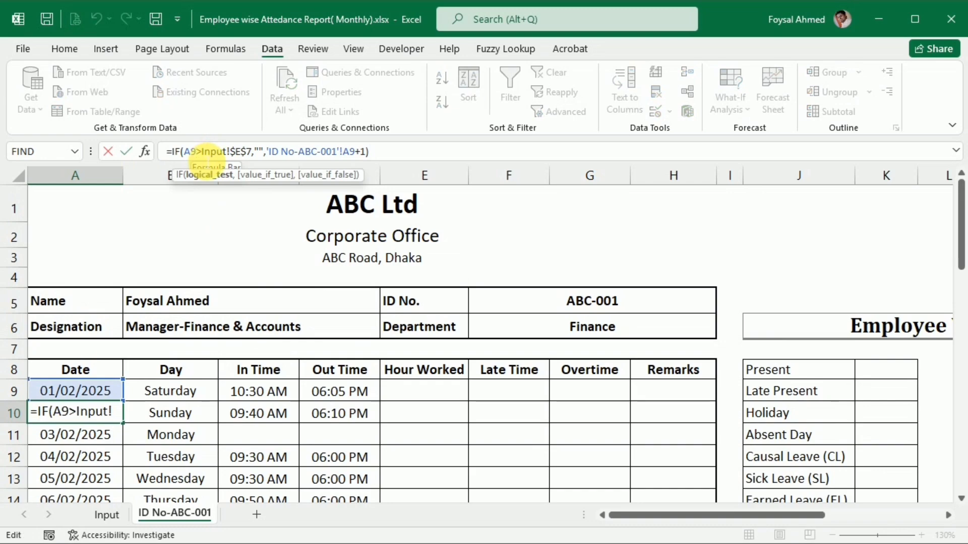
{"action": "key", "text": "Right"}
{"action": "type", "text": "="}
{"action": "key", "text": "Return"}
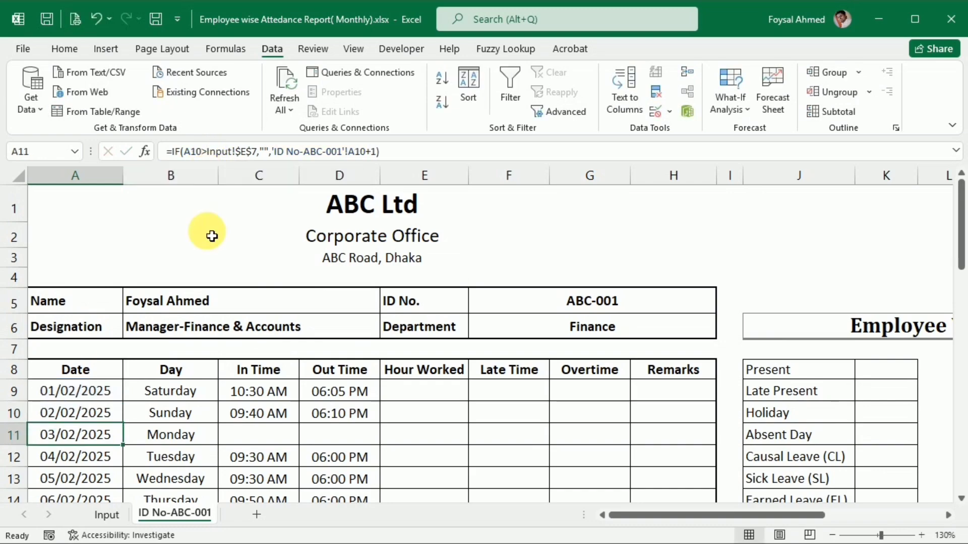
Fill the corrected Date formula from A10 down through A39.
{"action": "left_click", "coordinate": [114, 422]}
{"action": "left_click_drag", "start_coordinate": [123, 424], "coordinate": [112, 461]}
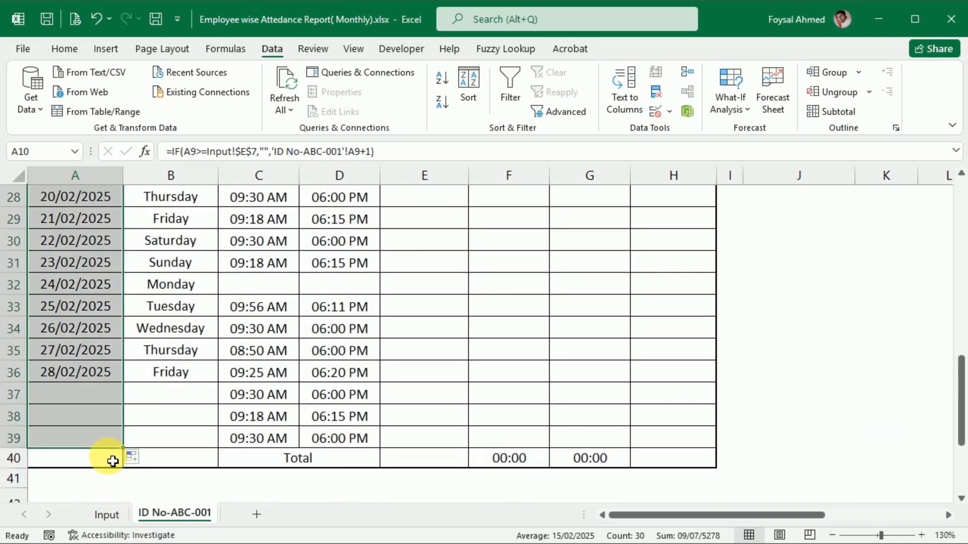
{"action": "left_click", "coordinate": [156, 421]}
Set the Month in E3 of the Input sheet to April and check the dates on the employee's attendance sheet.
{"action": "left_click", "coordinate": [103, 514]}
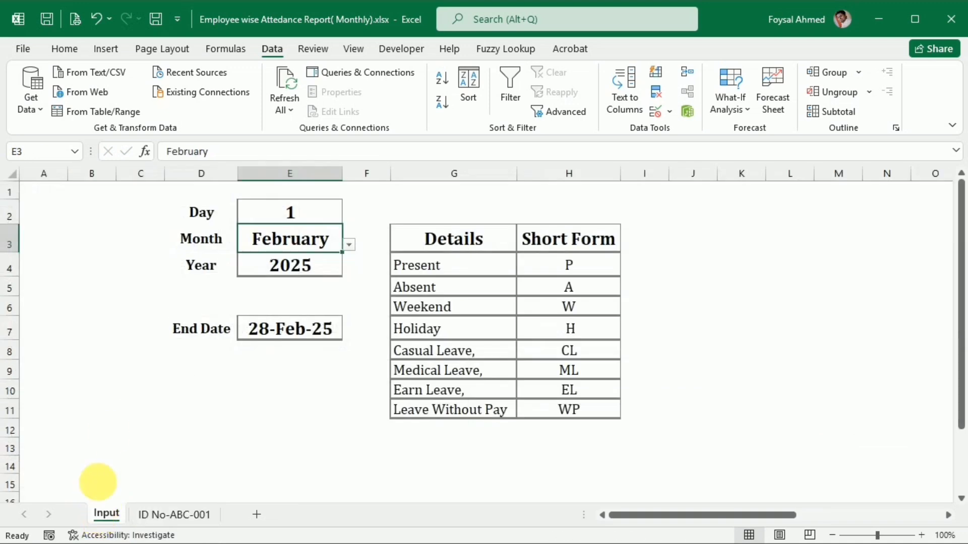
{"action": "left_click", "coordinate": [347, 246]}
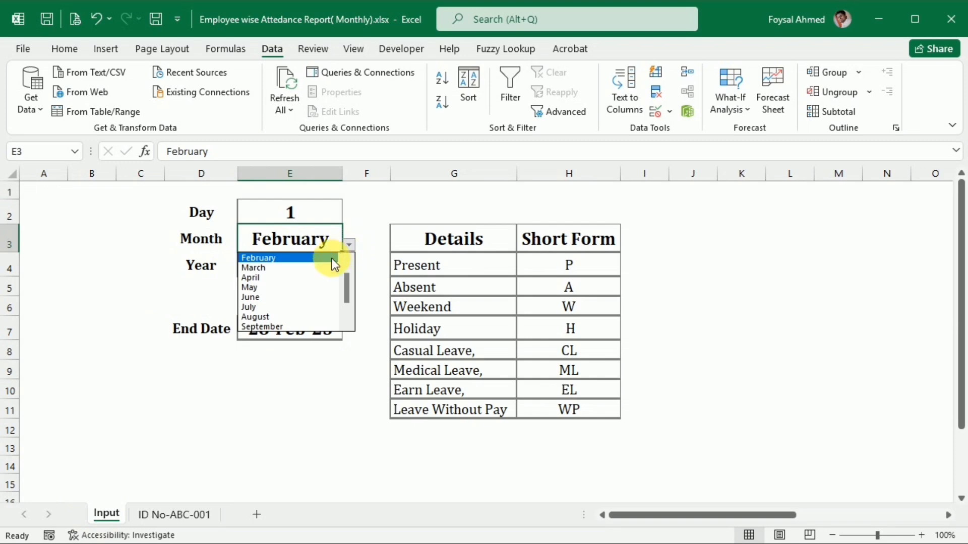
{"action": "left_click", "coordinate": [312, 276]}
{"action": "scroll", "coordinate": [251, 356], "scroll_direction": "down", "scroll_amount": 1}
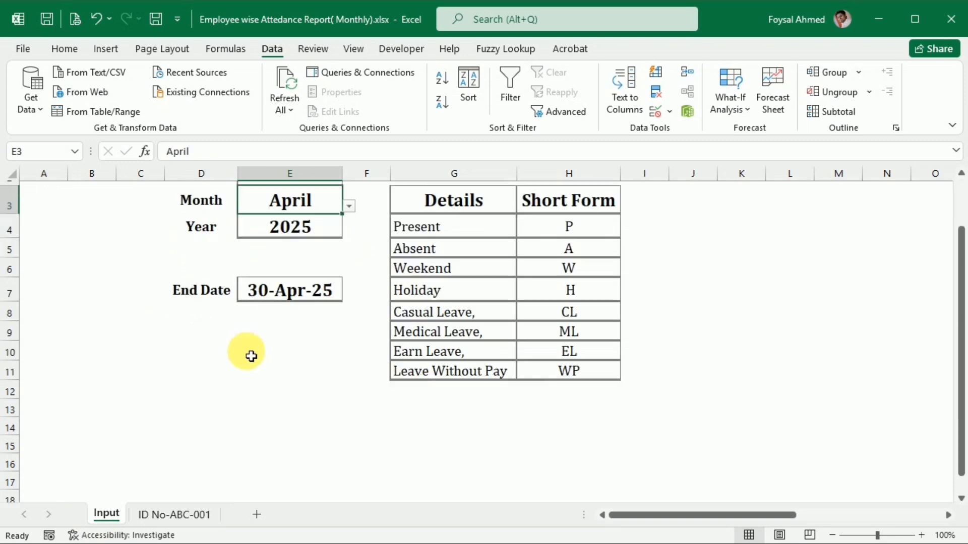
{"action": "left_click", "coordinate": [167, 515]}
{"action": "scroll", "coordinate": [127, 456], "scroll_direction": "up", "scroll_amount": 7}
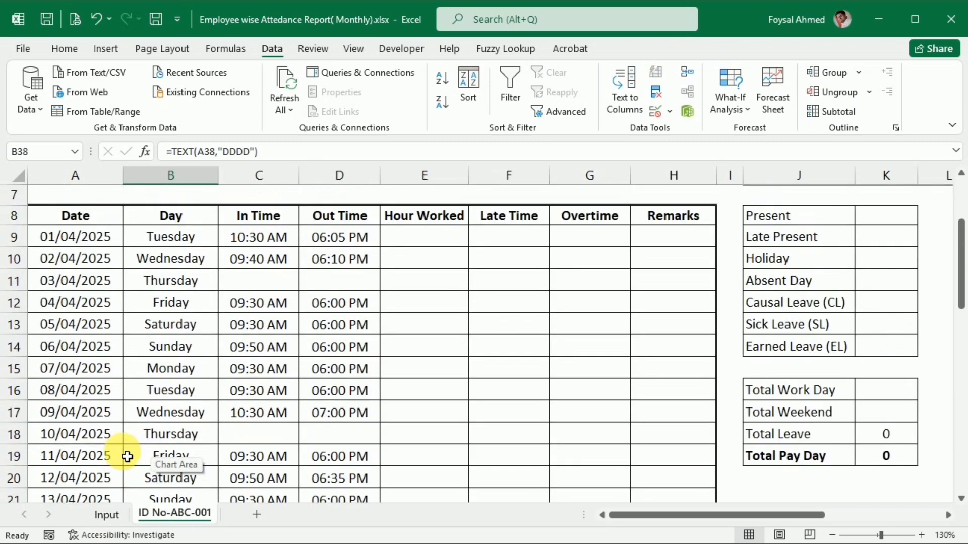
{"action": "scroll", "coordinate": [127, 456], "scroll_direction": "up", "scroll_amount": 2}
On the Input sheet, set the Month in E3 to January.
{"action": "left_click", "coordinate": [104, 514]}
{"action": "scroll", "coordinate": [250, 272], "scroll_direction": "up", "scroll_amount": 1}
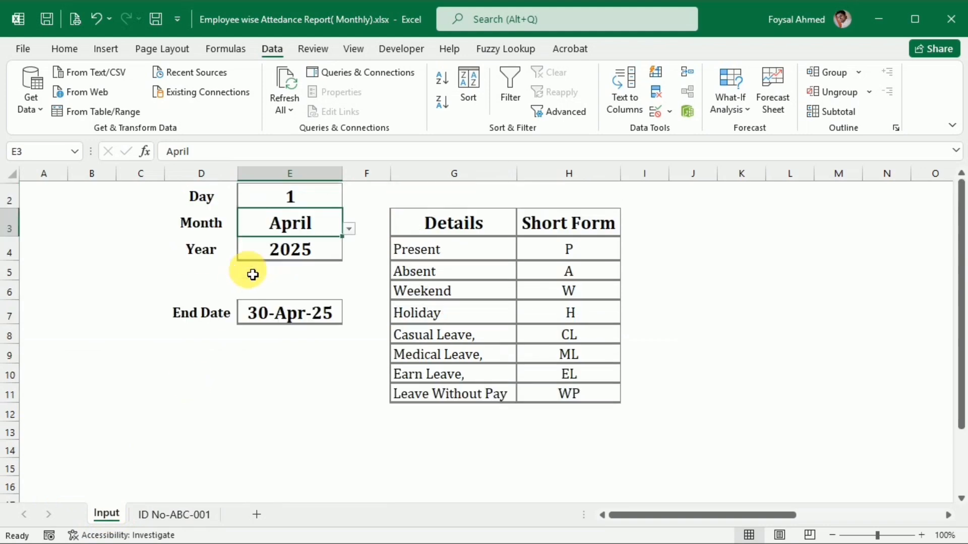
{"action": "scroll", "coordinate": [252, 274], "scroll_direction": "up", "scroll_amount": 1}
{"action": "left_click", "coordinate": [348, 244]}
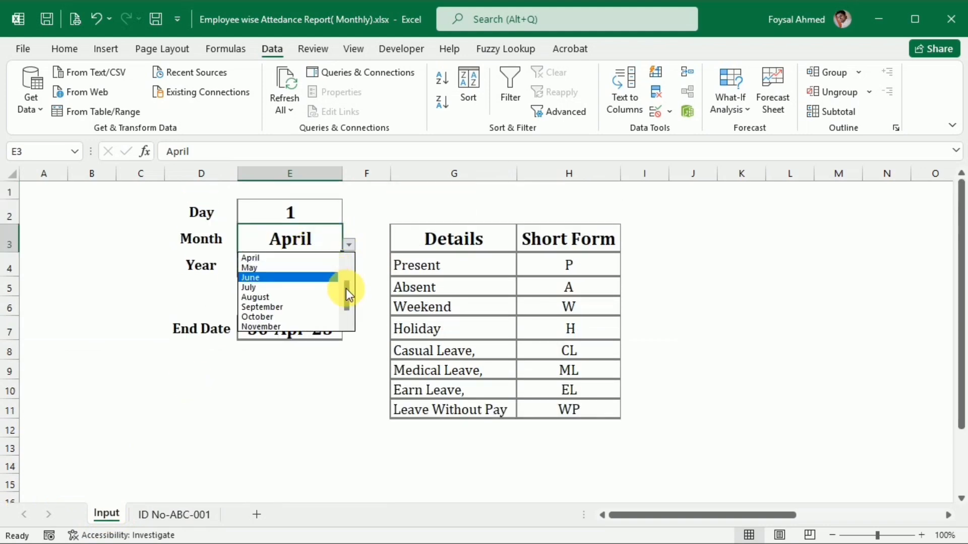
{"action": "left_click_drag", "start_coordinate": [346, 288], "coordinate": [346, 253]}
{"action": "left_click", "coordinate": [308, 257]}
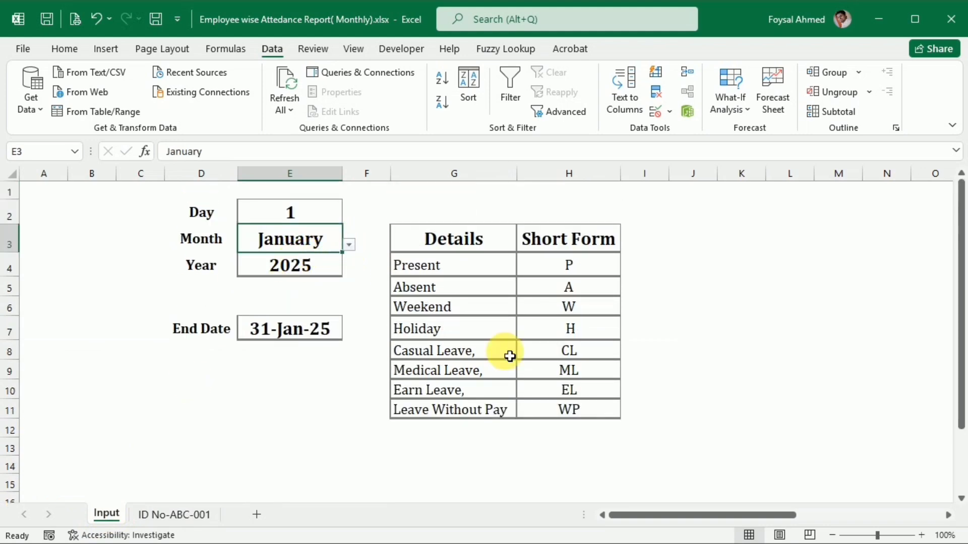
On the employee's attendance sheet, enter =D9-C9 in the first Hour Worked cell E9 to subtract the in time from the out time.
{"action": "left_click", "coordinate": [190, 519]}
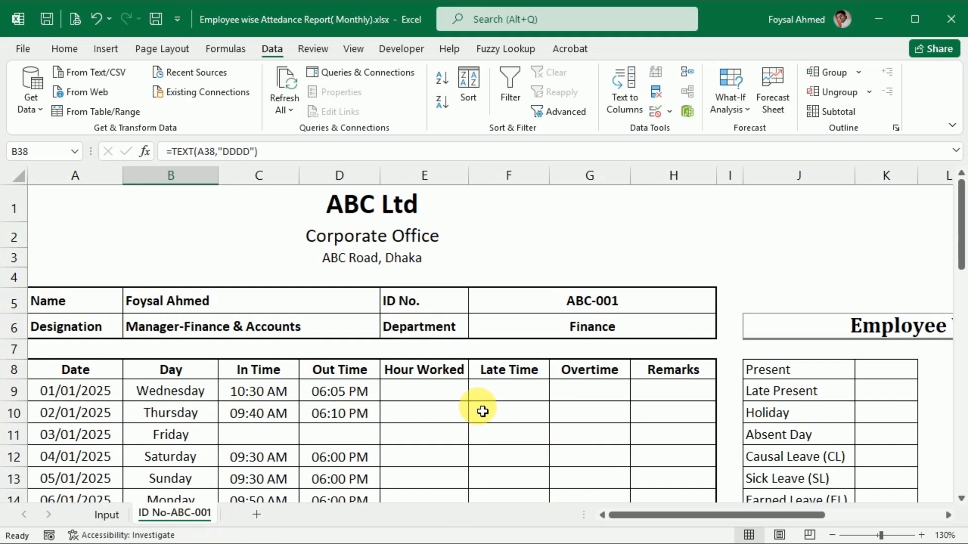
{"action": "left_click", "coordinate": [448, 388]}
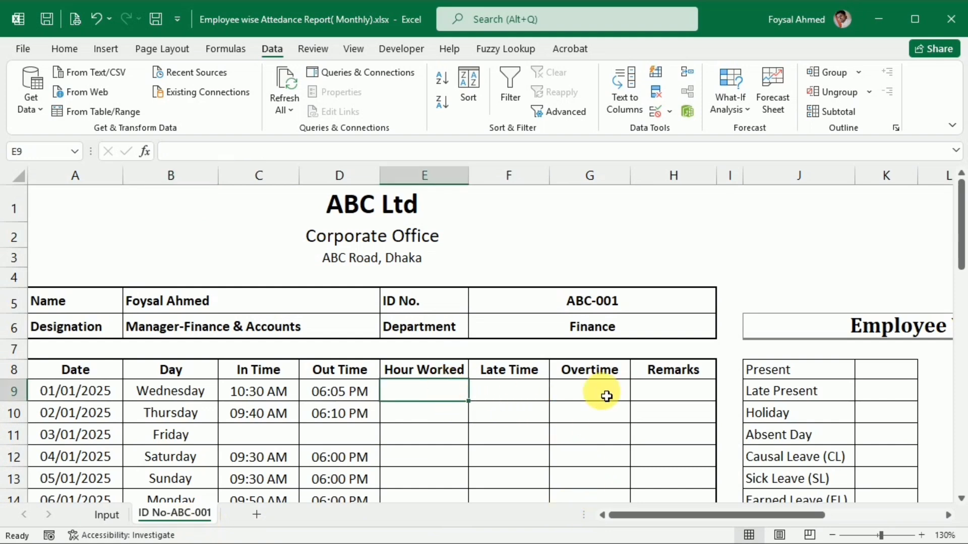
{"action": "scroll", "coordinate": [605, 393], "scroll_direction": "down", "scroll_amount": 1}
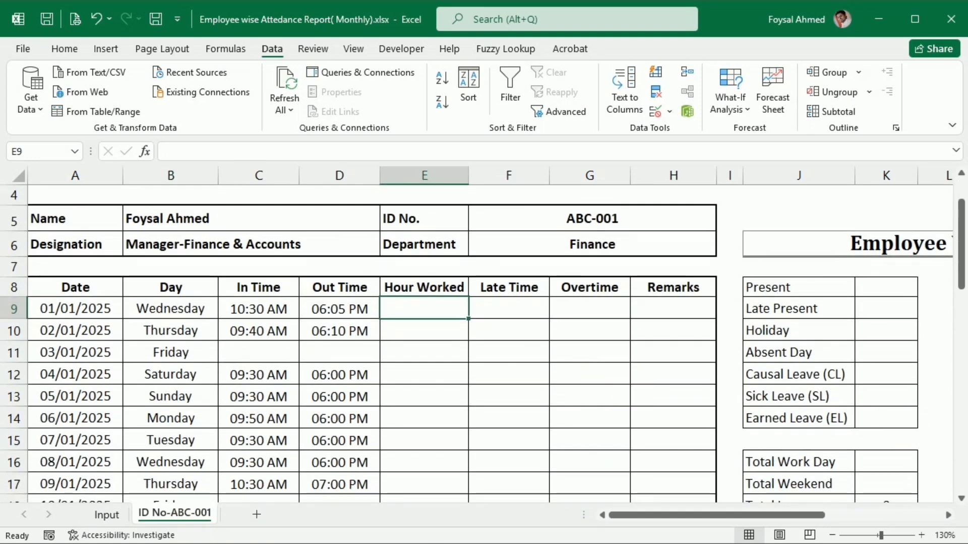
{"action": "type", "text": "="}
{"action": "key", "text": "Left"}
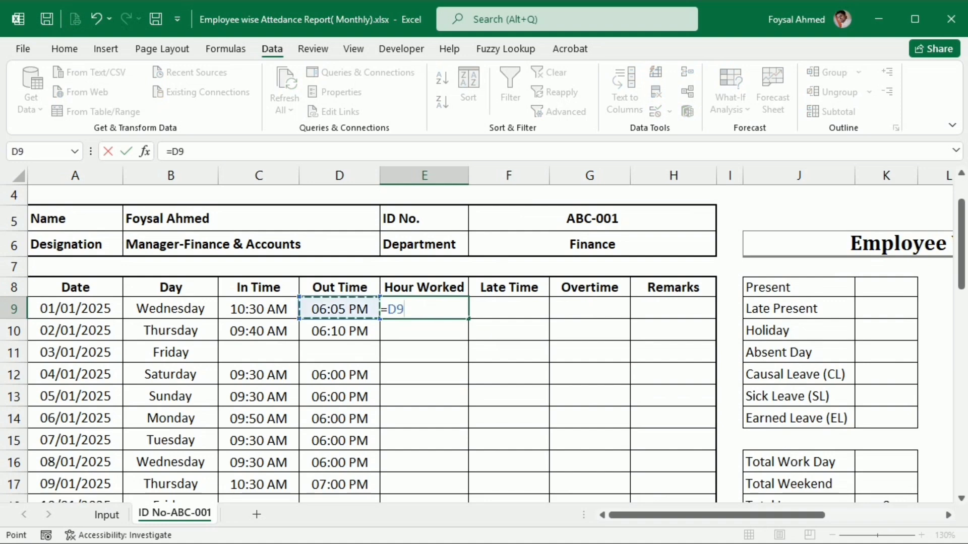
{"action": "type", "text": "-"}
{"action": "key", "text": "Left"}
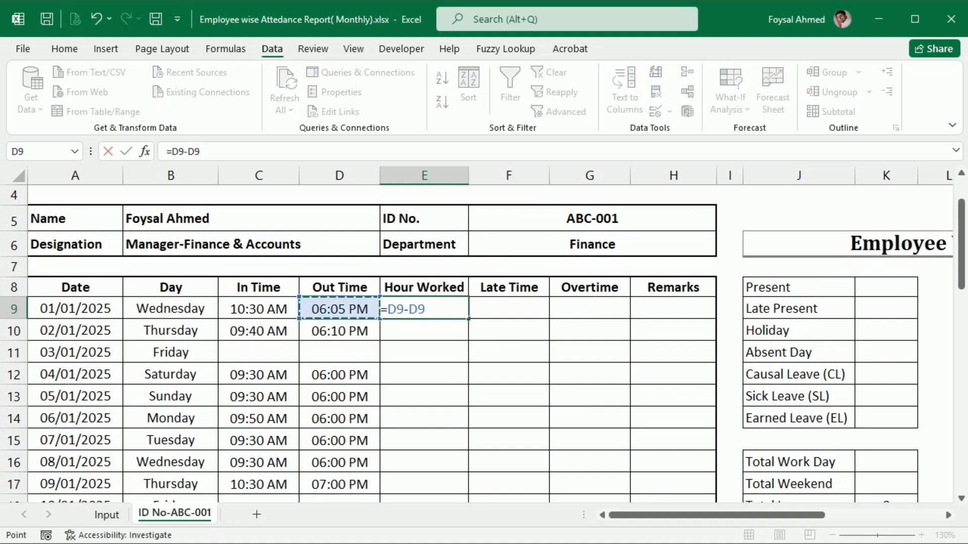
{"action": "key", "text": "Left"}
{"action": "key", "text": "Return"}
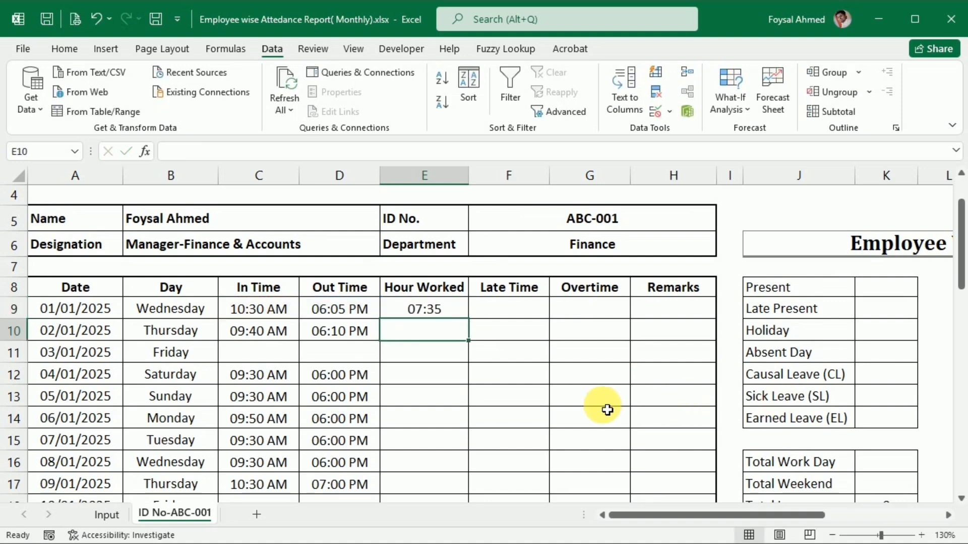
Apply the custom number format hh:mm to the Hour Worked cell E9.
{"action": "left_click", "coordinate": [417, 309]}
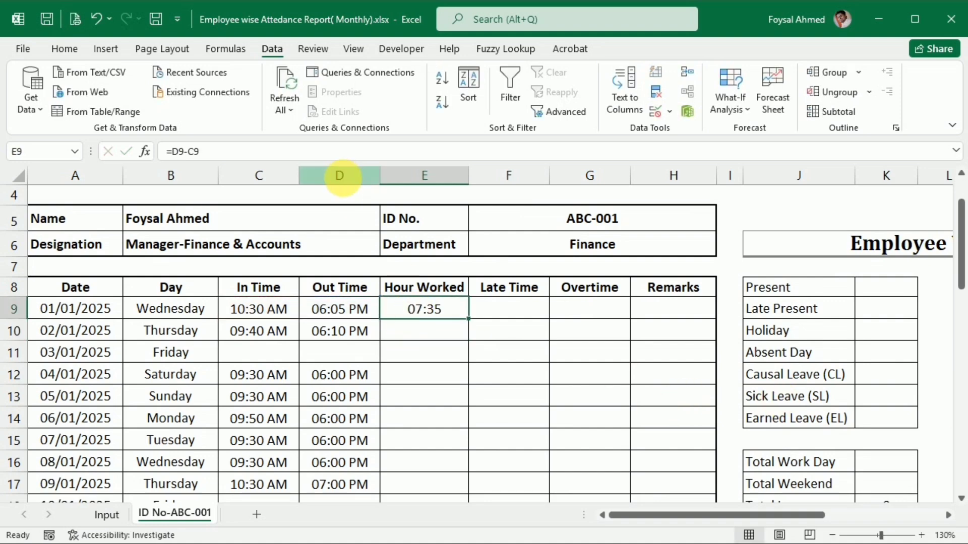
{"action": "left_click", "coordinate": [64, 49]}
{"action": "left_click", "coordinate": [488, 129]}
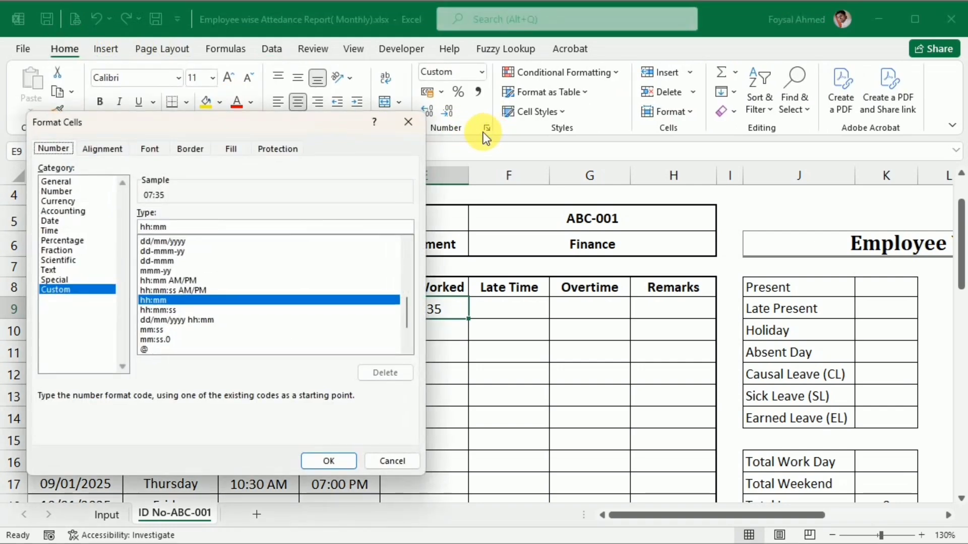
{"action": "left_click", "coordinate": [318, 459]}
Fill the Hour Worked formula from E9 down through E39 and check the filled rows.
{"action": "double_click", "coordinate": [474, 324]}
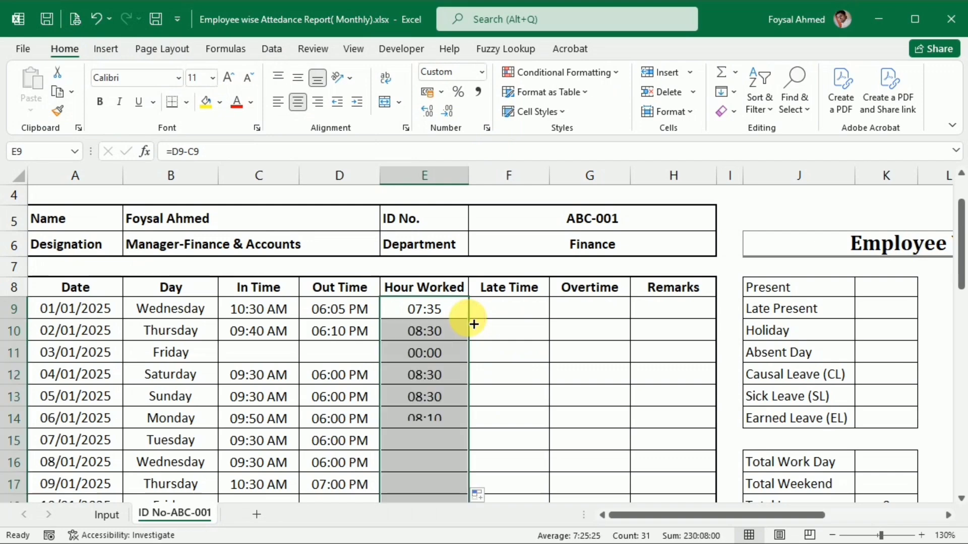
{"action": "scroll", "coordinate": [488, 367], "scroll_direction": "down", "scroll_amount": 10}
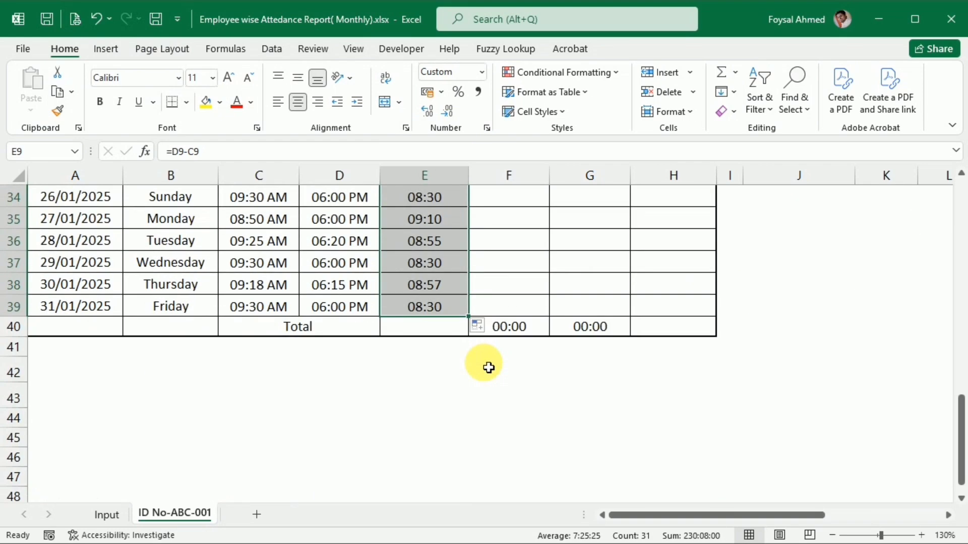
{"action": "scroll", "coordinate": [488, 368], "scroll_direction": "up", "scroll_amount": 11}
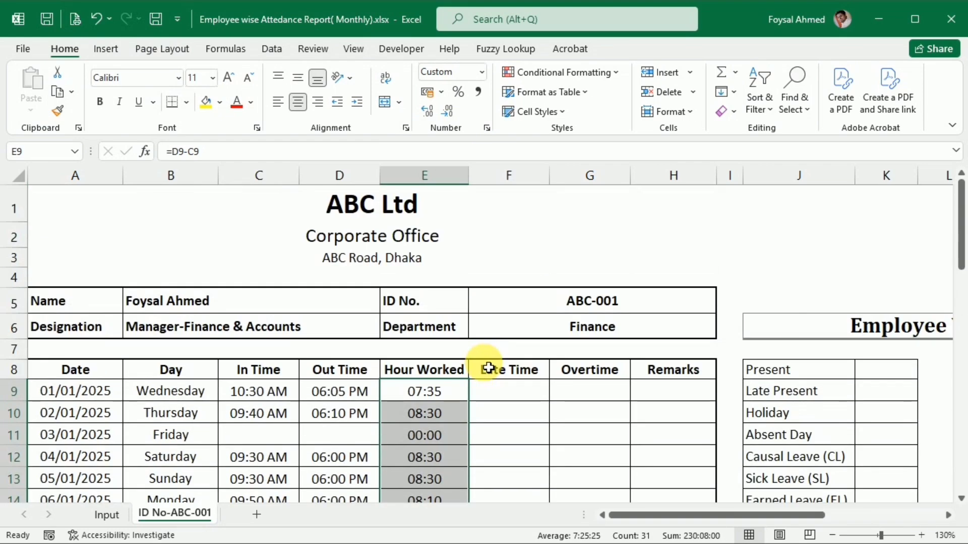
In the first Late Time cell F9, begin an IF formula with the test C9>TIME(9,45,0) on the in time.
{"action": "left_click", "coordinate": [512, 396]}
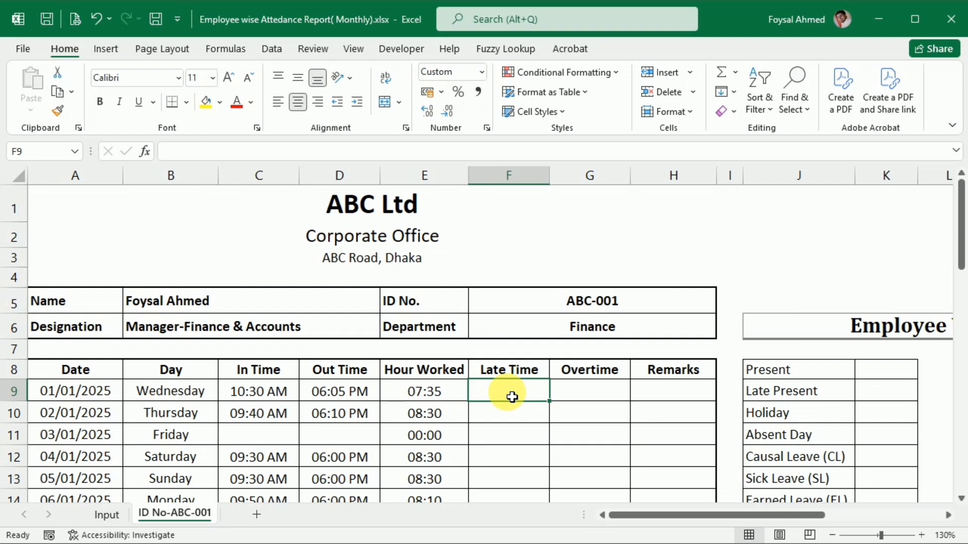
{"action": "scroll", "coordinate": [512, 397], "scroll_direction": "down", "scroll_amount": 1}
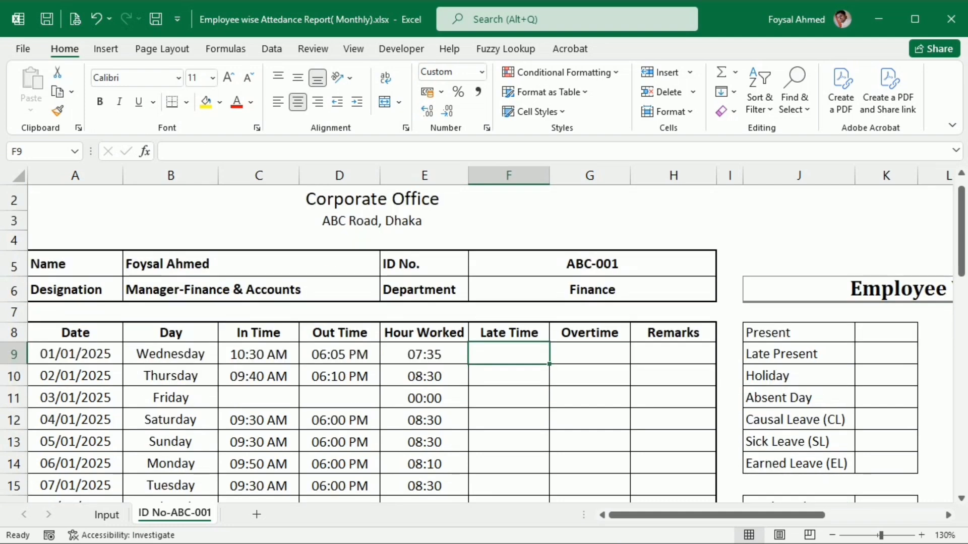
{"action": "type", "text": "=if"}
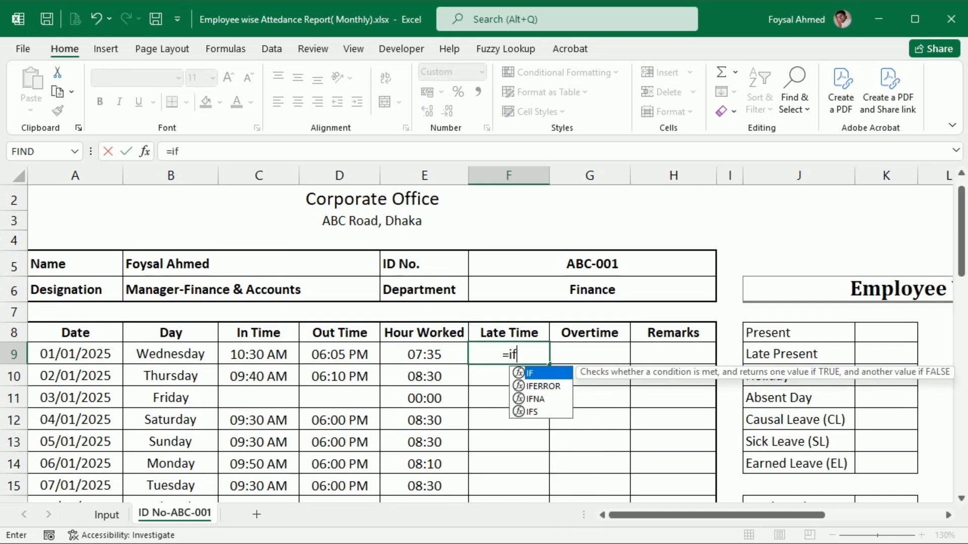
{"action": "key", "text": "Tab"}
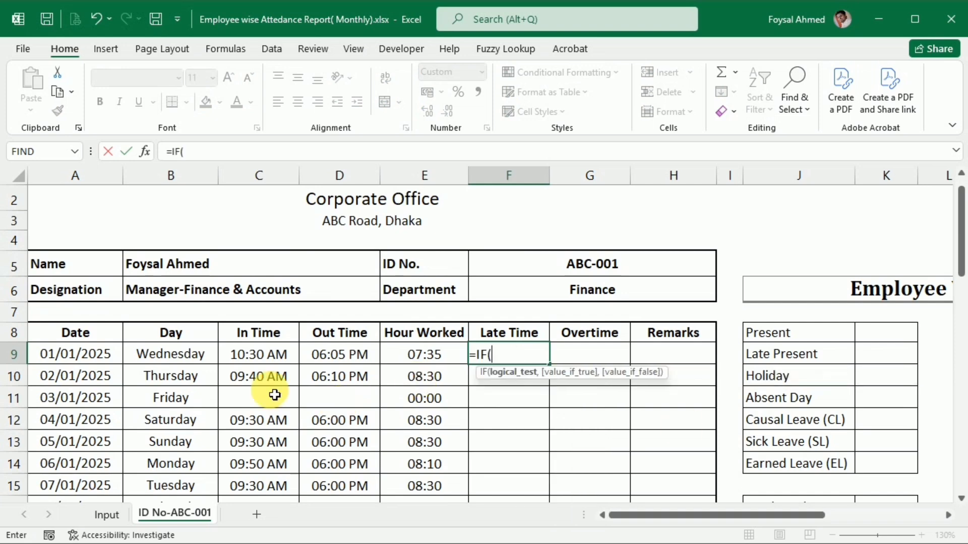
{"action": "left_click", "coordinate": [255, 356]}
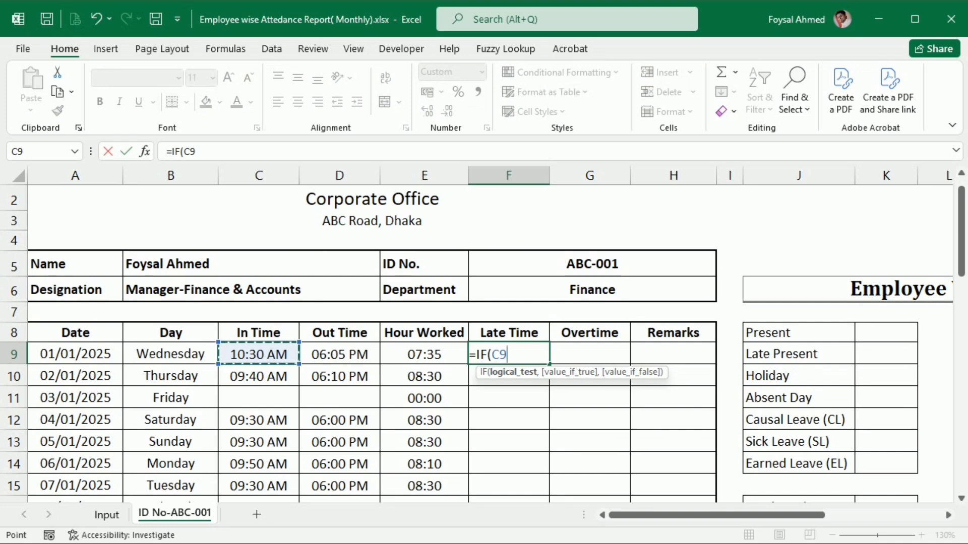
{"action": "type", "text": ">time"}
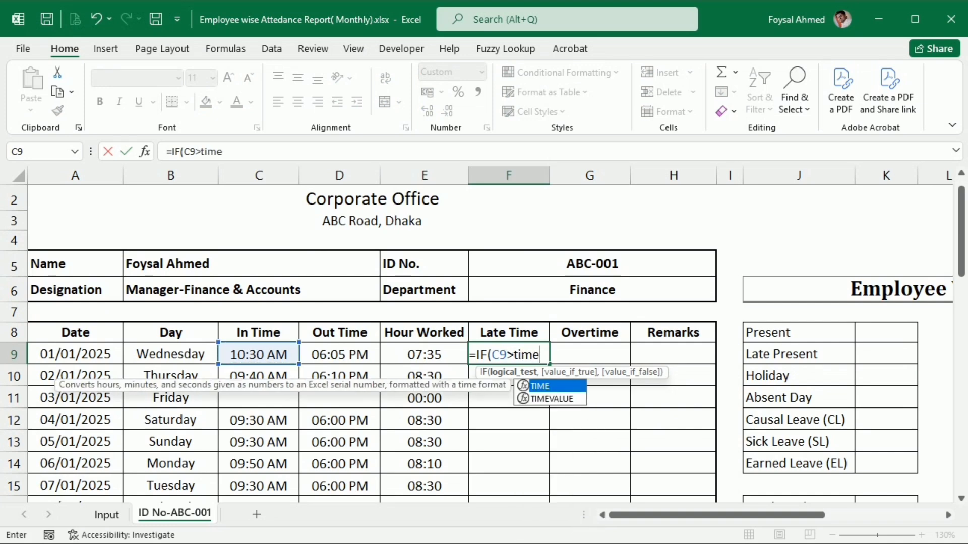
{"action": "key", "text": "Tab"}
{"action": "type", "text": "9,"}
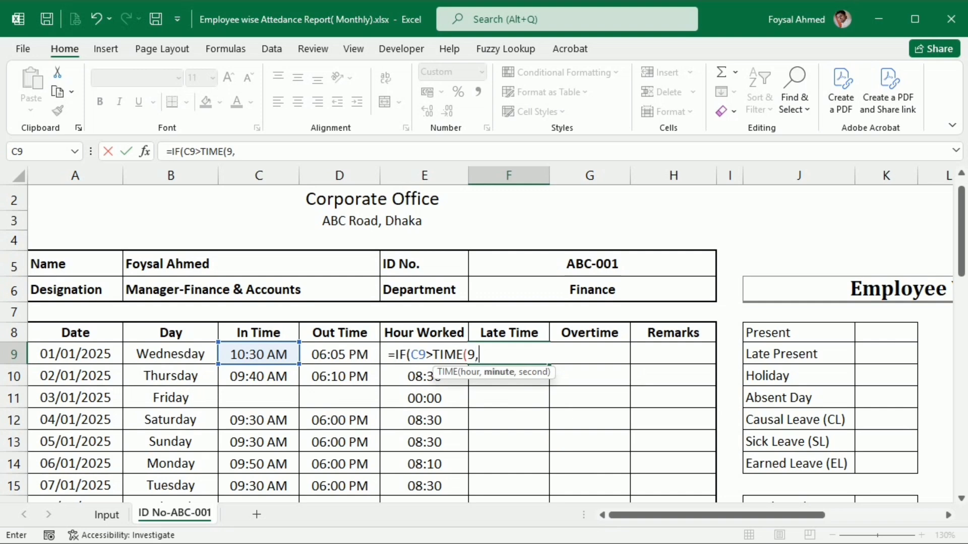
{"action": "type", "text": "45,"}
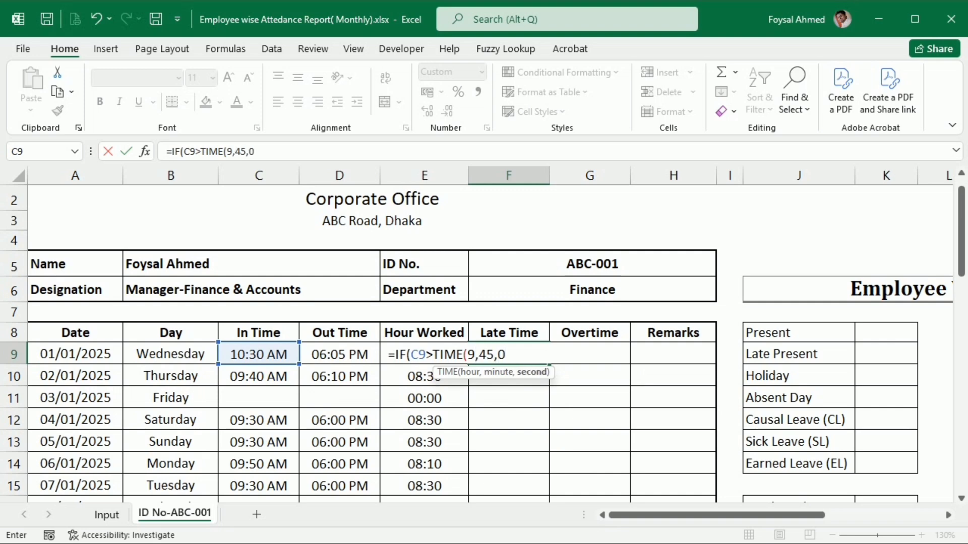
{"action": "type", "text": "0)"}
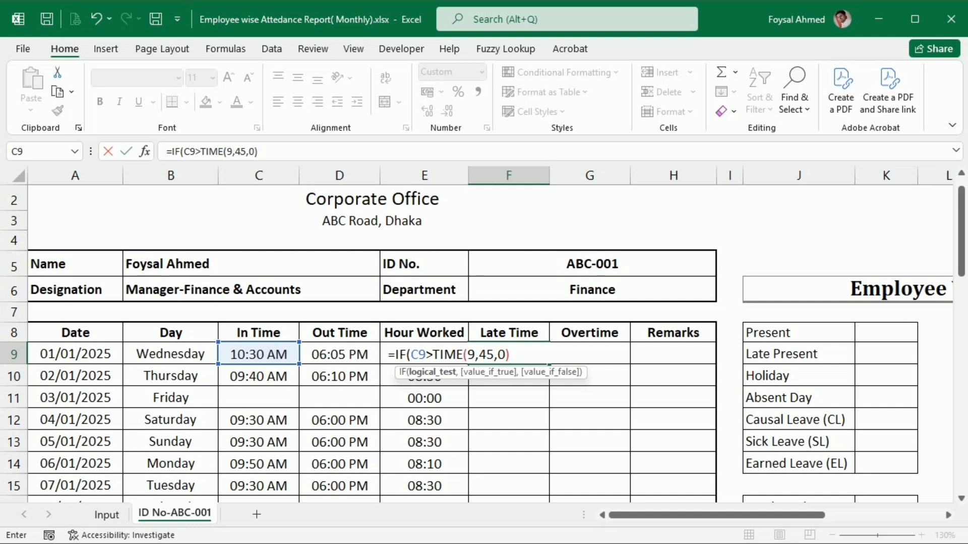
{"action": "type", "text": ","}
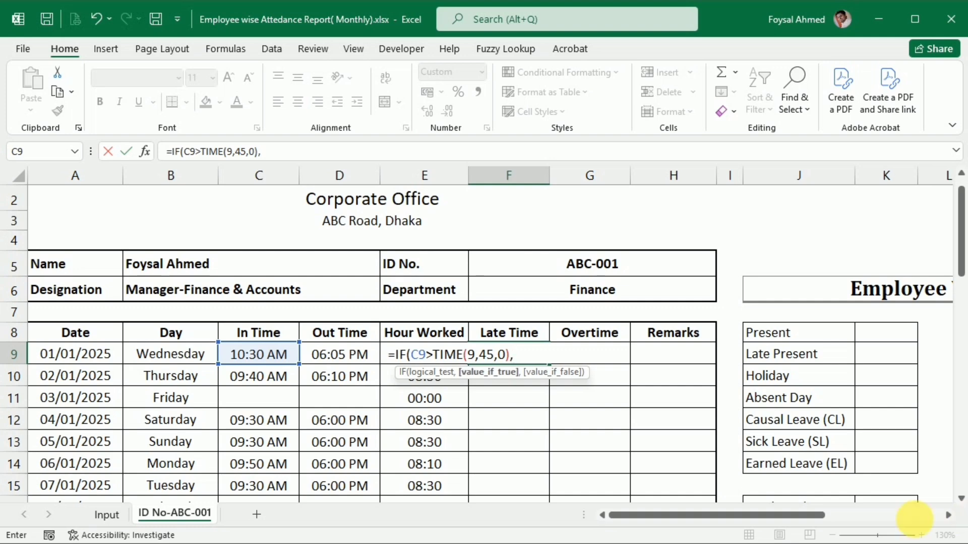
Add C9-TIME(9,45,0) as the value-if-true of the F9 formula by reusing the test with a minus sign.
{"action": "left_click_drag", "start_coordinate": [410, 355], "coordinate": [511, 357]}
{"action": "key", "text": "ctrl+c"}
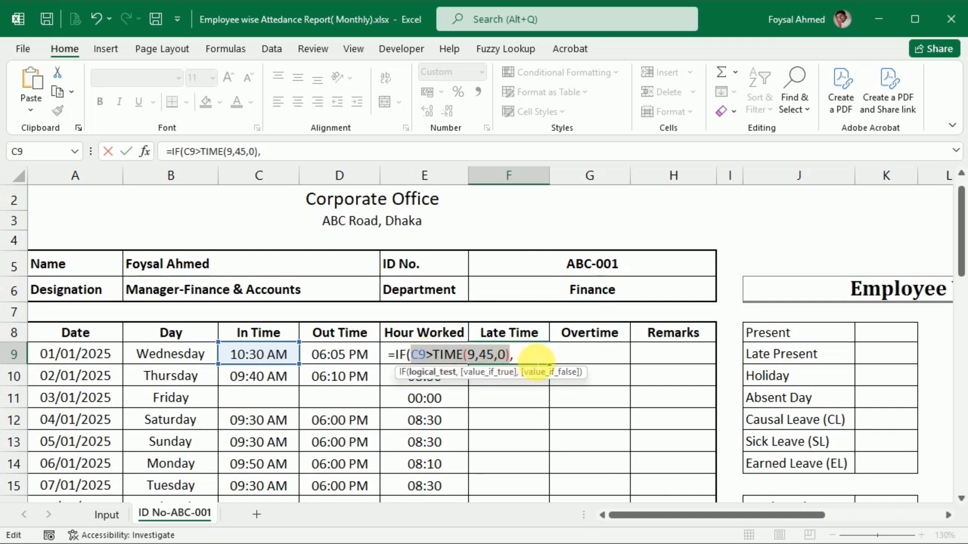
{"action": "left_click", "coordinate": [521, 356]}
{"action": "key", "text": "ctrl+v"}
{"action": "type", "text": ")"}
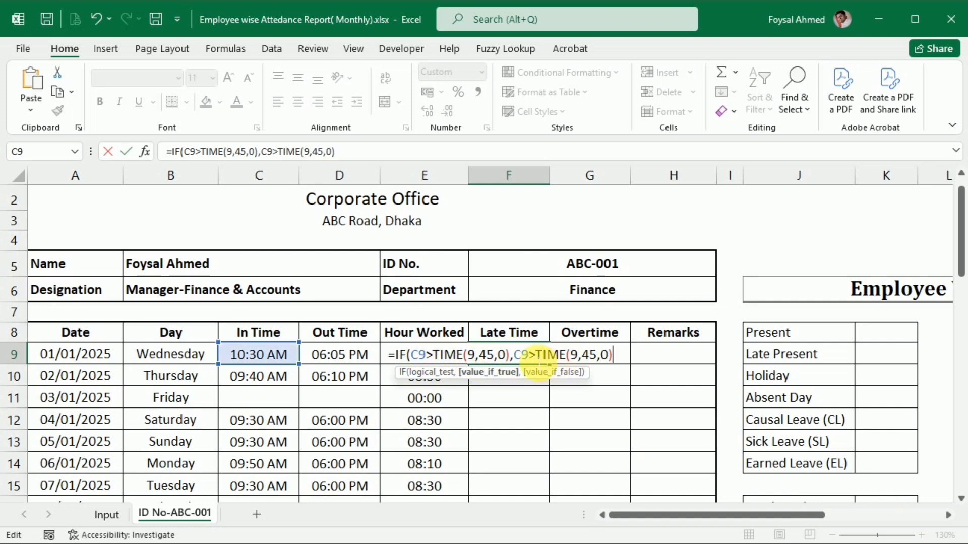
{"action": "left_click_drag", "start_coordinate": [535, 360], "coordinate": [546, 362]}
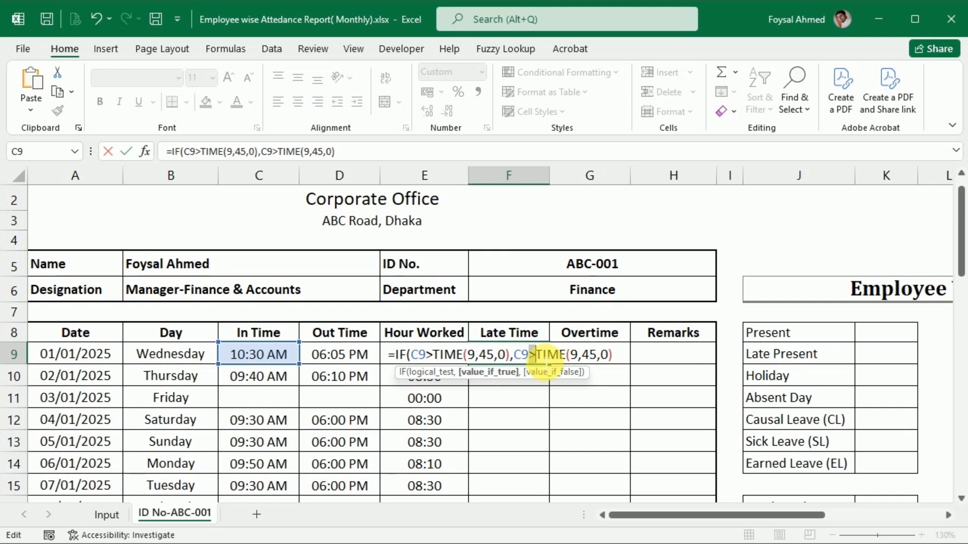
{"action": "type", "text": "-"}
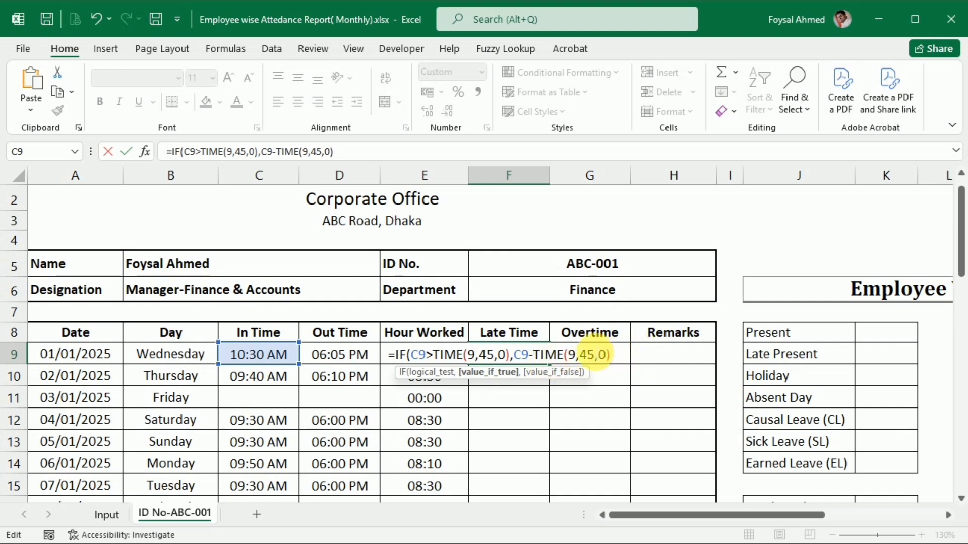
{"action": "left_click", "coordinate": [611, 355]}
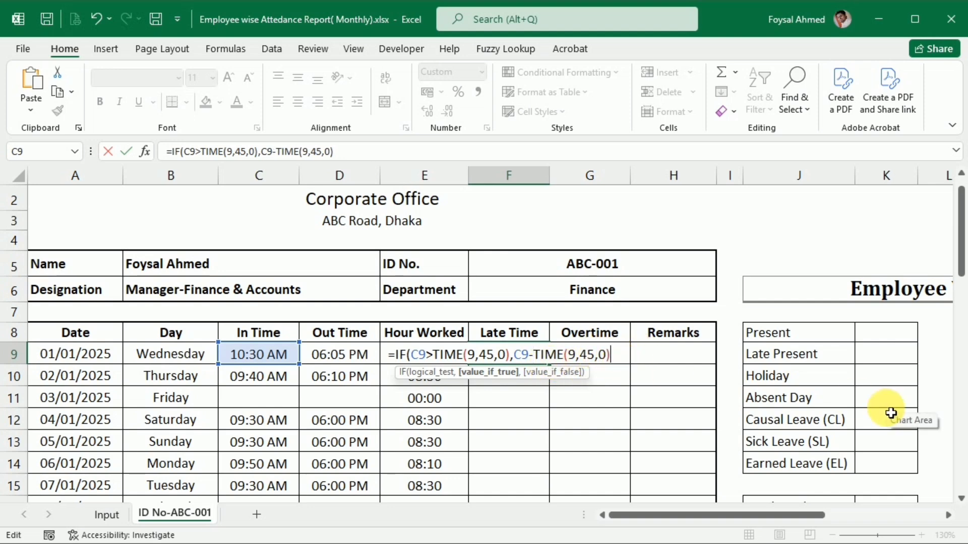
Complete the Late Time formula in F9 with an empty string "" as value-if-false and accept the missing closing bracket.
{"action": "type", "text": ","}
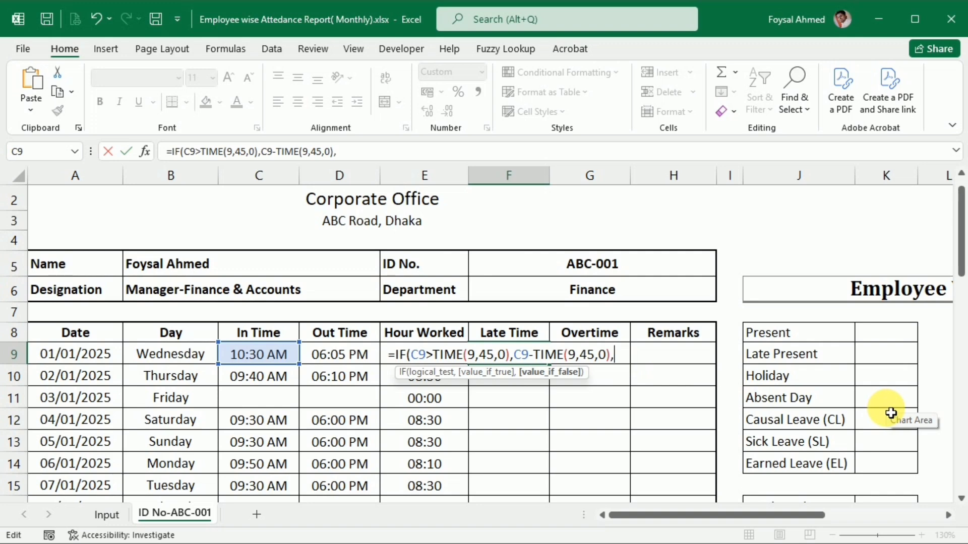
{"action": "type", "text": "\"\""}
{"action": "key", "text": "Return"}
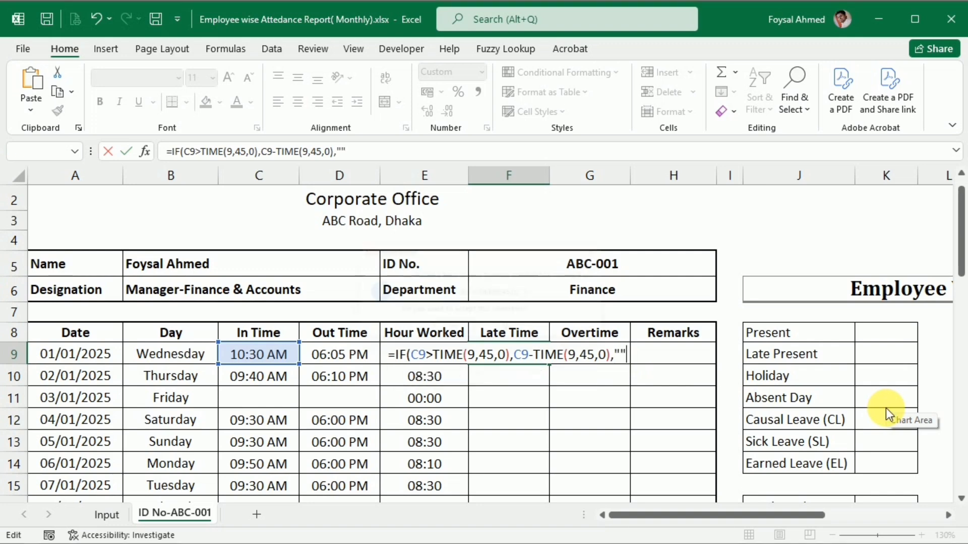
{"action": "key", "text": "Return"}
{"action": "key", "text": "Up"}
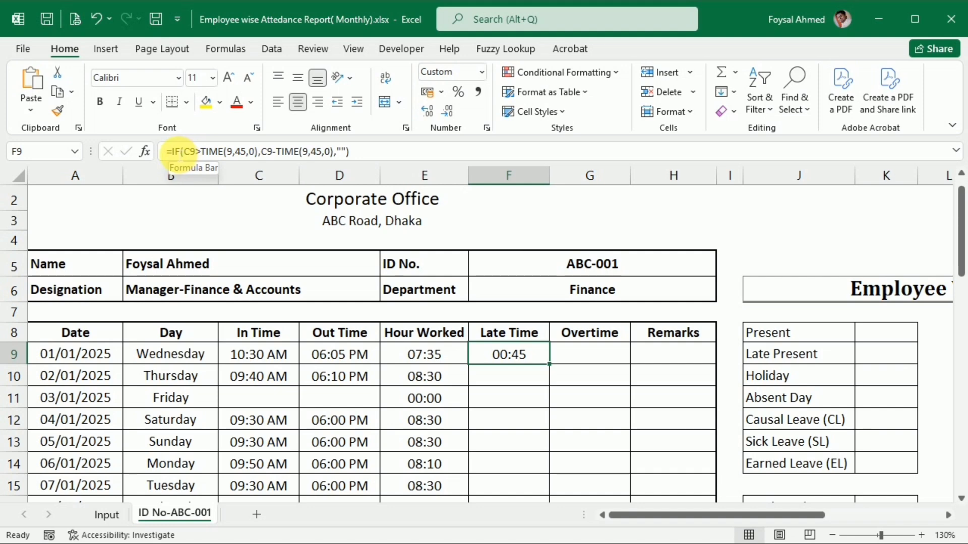
Fill the Late Time formula from F9 down through F39.
{"action": "double_click", "coordinate": [550, 364]}
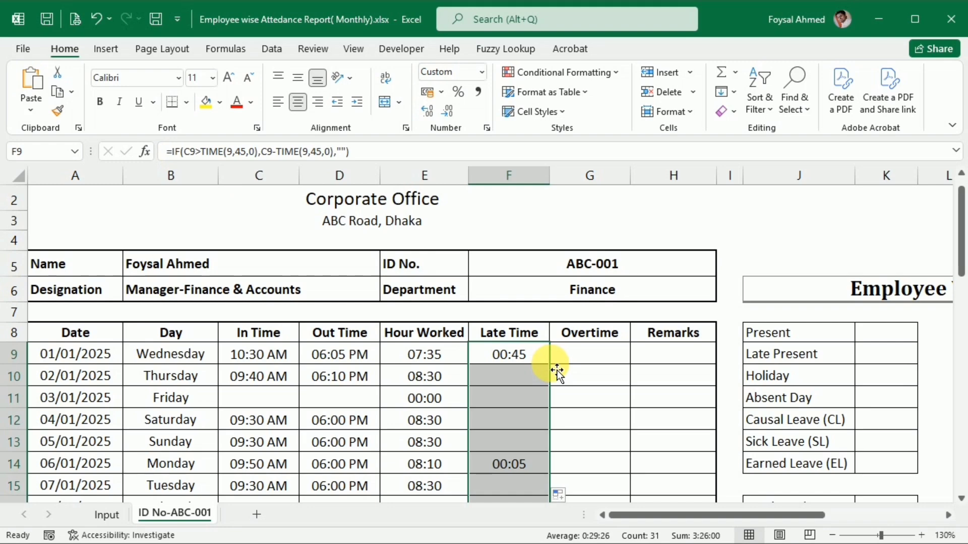
{"action": "scroll", "coordinate": [531, 412], "scroll_direction": "down", "scroll_amount": 6}
{"action": "scroll", "coordinate": [530, 412], "scroll_direction": "down", "scroll_amount": 2}
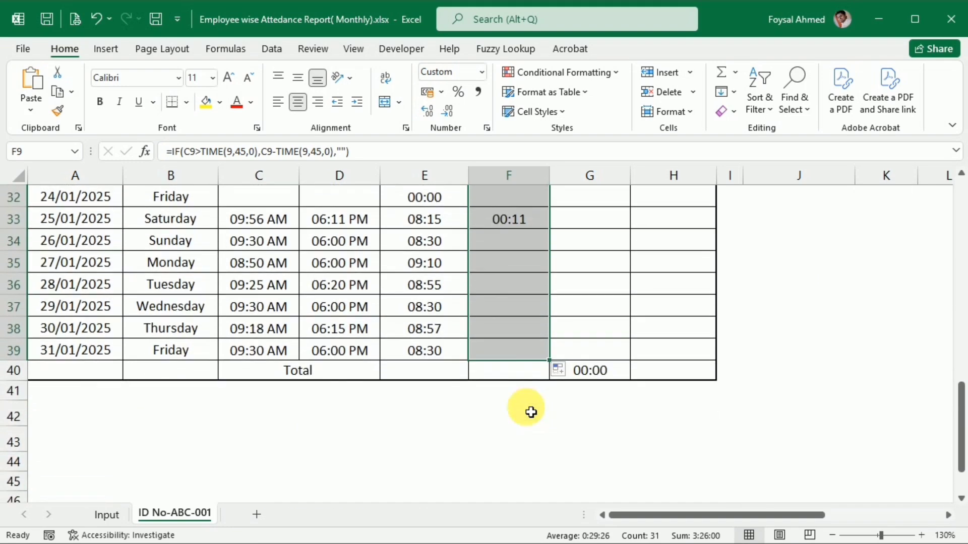
Copy the Overtime total formula from G40 into F40 to total the Late Time column.
{"action": "left_click", "coordinate": [579, 375]}
{"action": "key", "text": "ctrl+c"}
{"action": "left_click", "coordinate": [530, 377]}
{"action": "key", "text": "ctrl+v"}
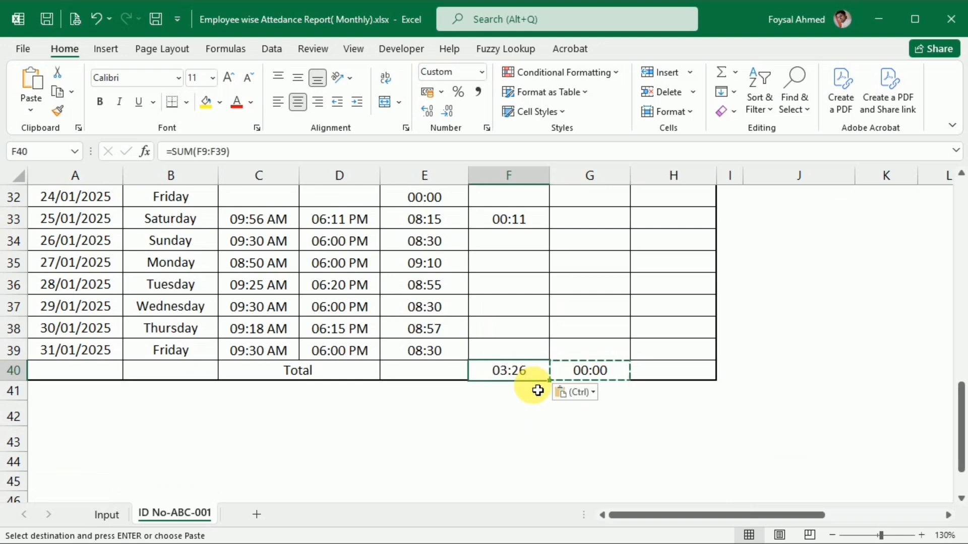
In the first Overtime cell G9, begin an IF formula with the test E9>TIME(8,0,0) on the hours worked.
{"action": "scroll", "coordinate": [538, 422], "scroll_direction": "up", "scroll_amount": 10}
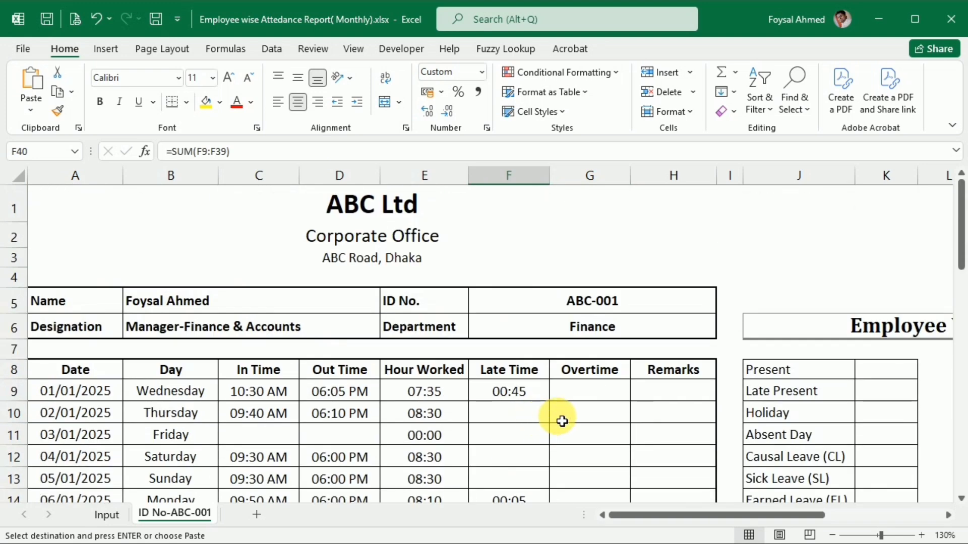
{"action": "left_click", "coordinate": [584, 394]}
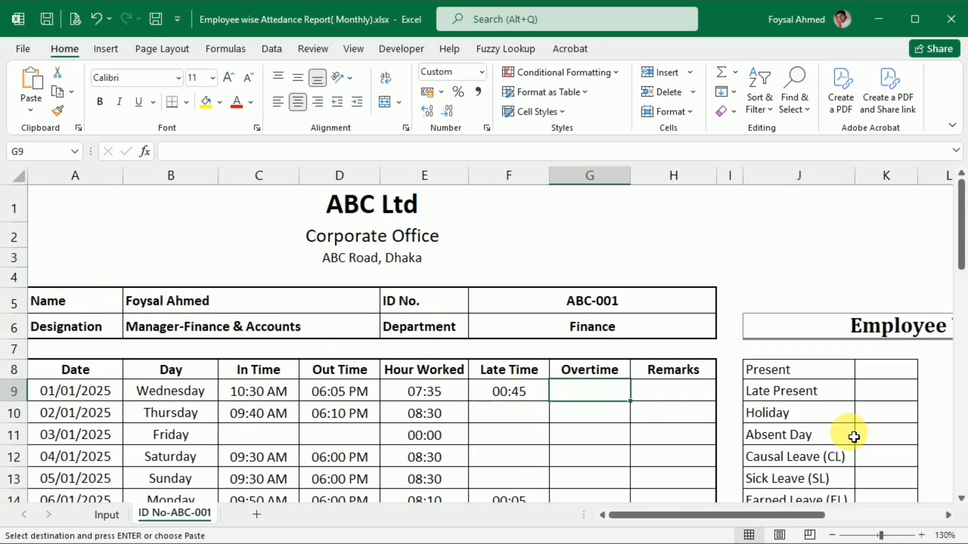
{"action": "type", "text": "=IF("}
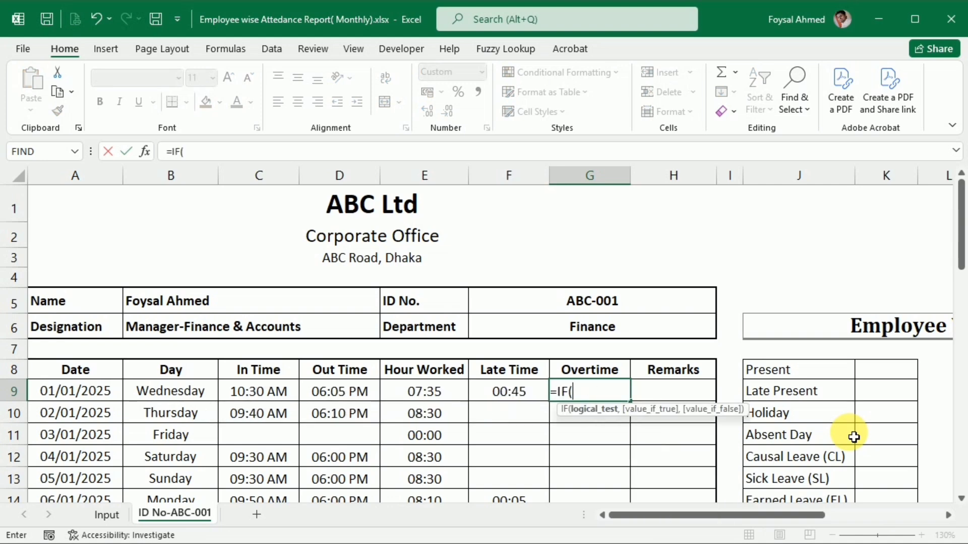
{"action": "left_click", "coordinate": [421, 394]}
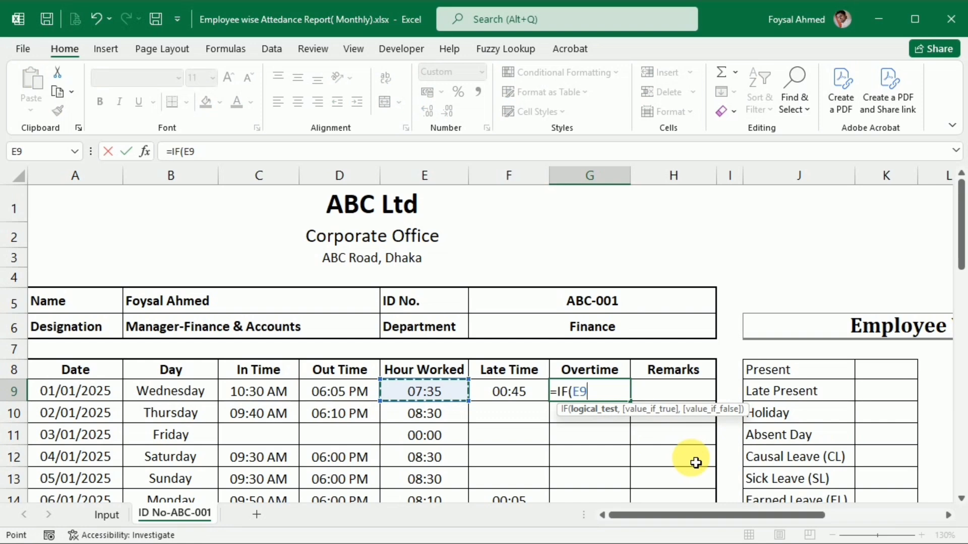
{"action": "type", "text": ">"}
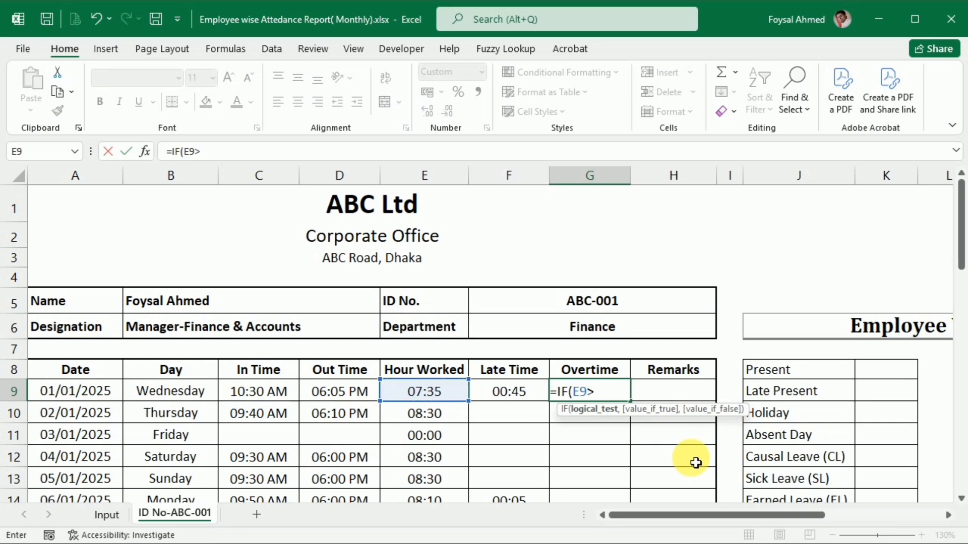
{"action": "type", "text": "time"}
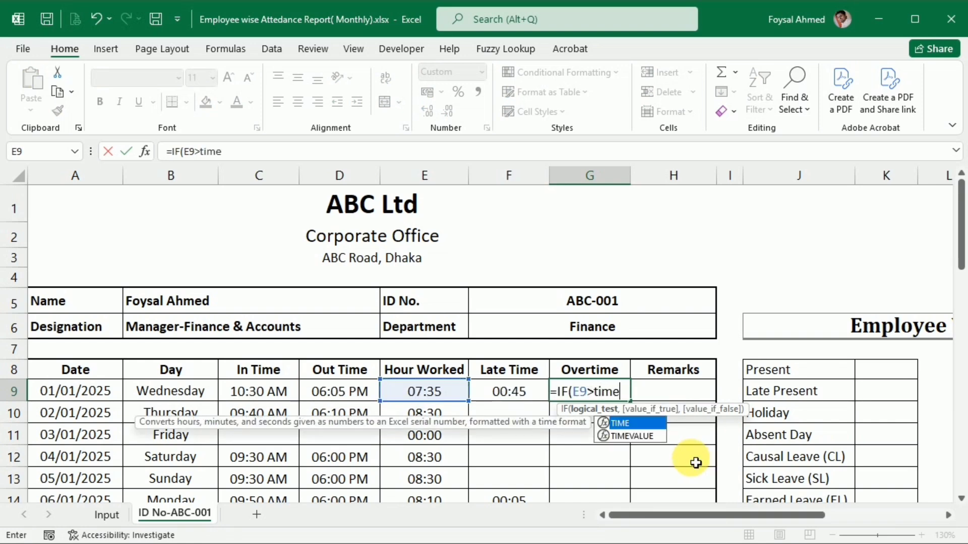
{"action": "key", "text": "Tab"}
{"action": "type", "text": "8"}
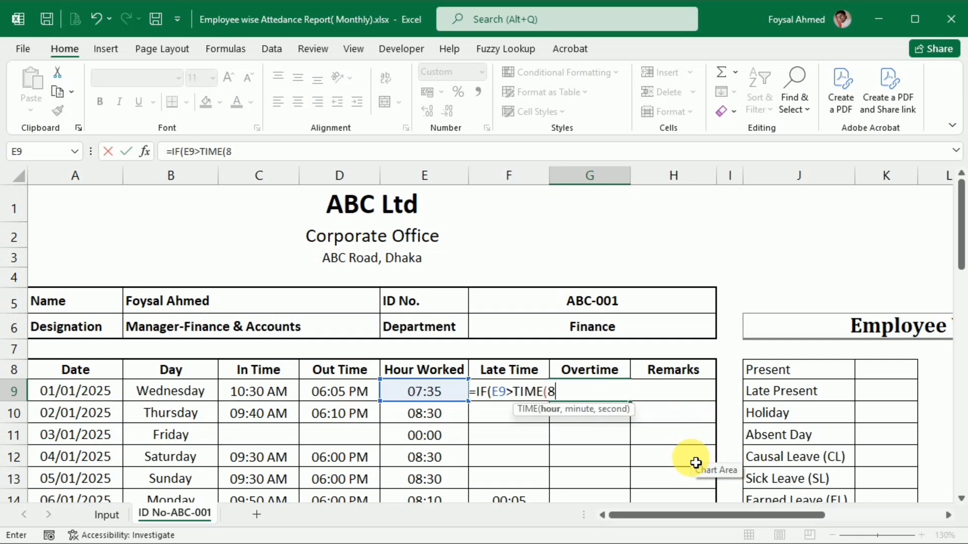
{"action": "type", "text": ",0,0,"}
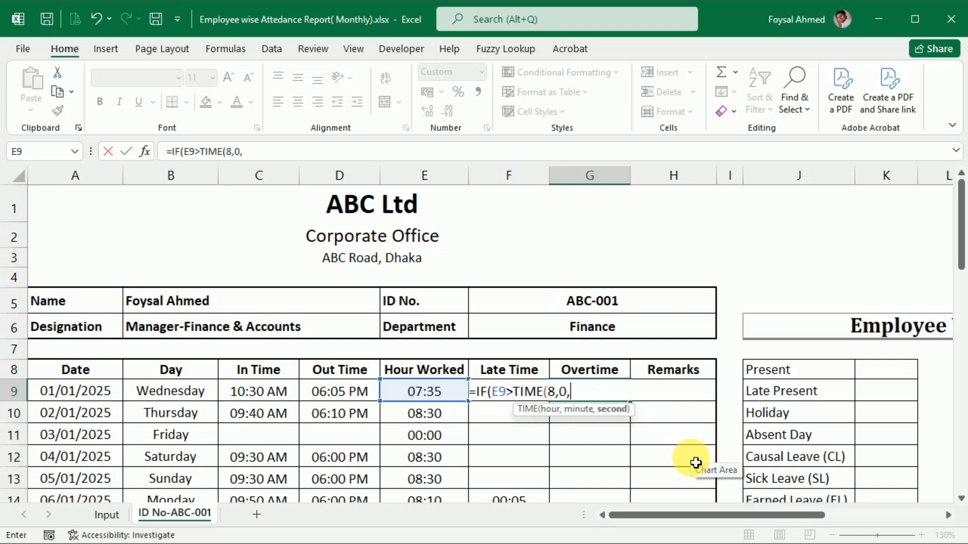
{"action": "type", "text": ")"}
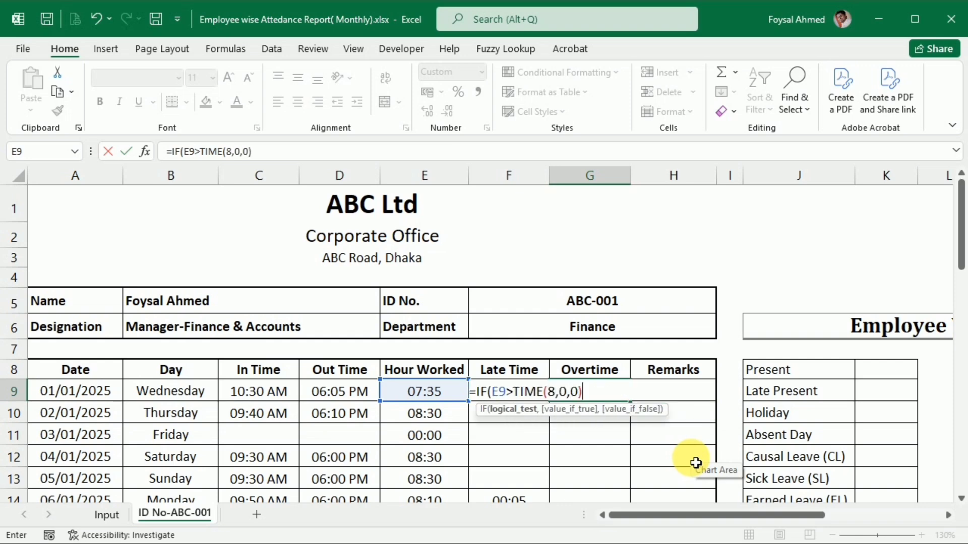
{"action": "type", "text": ","}
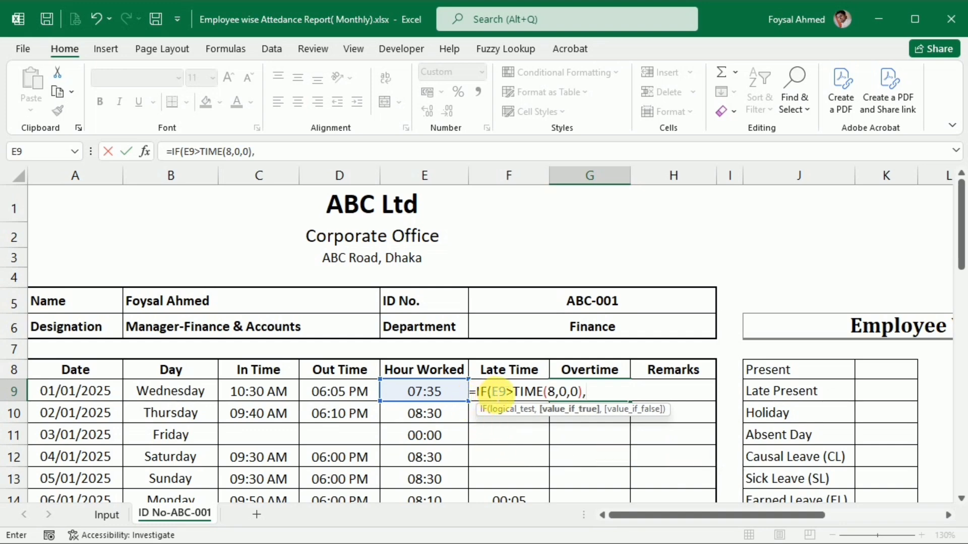
Add E9-TIME(8,0,0) as the value-if-true of the G9 formula by reusing the test with a minus sign.
{"action": "left_click_drag", "start_coordinate": [493, 393], "coordinate": [603, 395]}
{"action": "key", "text": "ctrl+c"}
{"action": "left_click", "coordinate": [602, 395]}
{"action": "key", "text": "ctrl+v"}
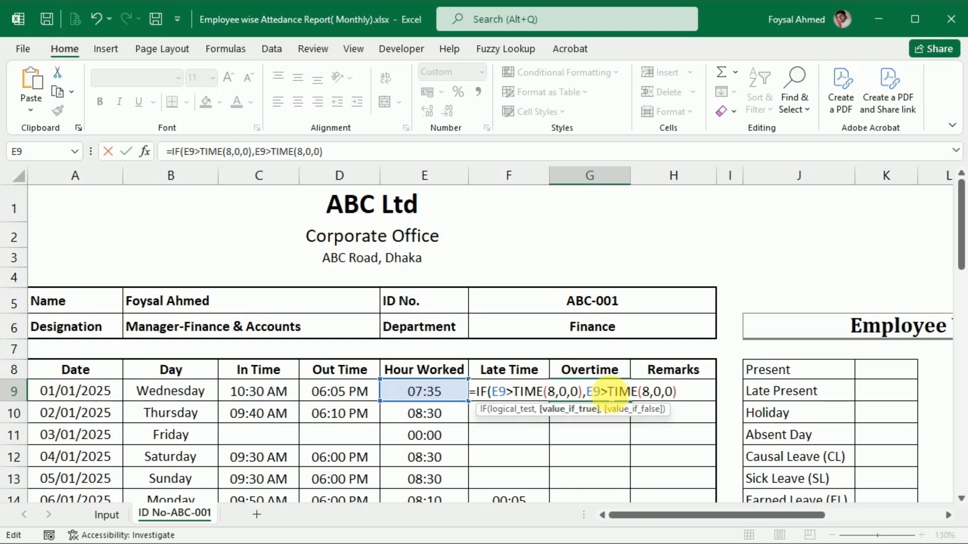
{"action": "left_click", "coordinate": [608, 392]}
{"action": "key", "text": "BackSpace"}
{"action": "type", "text": "-"}
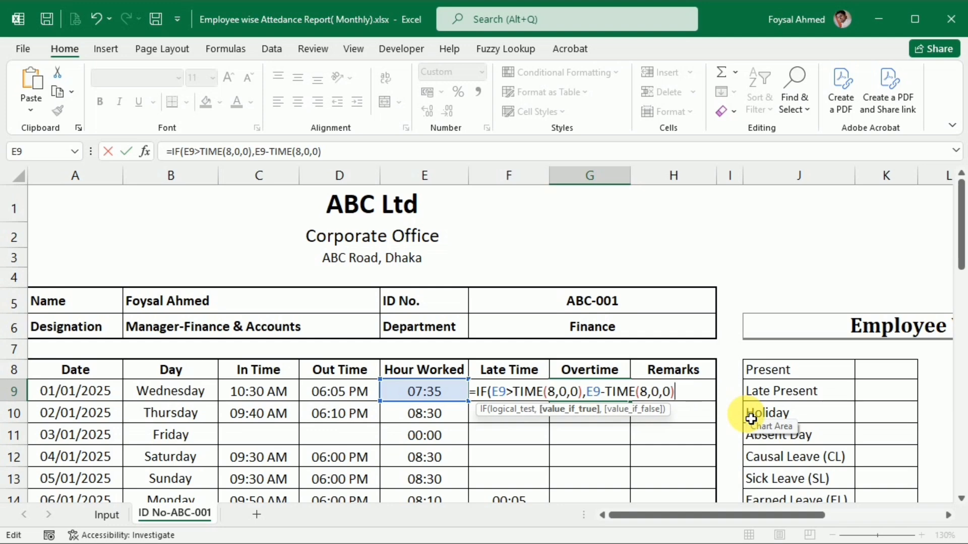
{"action": "type", "text": ",\"\""}
Complete the Overtime formula in G9 with an empty string "" as value-if-false, accept the bracket correction and reselect the cell.
{"action": "key", "text": "Return"}
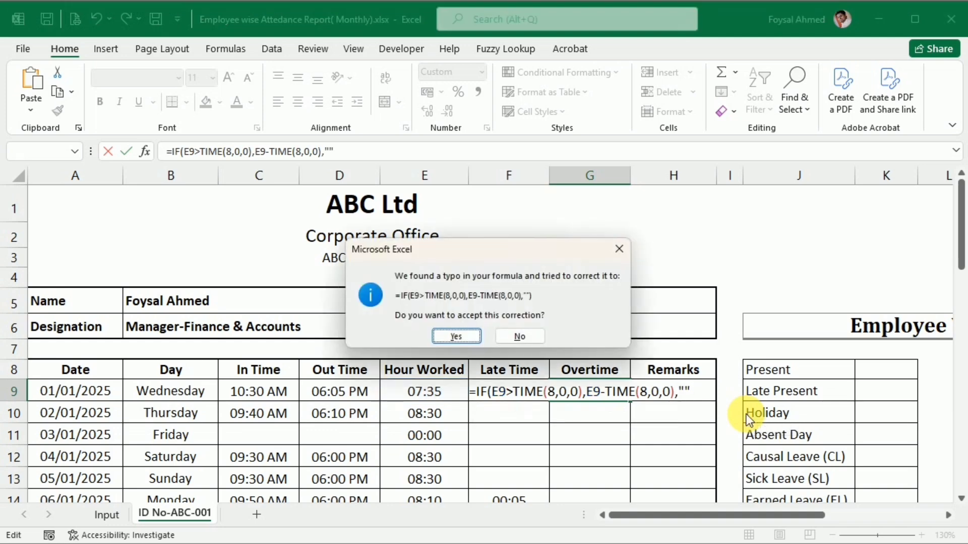
{"action": "key", "text": "Return"}
{"action": "left_click", "coordinate": [577, 394]}
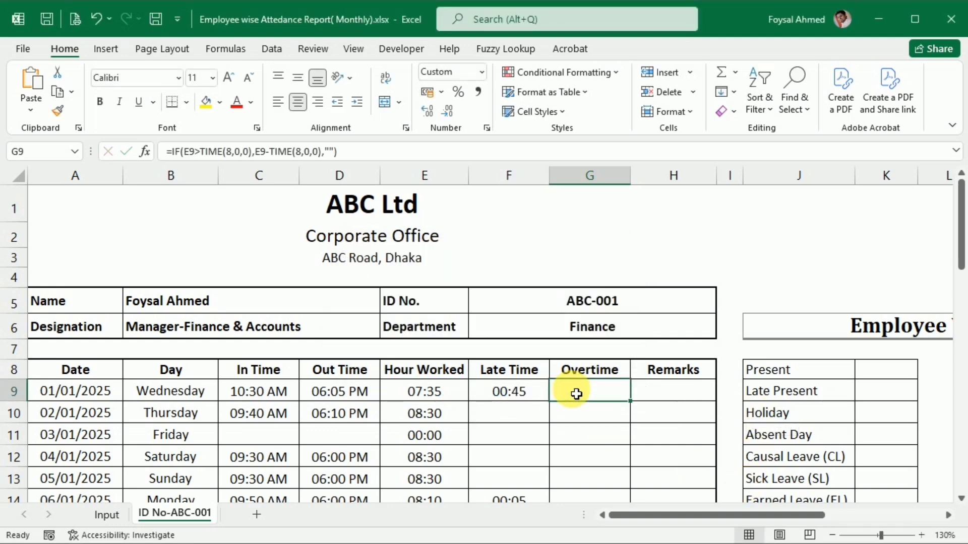
Fill the Overtime formula from G9 down through G39 and check the SUM range of the Overtime total in G40.
{"action": "double_click", "coordinate": [634, 407]}
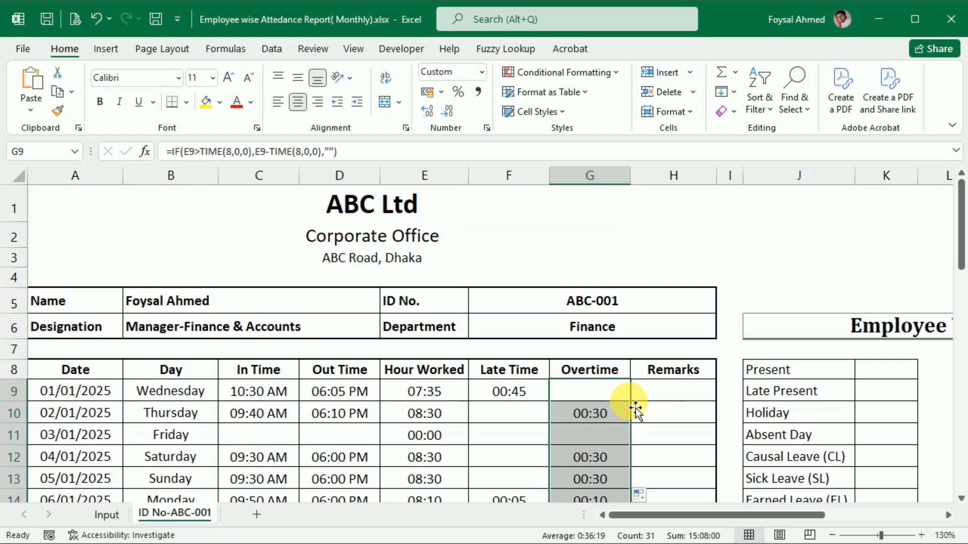
{"action": "scroll", "coordinate": [635, 408], "scroll_direction": "down", "scroll_amount": 8}
{"action": "scroll", "coordinate": [635, 407], "scroll_direction": "down", "scroll_amount": 4}
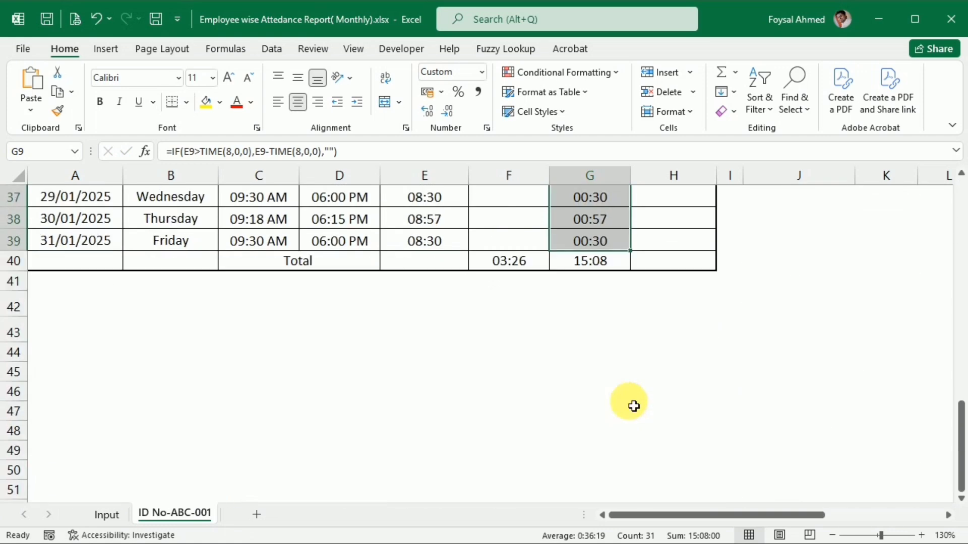
{"action": "double_click", "coordinate": [590, 260]}
{"action": "scroll", "coordinate": [604, 388], "scroll_direction": "up", "scroll_amount": 7}
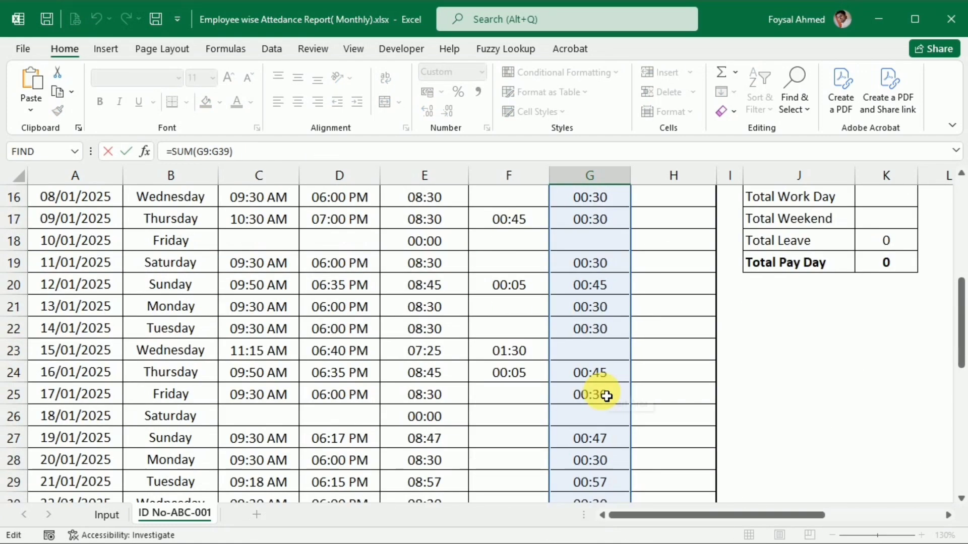
{"action": "scroll", "coordinate": [606, 396], "scroll_direction": "up", "scroll_amount": 4}
{"action": "key", "text": "Return"}
{"action": "scroll", "coordinate": [607, 396], "scroll_direction": "up", "scroll_amount": 7}
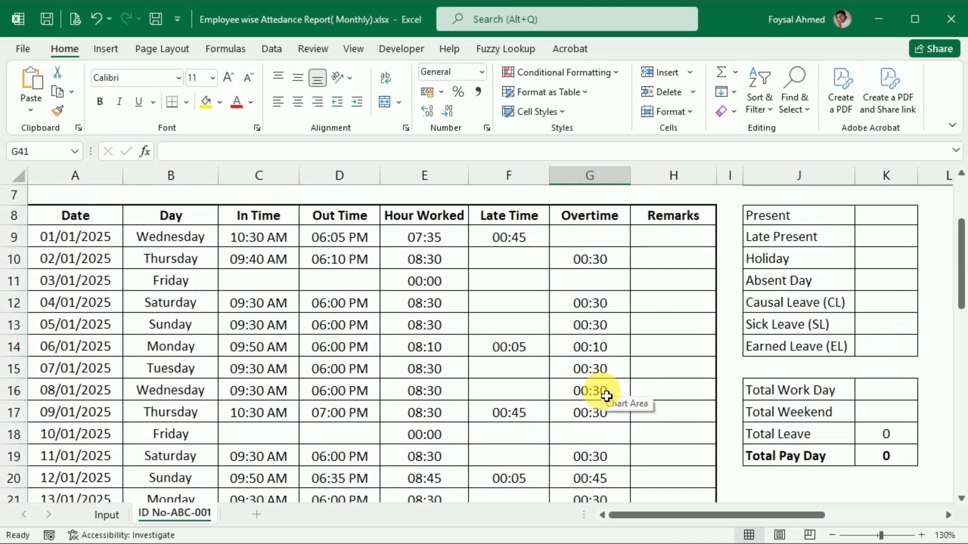
{"action": "scroll", "coordinate": [606, 396], "scroll_direction": "up", "scroll_amount": 2}
In the first Remarks cell H9, begin an IF formula with the late time F9 as its first argument.
{"action": "left_click", "coordinate": [680, 392]}
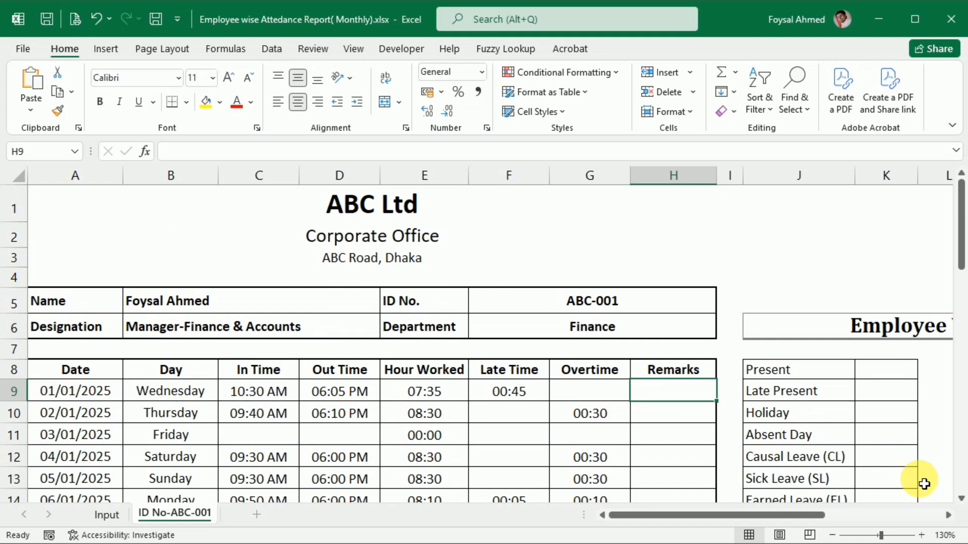
{"action": "type", "text": "="}
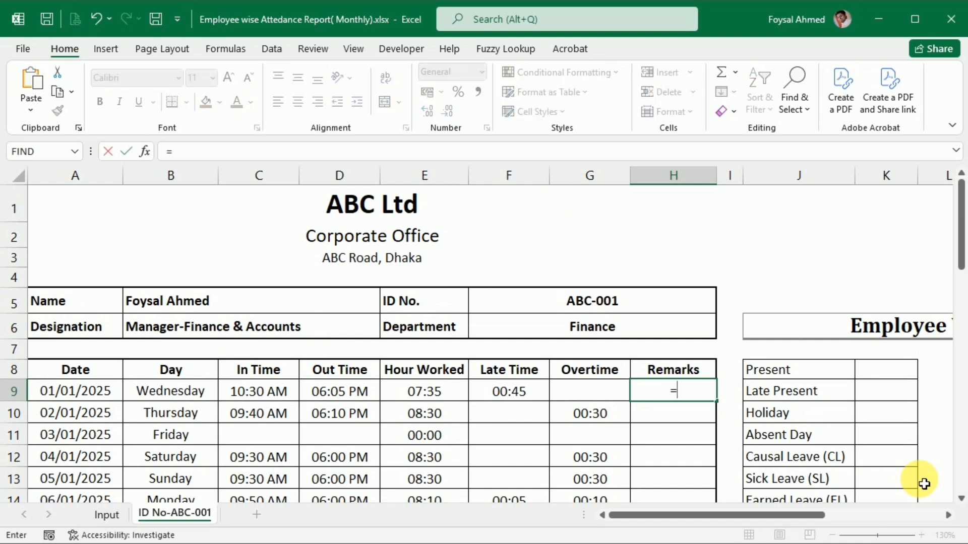
{"action": "type", "text": "if"}
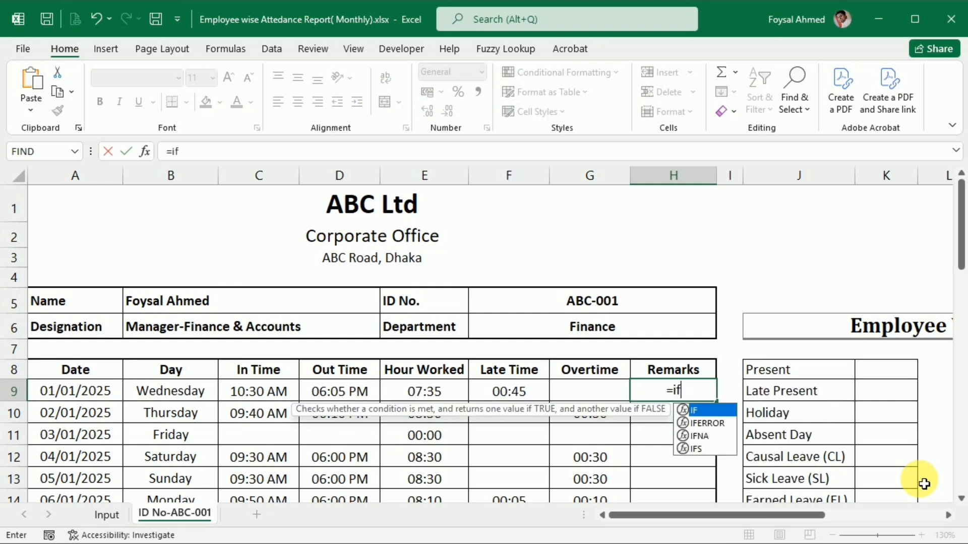
{"action": "key", "text": "Tab"}
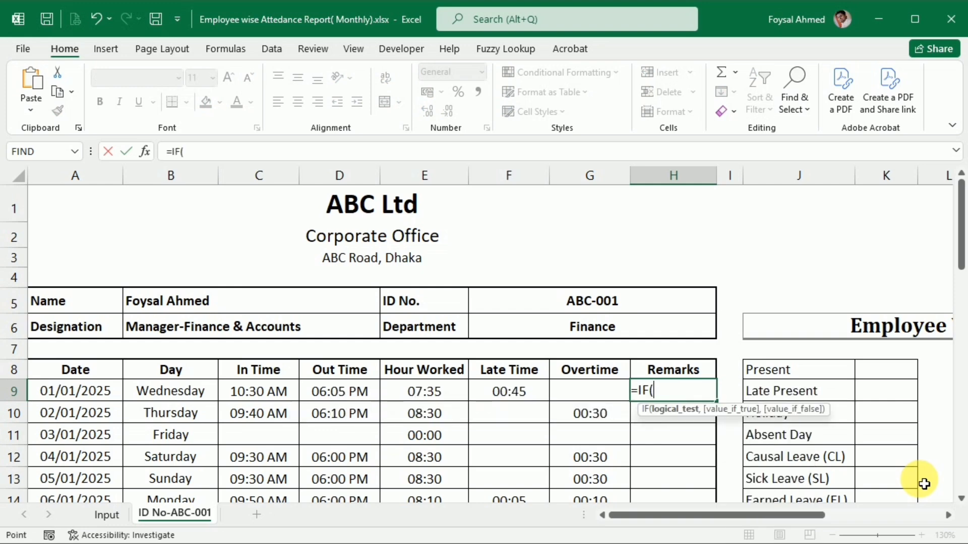
{"action": "key", "text": "Left"}
{"action": "key", "text": "Left"}
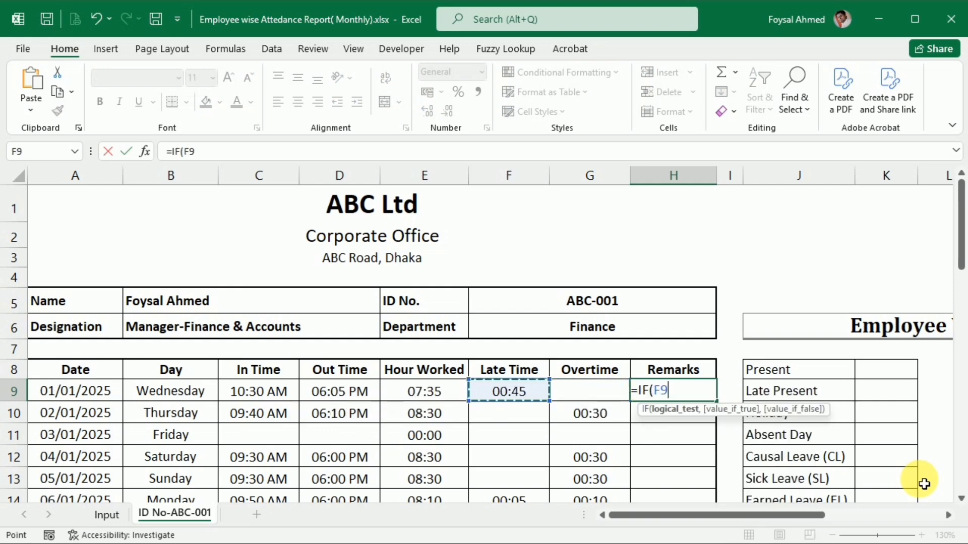
{"action": "type", "text": ","}
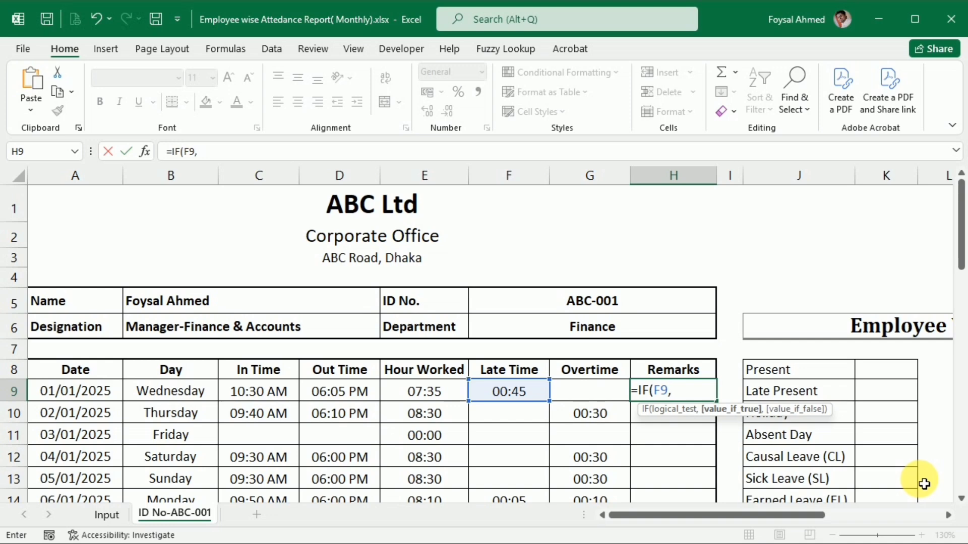
{"action": "type", "text": "\"\",\"\""}
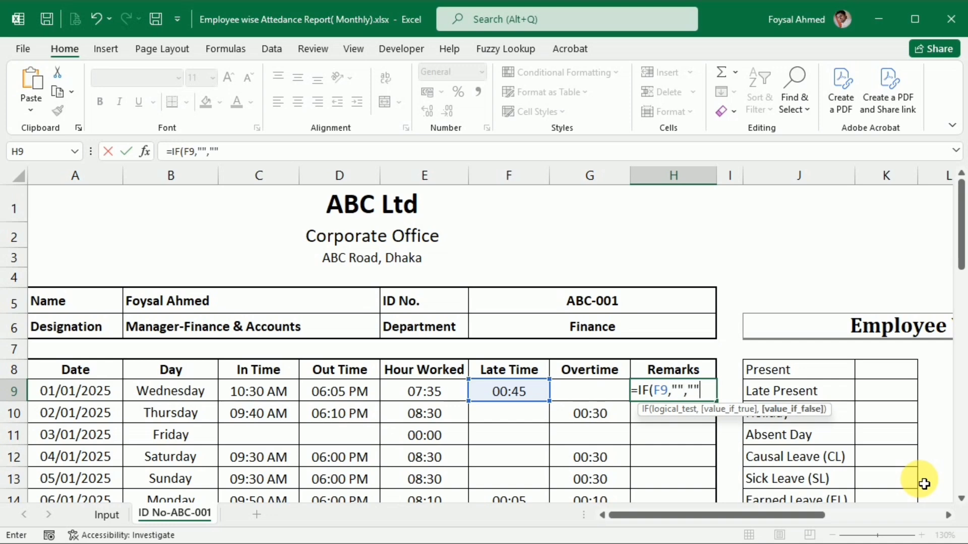
{"action": "type", "text": ",\"Late"}
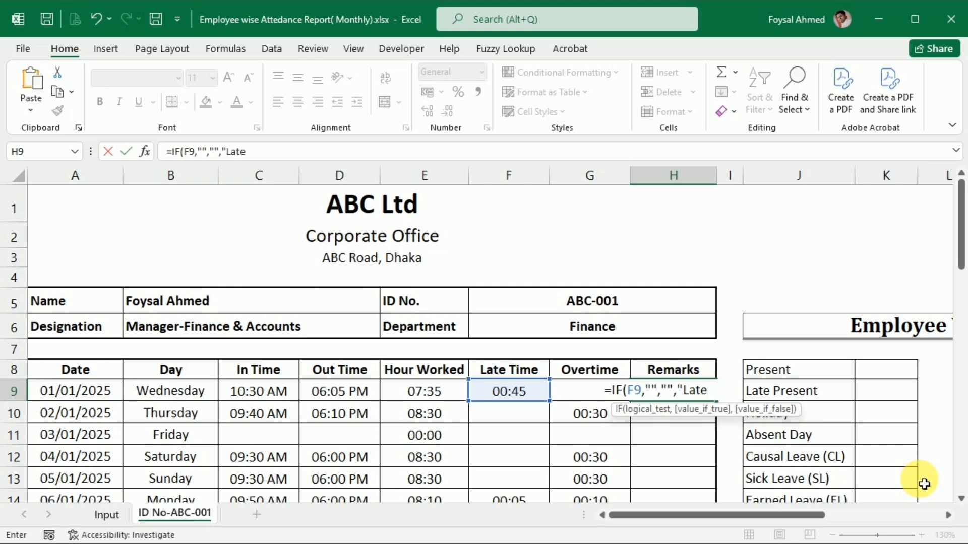
{"action": "type", "text": "\""}
Add the arguments "", "" and "Late" to the H9 formula and try to enter it.
{"action": "key", "text": "Return"}
{"action": "key", "text": "Return"}
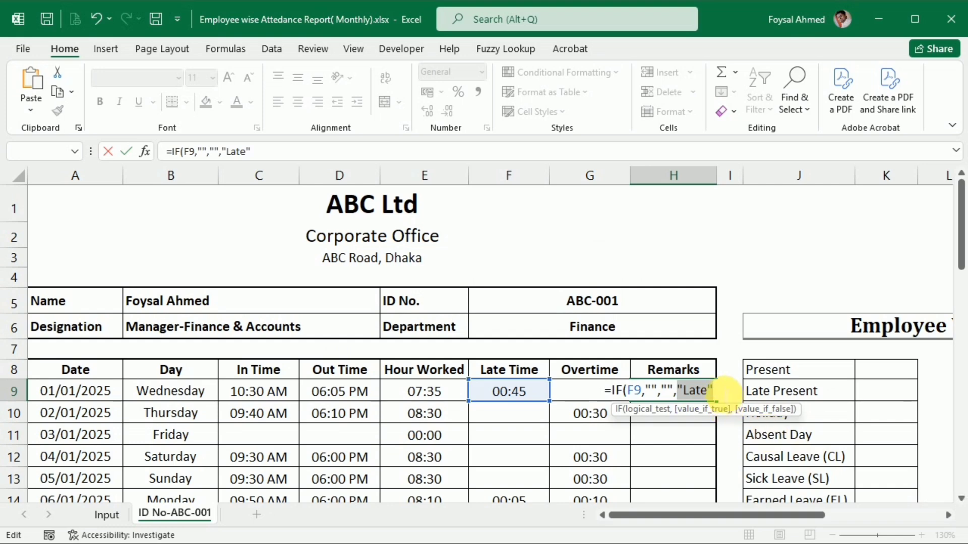
Add a closing bracket after "Late" in the H9 formula and try to enter it again.
{"action": "left_click", "coordinate": [713, 391]}
{"action": "type", "text": ")"}
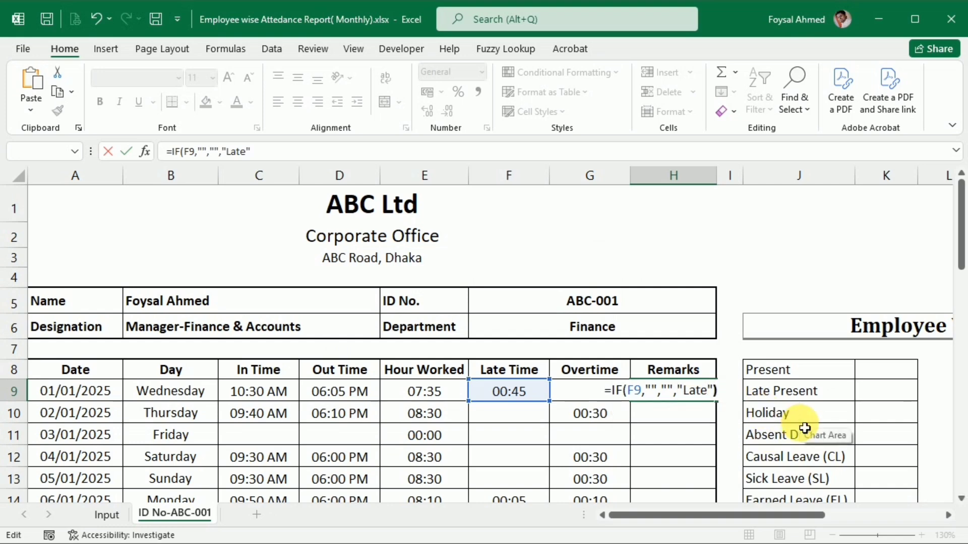
{"action": "key", "text": "Return"}
{"action": "key", "text": "Return"}
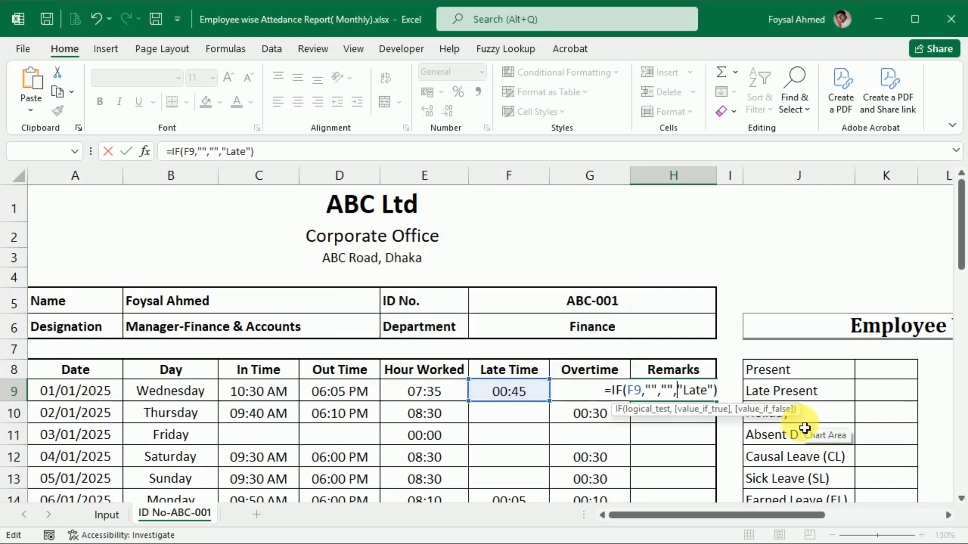
Replace the comma after F9 with an equals sign so H9 reads =IF(F9="","","Late"), and enter the formula.
{"action": "key", "text": "Left"}
{"action": "key", "text": "Left"}
{"action": "key", "text": "Left"}
{"action": "key", "text": "Left"}
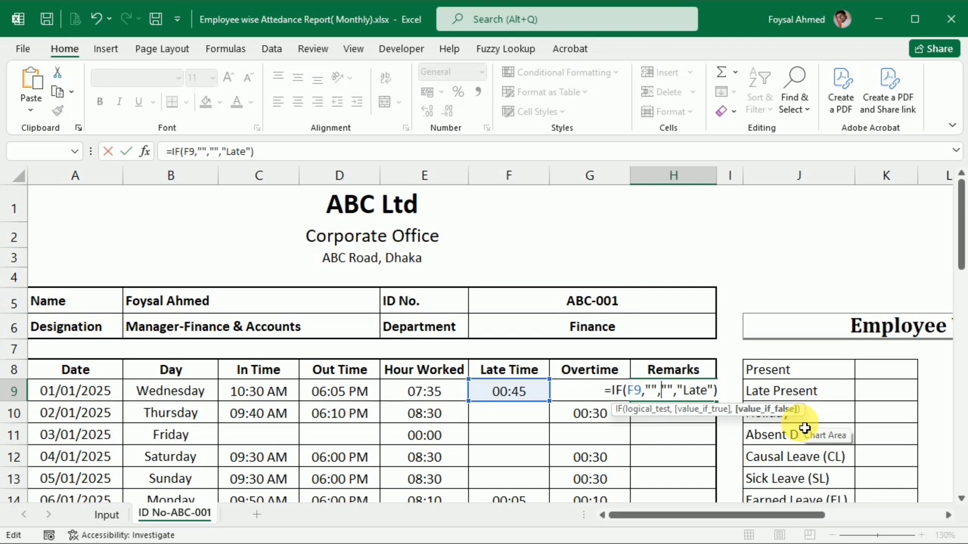
{"action": "key", "text": "Left"}
{"action": "key", "text": "Left"}
{"action": "key", "text": "Left"}
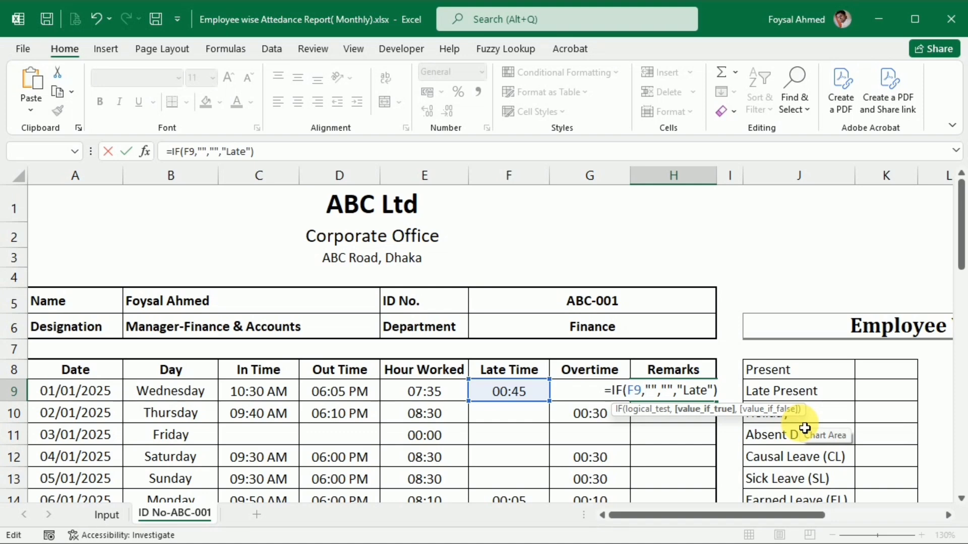
{"action": "key", "text": "BackSpace"}
{"action": "type", "text": "="}
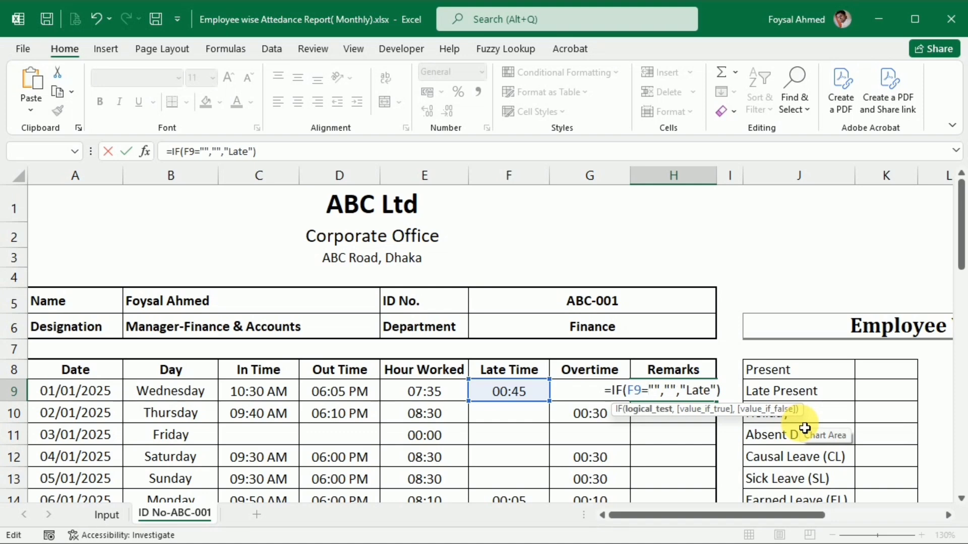
{"action": "key", "text": "Return"}
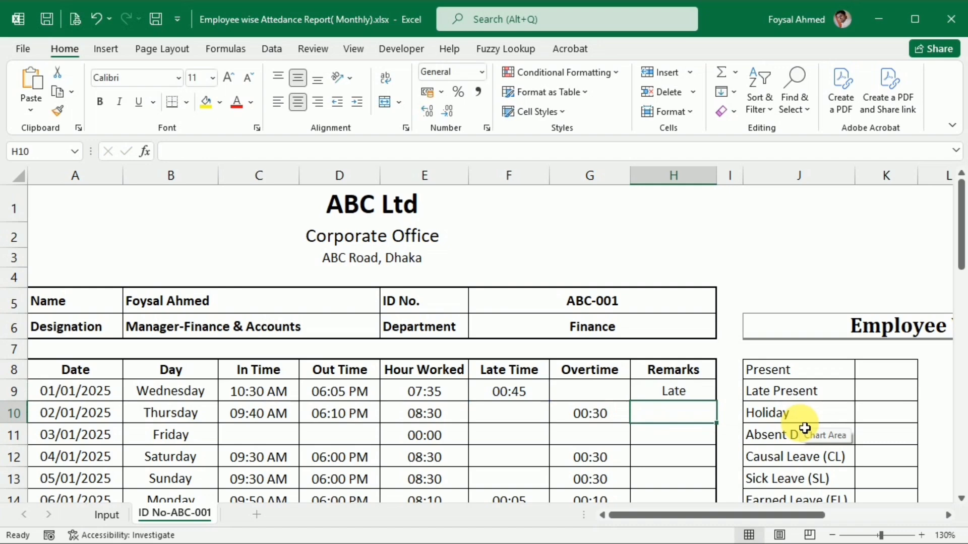
Fill the Remarks formula from H9 down through the last date row.
{"action": "left_click", "coordinate": [708, 395]}
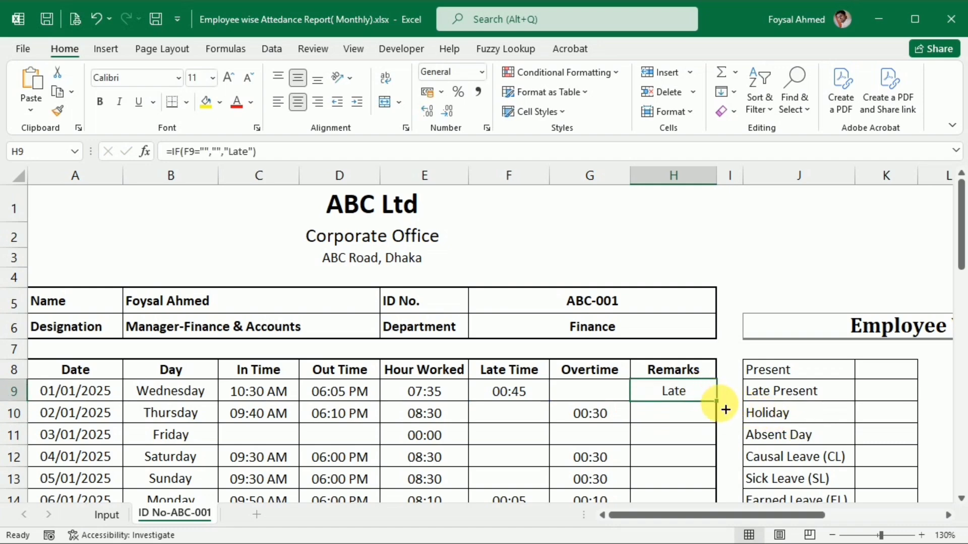
{"action": "double_click", "coordinate": [722, 405]}
{"action": "scroll", "coordinate": [722, 405], "scroll_direction": "down", "scroll_amount": 12}
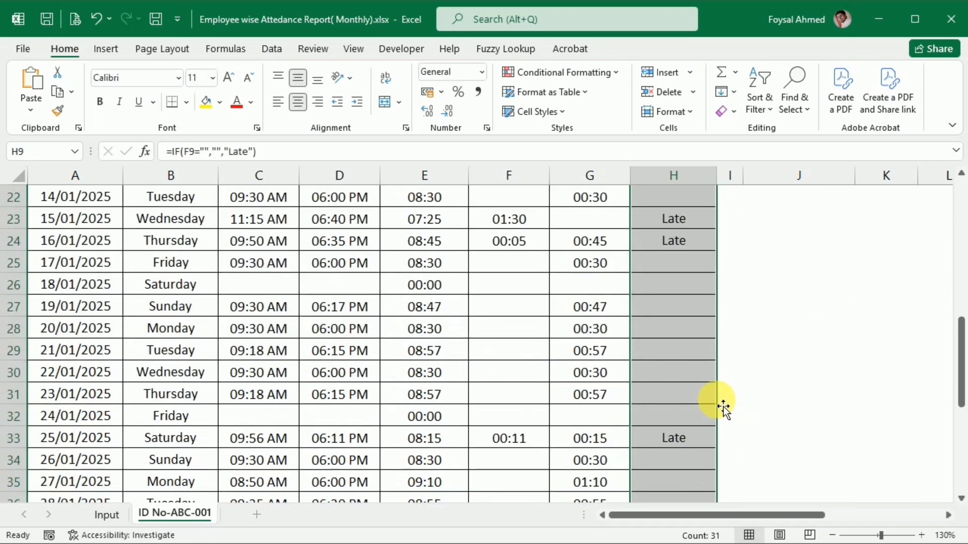
{"action": "scroll", "coordinate": [718, 403], "scroll_direction": "up", "scroll_amount": 11}
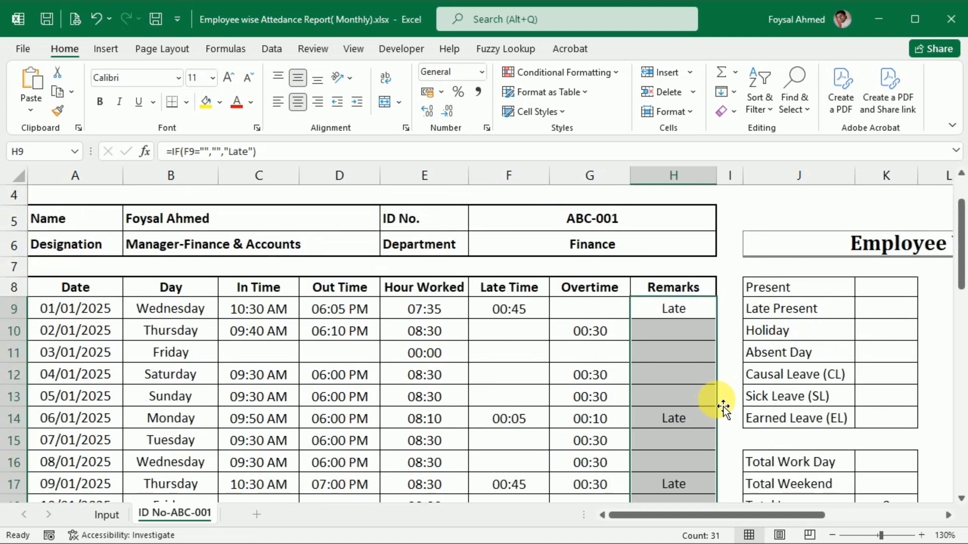
Append &IF( to the end of the H9 formula with the weekday cell B9 as the start of its test.
{"action": "left_click", "coordinate": [693, 308]}
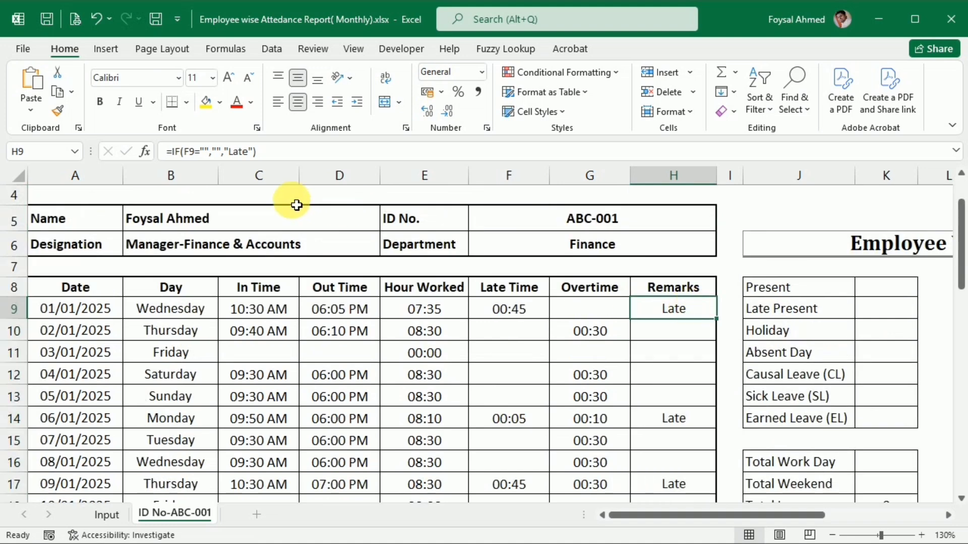
{"action": "left_click", "coordinate": [301, 152]}
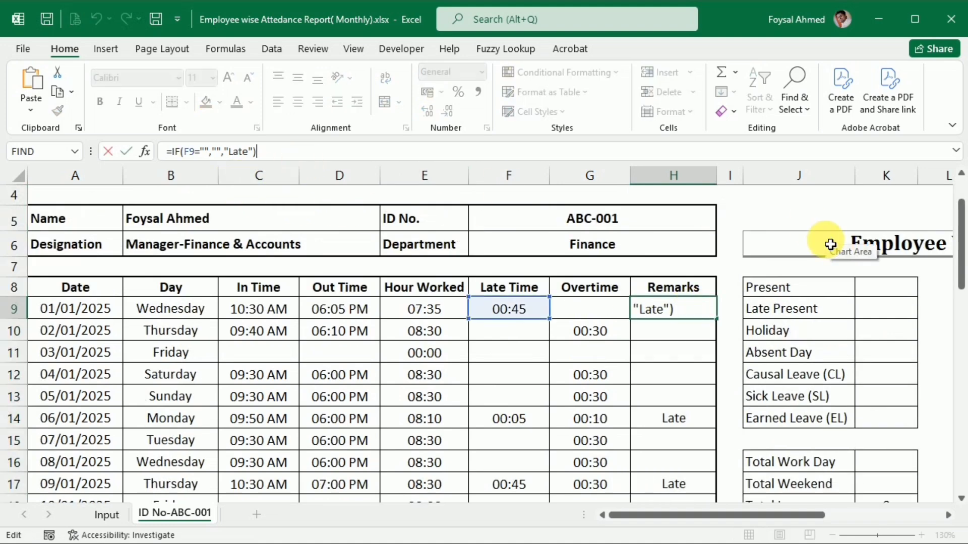
{"action": "type", "text": "&"}
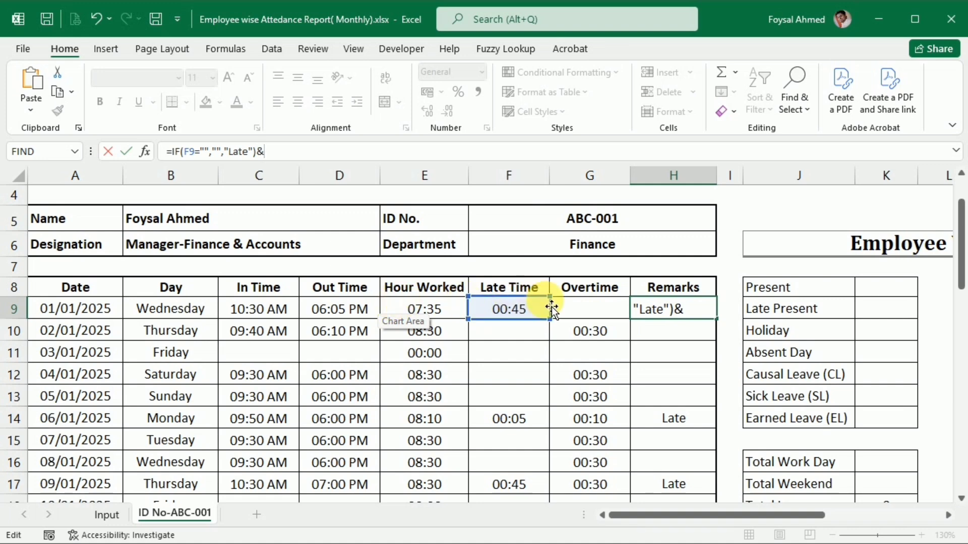
{"action": "type", "text": "IF("}
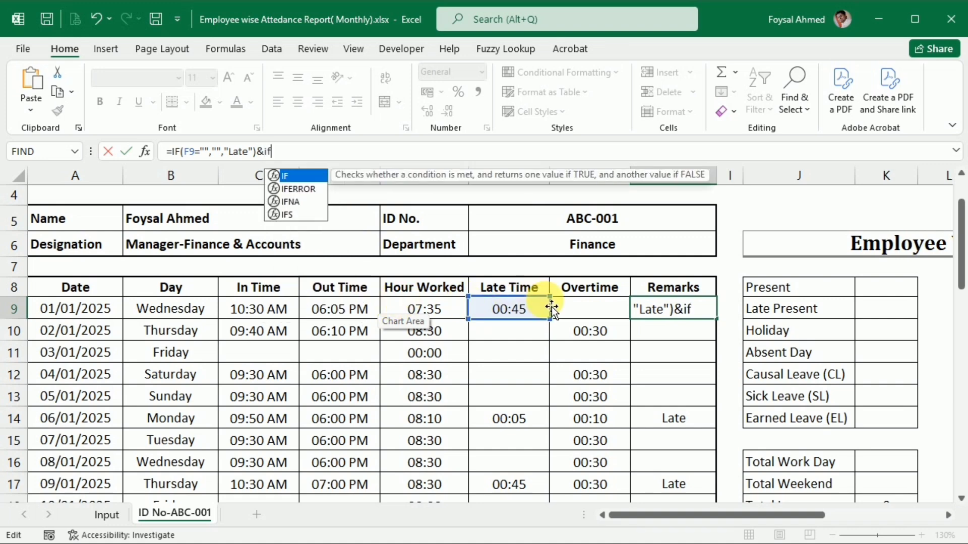
{"action": "left_click", "coordinate": [153, 309]}
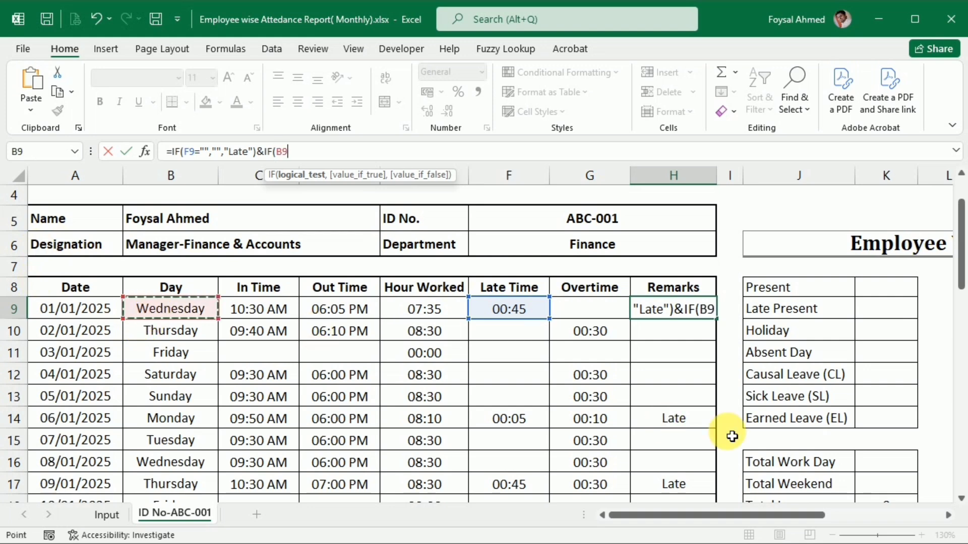
Continue the second IF test in H9 by comparing B9 with the text Weekend and adding a closing bracket.
{"action": "type", "text": "="}
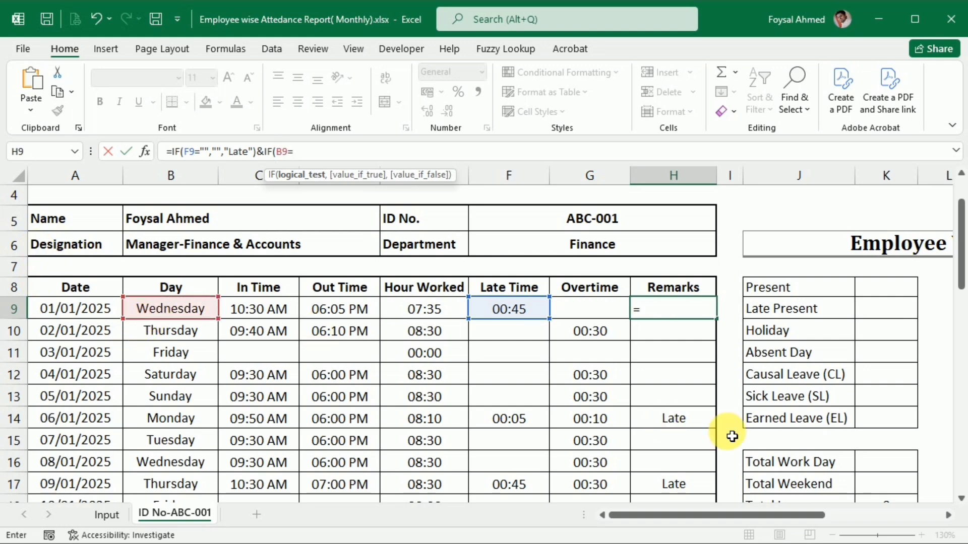
{"action": "type", "text": "\"We"}
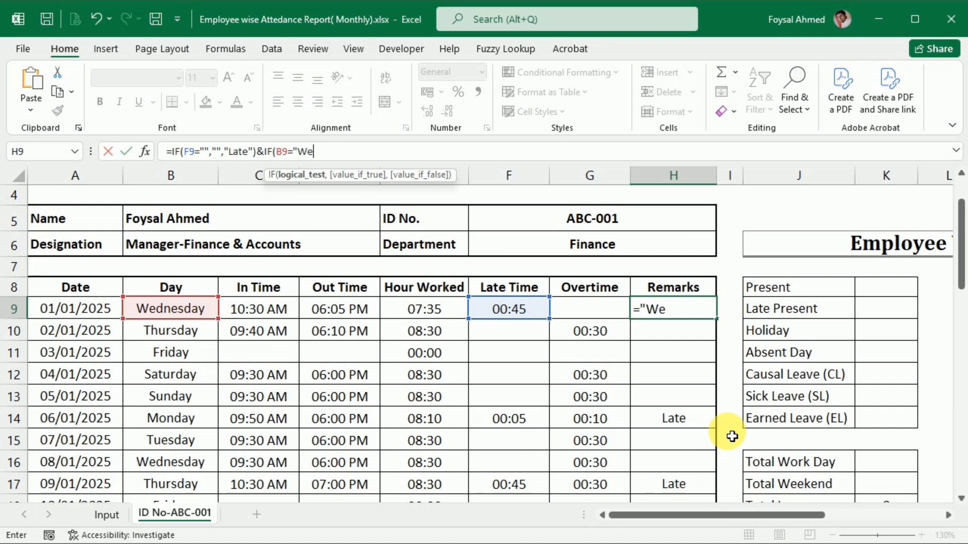
{"action": "type", "text": "eken"}
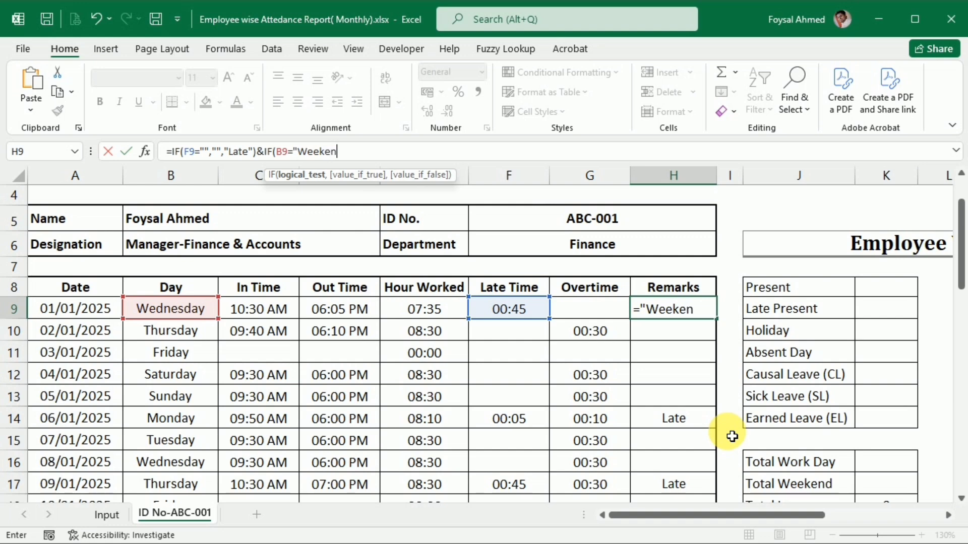
{"action": "type", "text": "d"}
{"action": "type", "text": ")"}
{"action": "type", "text": ","}
{"action": "type", "text": "\""}
{"action": "type", "text": "Week"}
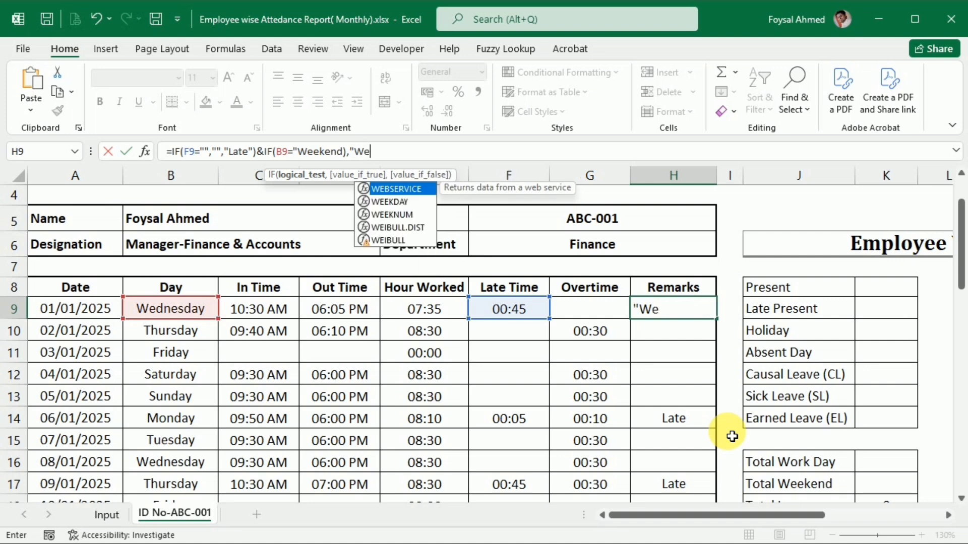
{"action": "type", "text": "en"}
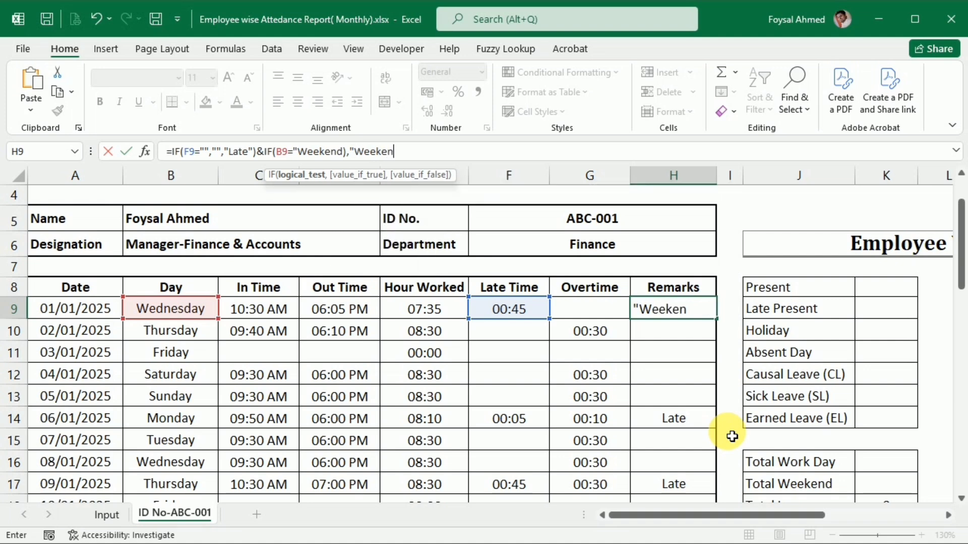
{"action": "type", "text": "d\""}
Append "Weekend" as the value-if-true of the second IF in H9 and try to enter the formula.
{"action": "key", "text": "Return"}
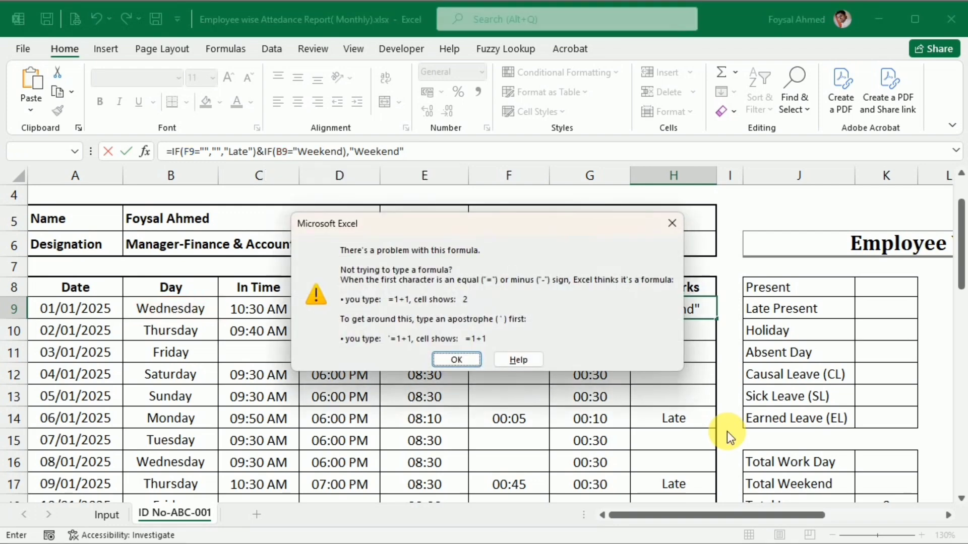
{"action": "key", "text": "Return"}
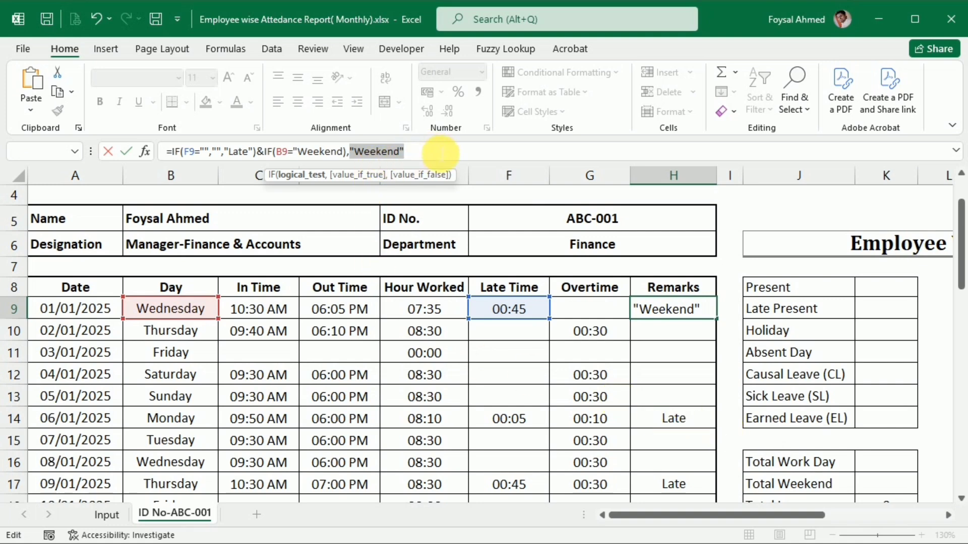
Remove the misplaced closing bracket after the first Weekend in the H9 formula.
{"action": "left_click", "coordinate": [435, 155]}
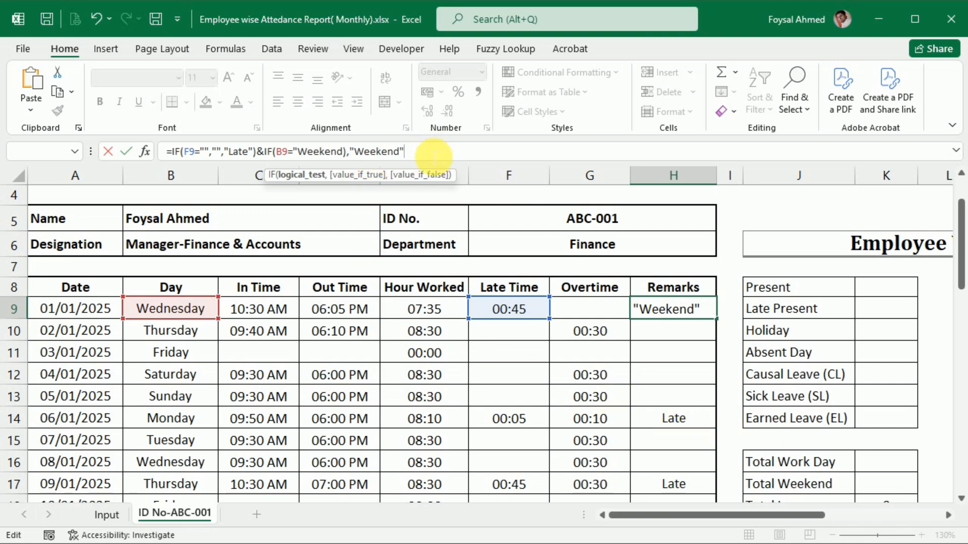
{"action": "left_click", "coordinate": [345, 152]}
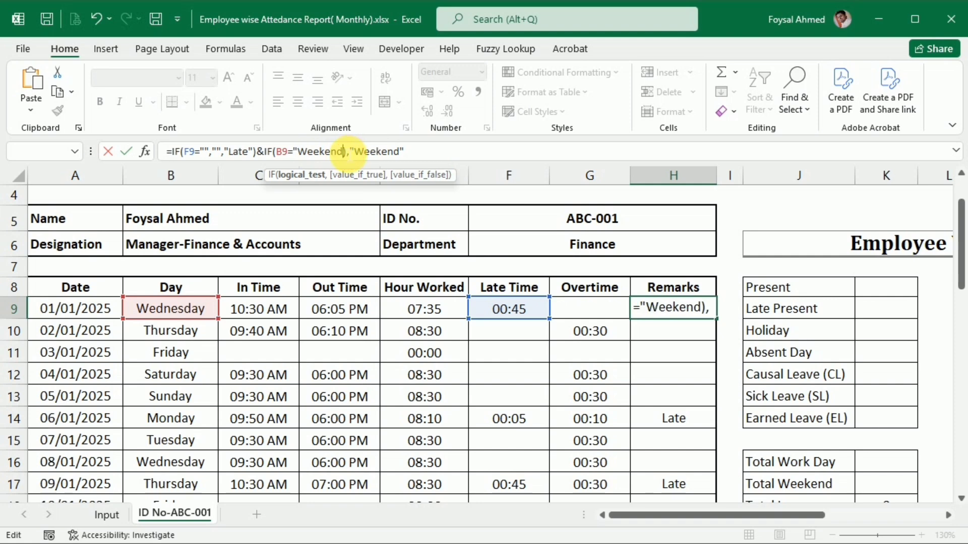
{"action": "type", "text": "\""}
{"action": "left_click", "coordinate": [374, 152]}
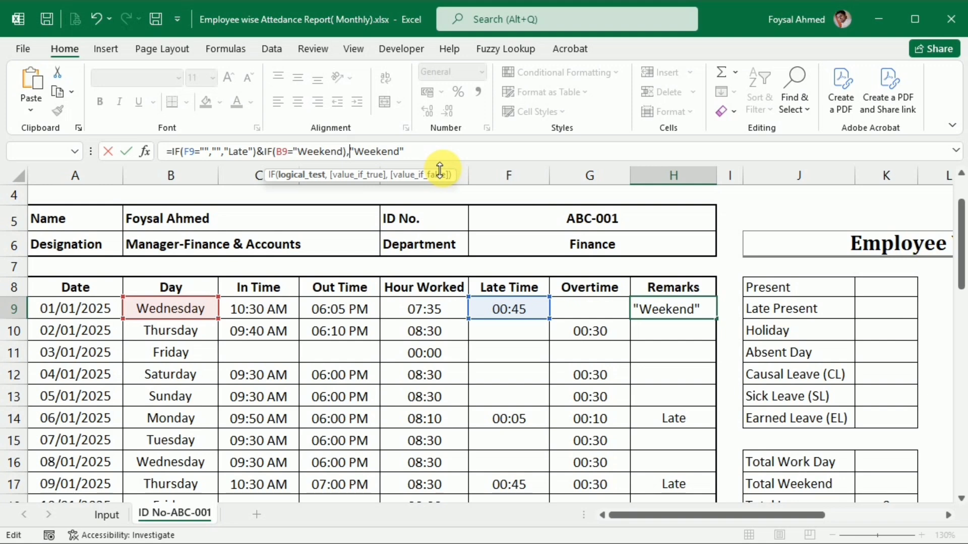
{"action": "key", "text": "Left"}
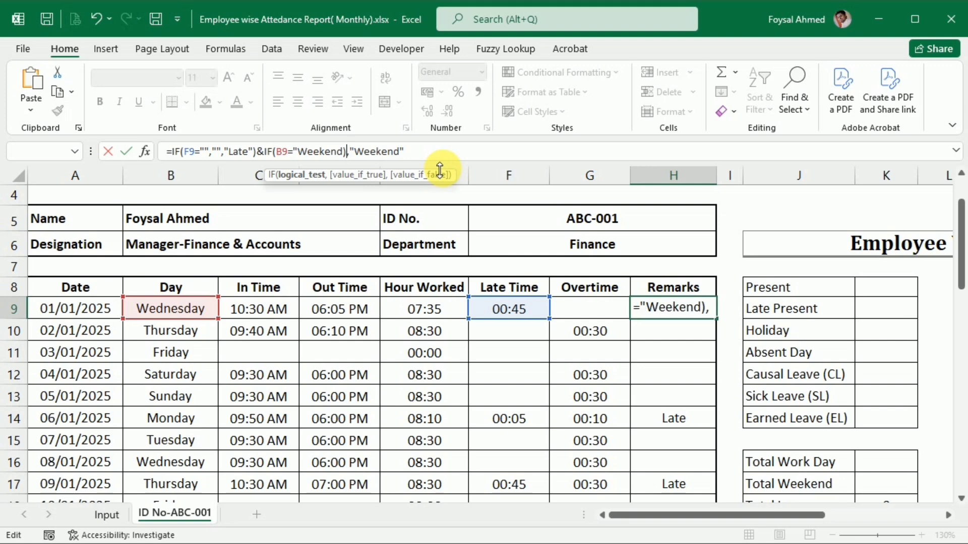
{"action": "key", "text": "BackSpace"}
{"action": "key", "text": "Right"}
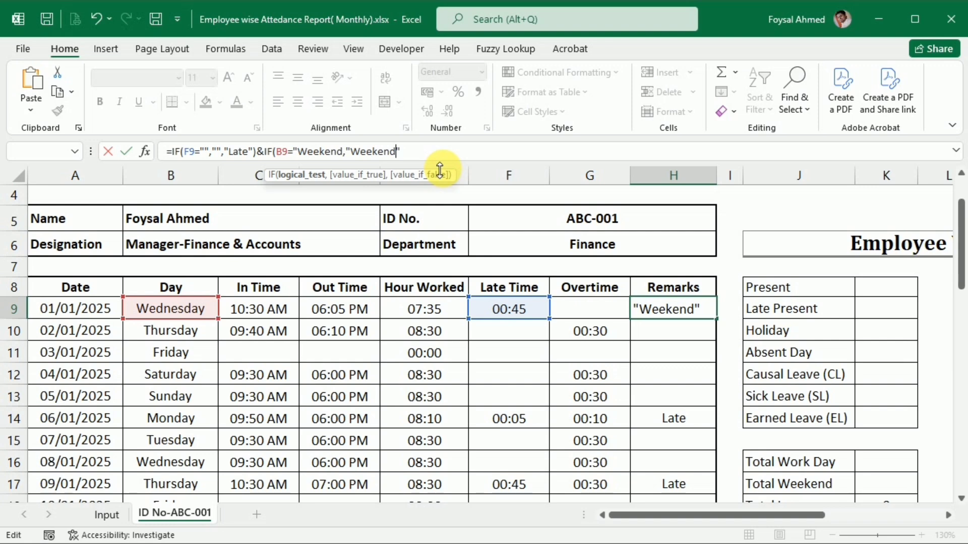
Add the missing closing quotation mark after the first Weekend and enter =IF(F9="","","Late")&IF(B9="Weekend","Weekend") in H9.
{"action": "key", "text": "Left"}
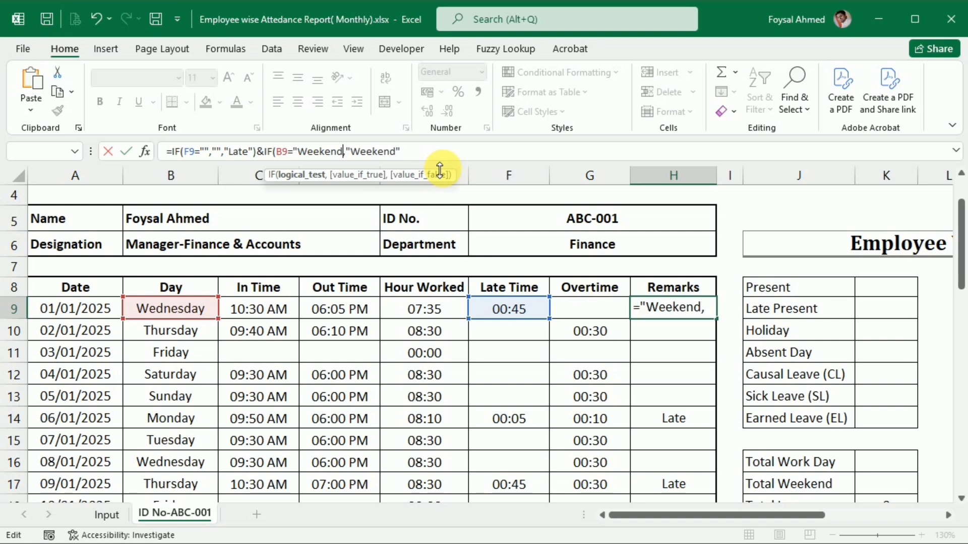
{"action": "type", "text": "\""}
{"action": "left_click", "coordinate": [370, 151]}
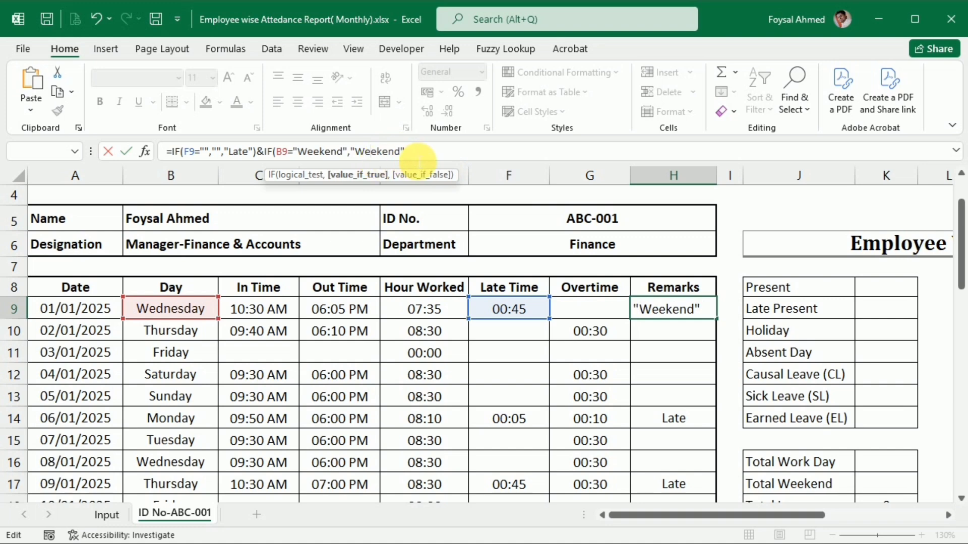
{"action": "key", "text": "Return"}
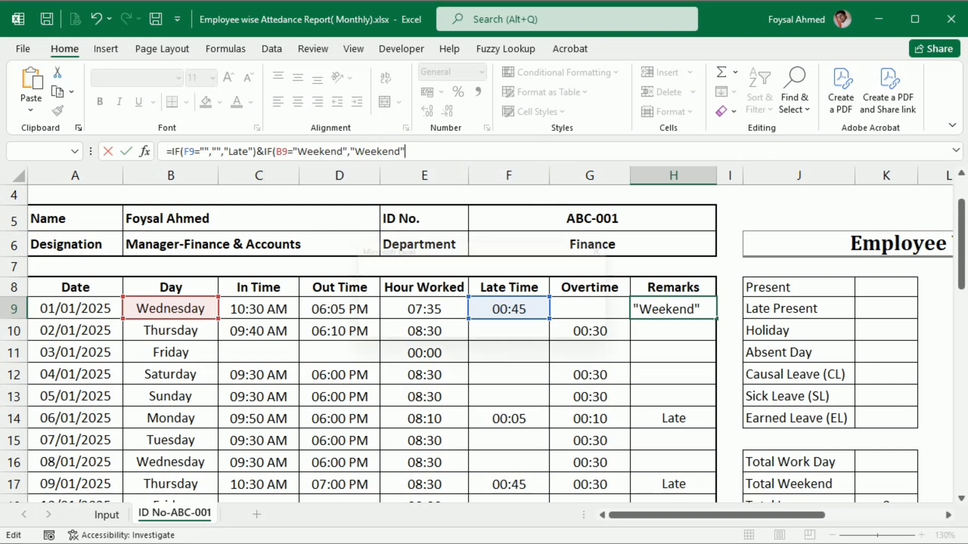
{"action": "key", "text": "Return"}
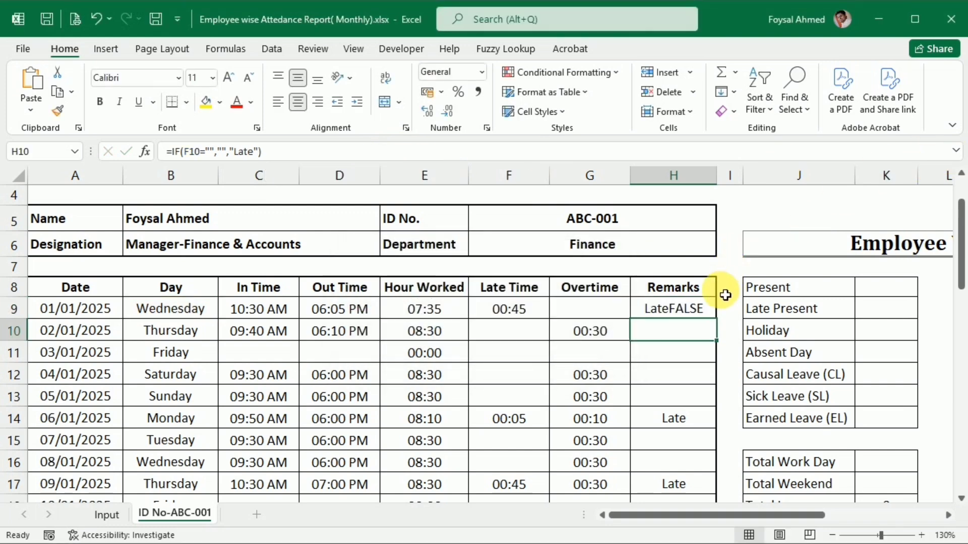
Fill the combined Late and Weekend formula from H9 down through the last date row.
{"action": "left_click", "coordinate": [704, 308]}
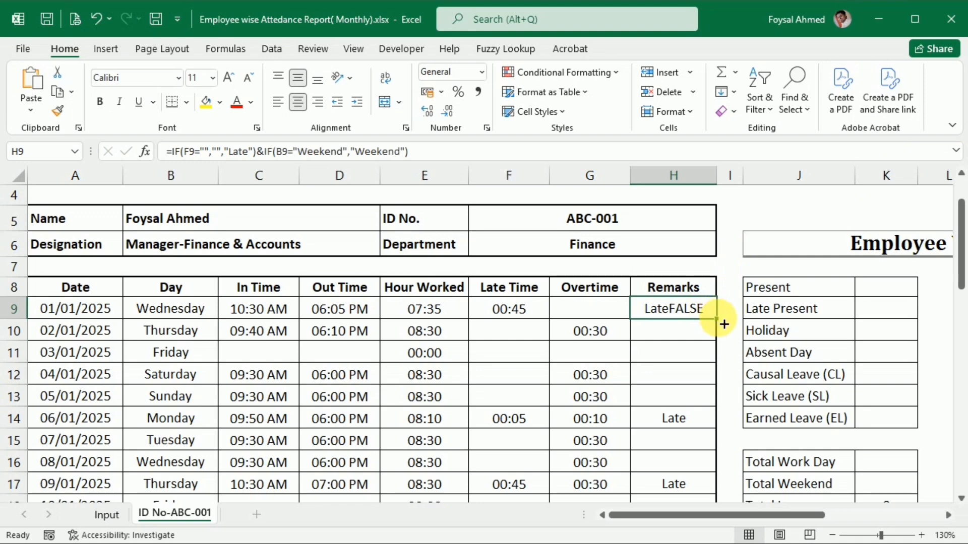
{"action": "double_click", "coordinate": [717, 319]}
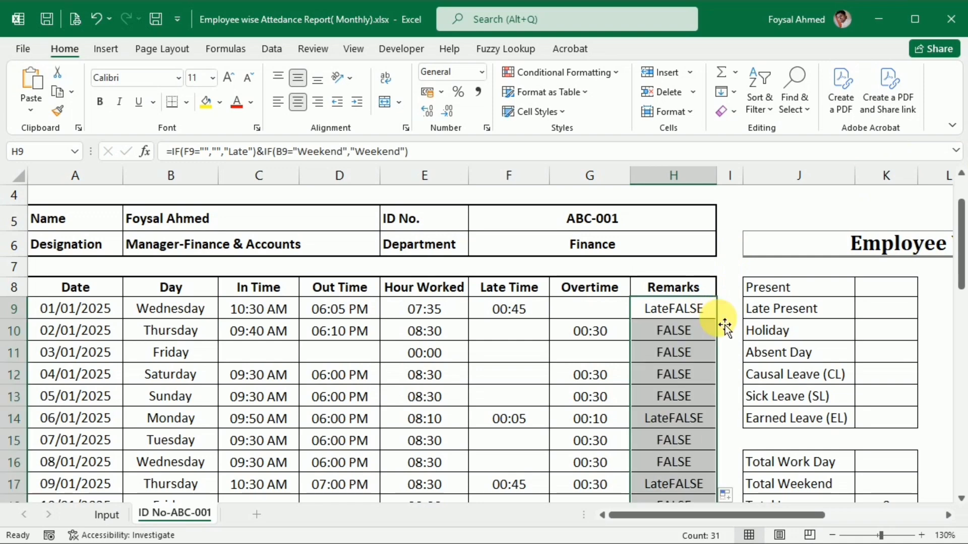
{"action": "scroll", "coordinate": [724, 327], "scroll_direction": "down", "scroll_amount": 5}
{"action": "scroll", "coordinate": [724, 326], "scroll_direction": "down", "scroll_amount": 4}
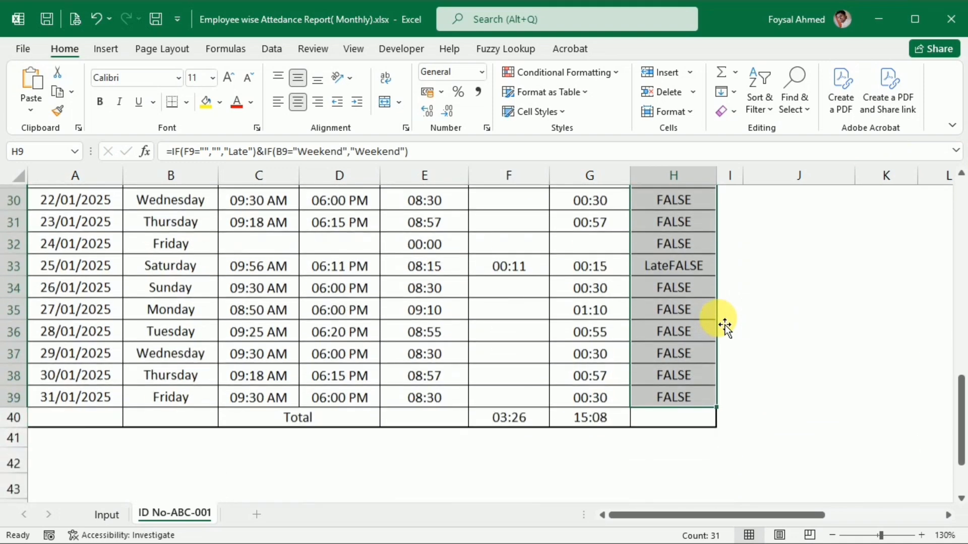
Change the text compared with B9 in the H9 formula to Friday and enter the formula.
{"action": "scroll", "coordinate": [716, 323], "scroll_direction": "up", "scroll_amount": 9}
{"action": "double_click", "coordinate": [691, 313]}
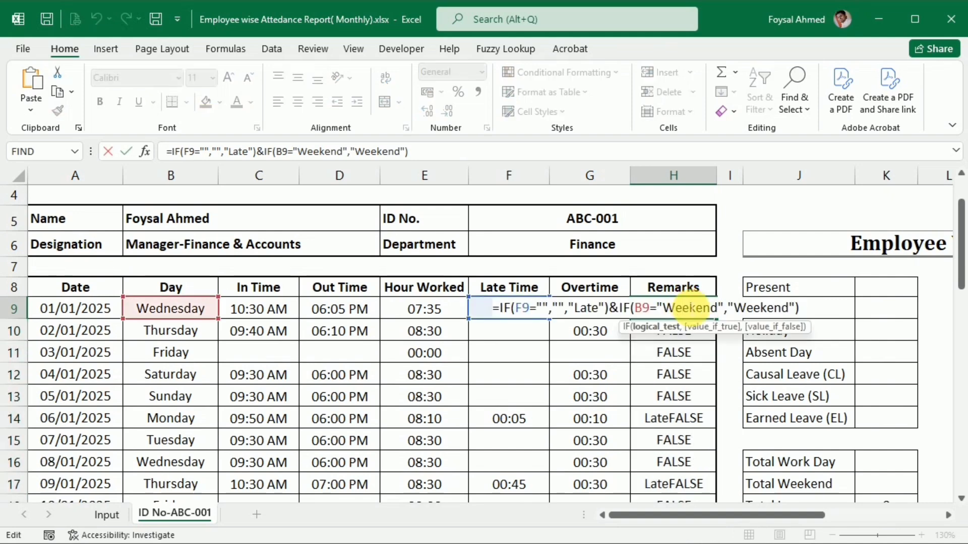
{"action": "left_click_drag", "start_coordinate": [664, 308], "coordinate": [717, 308]}
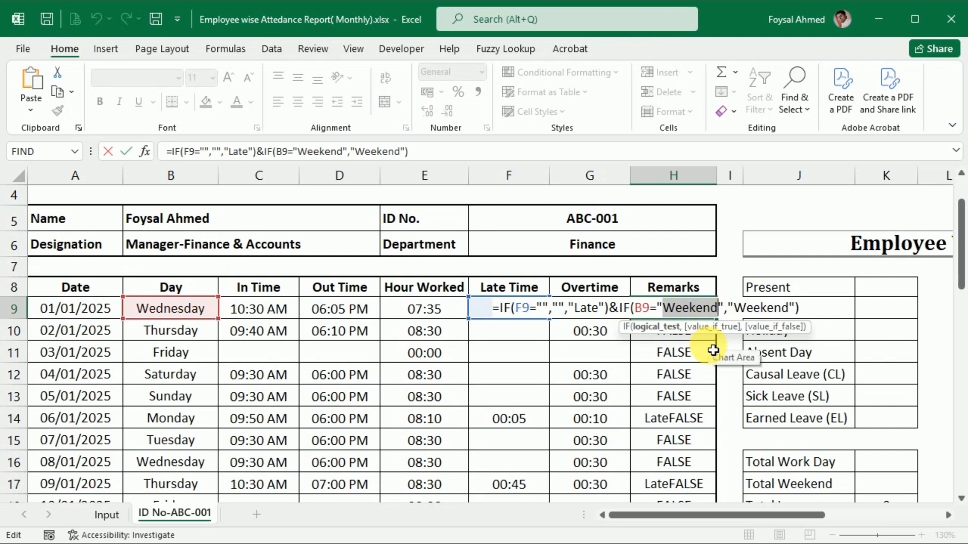
{"action": "type", "text": "Friday"}
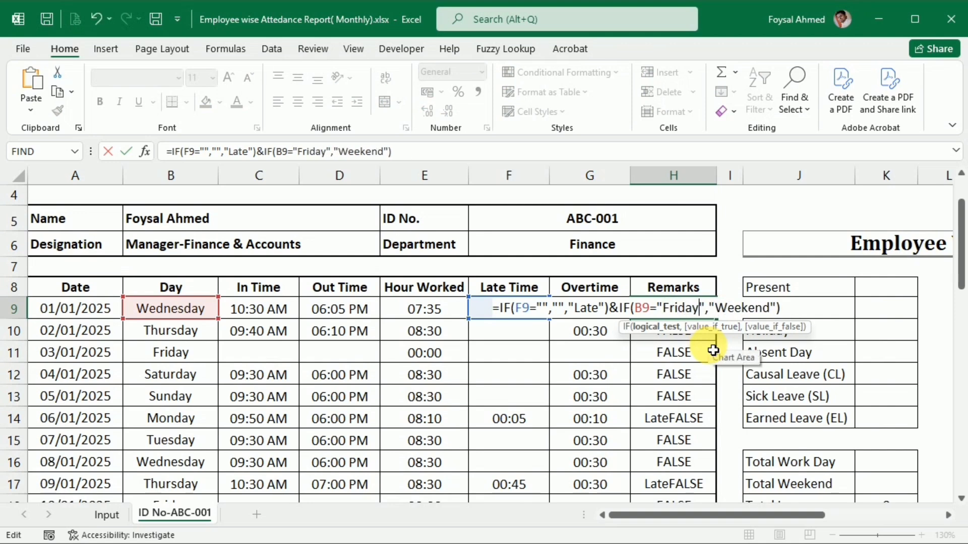
{"action": "key", "text": "Return"}
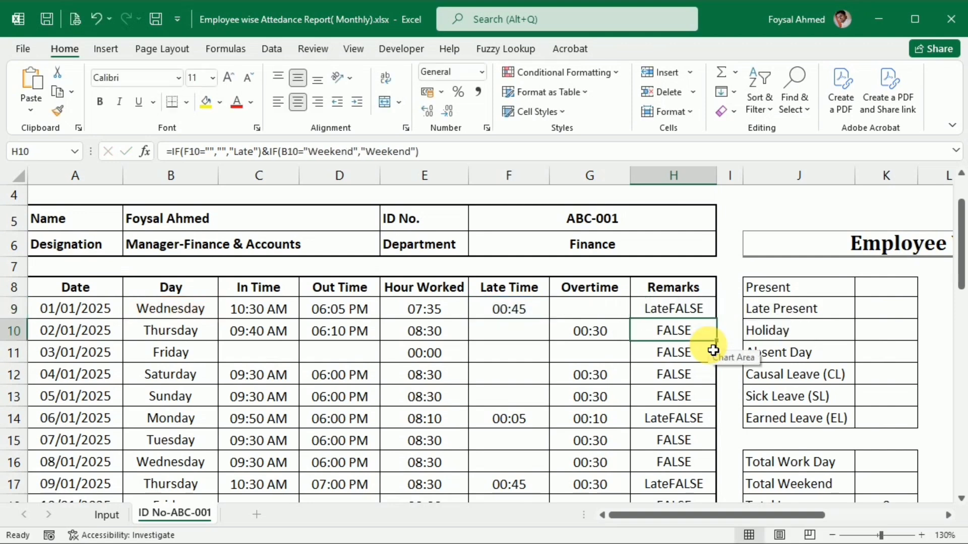
Fill the Remarks formula with the Friday test from H9 down through the last date row.
{"action": "left_click", "coordinate": [696, 305]}
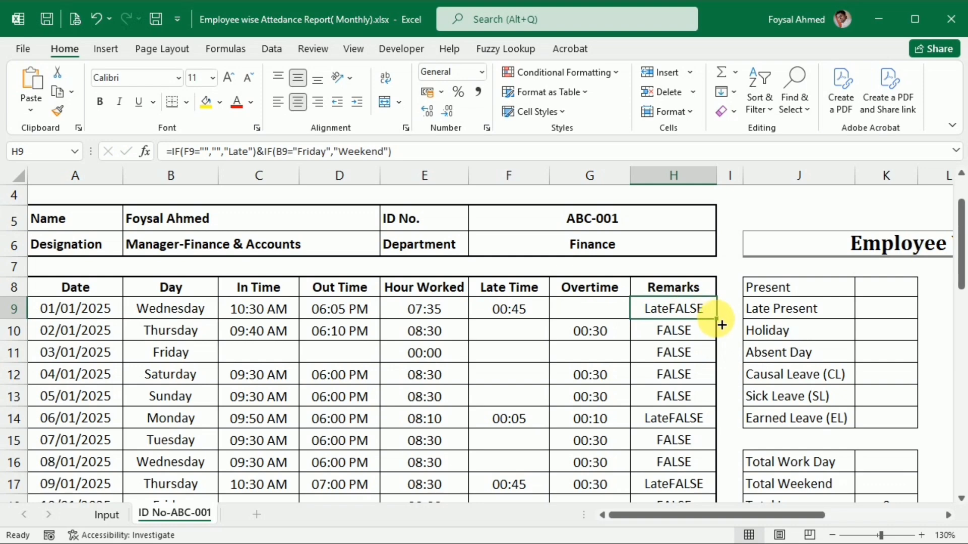
{"action": "double_click", "coordinate": [716, 319]}
{"action": "scroll", "coordinate": [690, 441], "scroll_direction": "down", "scroll_amount": 6}
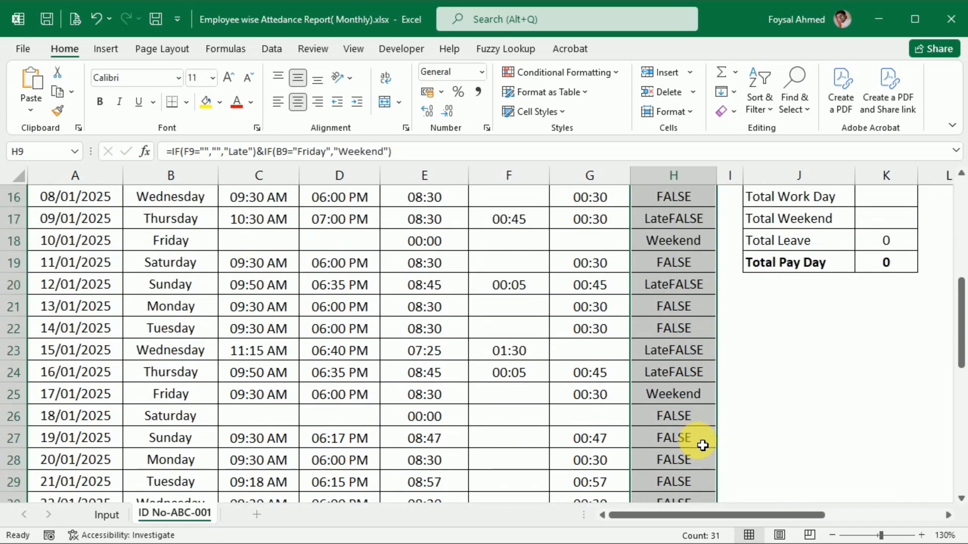
Add a nested IF as the value-if-false of the Friday test in H9, testing whether C9 equals "".
{"action": "scroll", "coordinate": [700, 444], "scroll_direction": "up", "scroll_amount": 2}
{"action": "scroll", "coordinate": [702, 445], "scroll_direction": "up", "scroll_amount": 4}
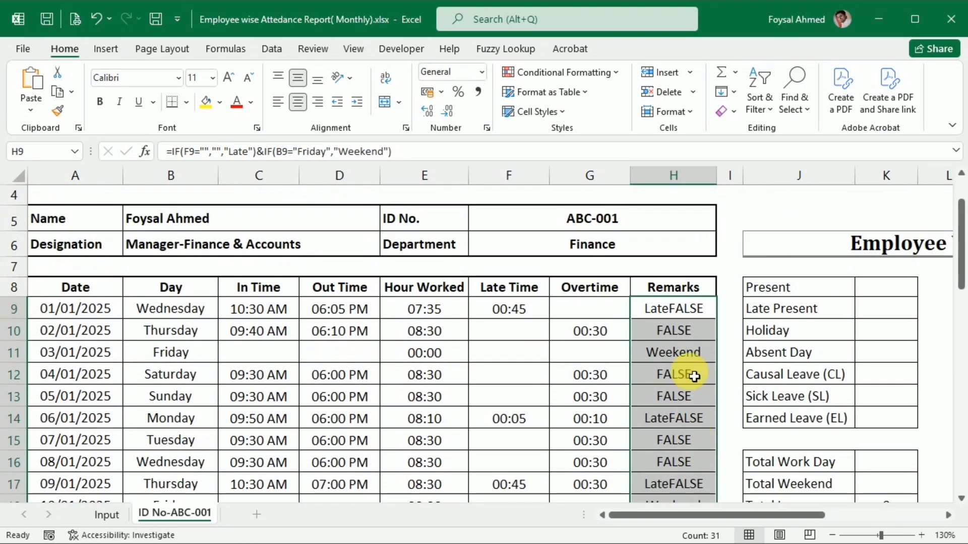
{"action": "left_click", "coordinate": [695, 313]}
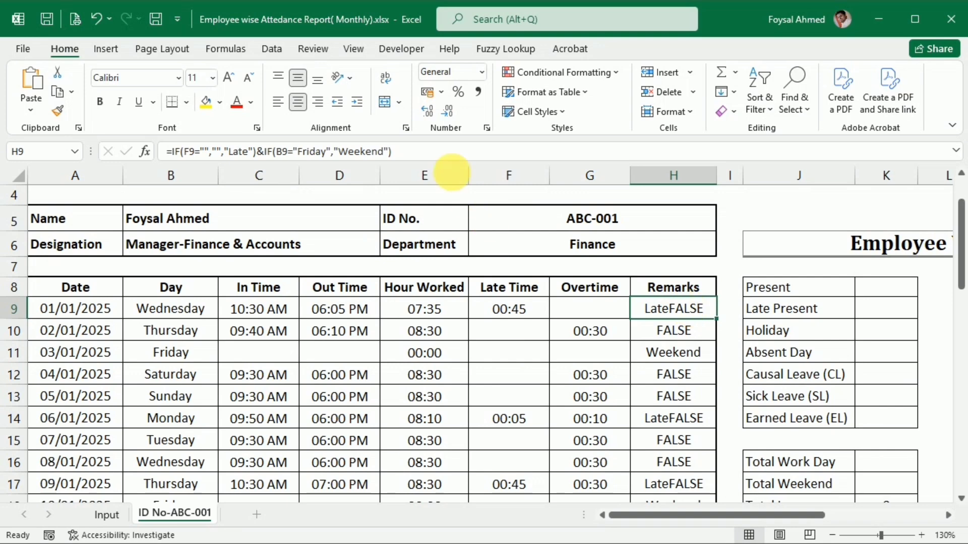
{"action": "key", "text": "F2"}
{"action": "key", "text": "BackSpace"}
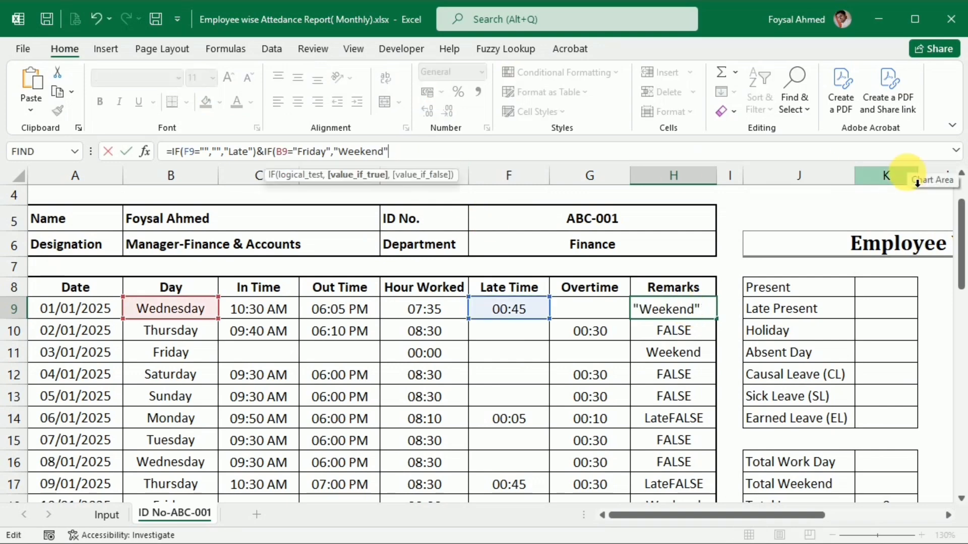
{"action": "type", "text": ",IF("}
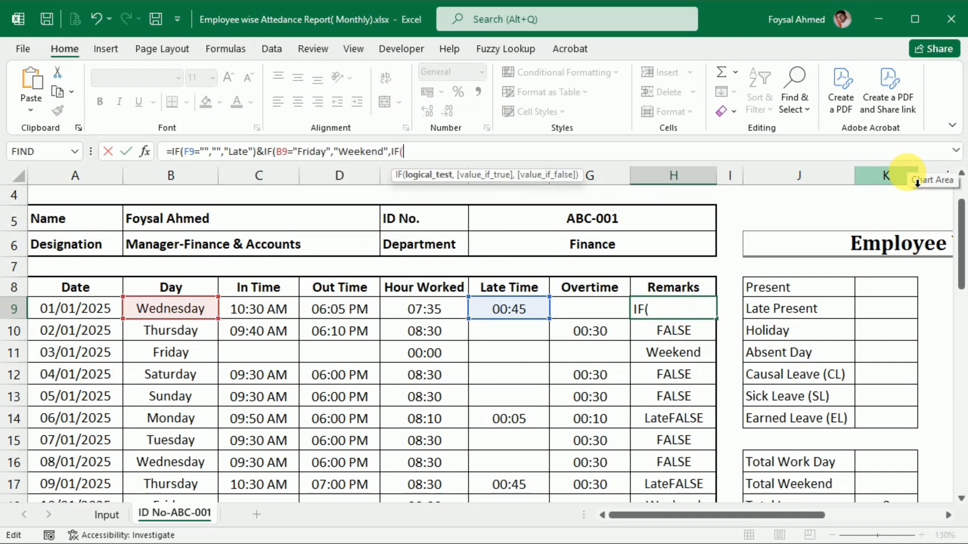
{"action": "left_click", "coordinate": [259, 308]}
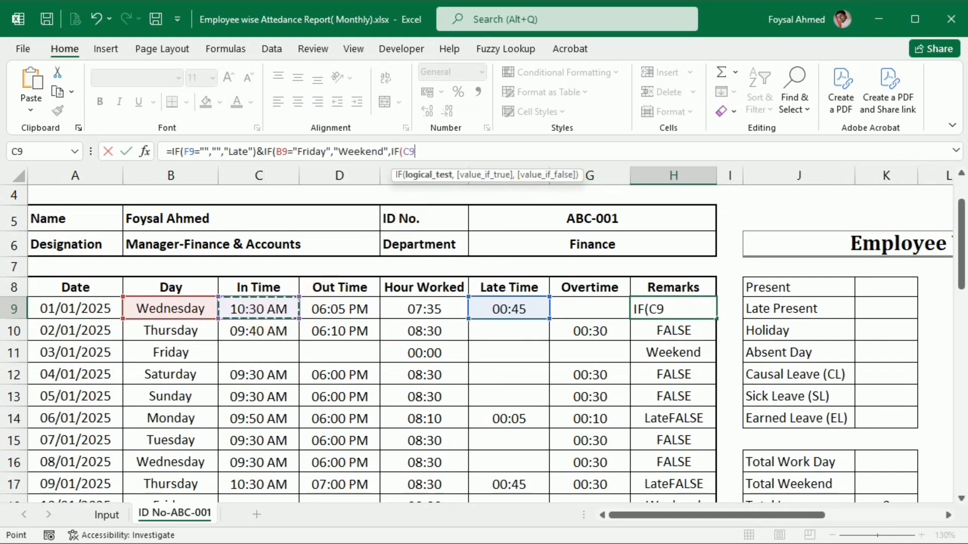
{"action": "type", "text": "=\"\""}
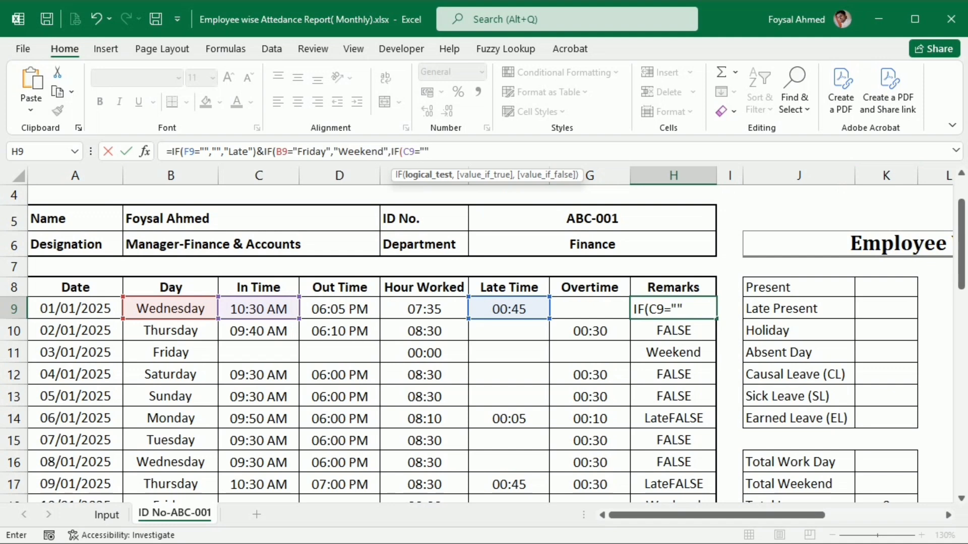
{"action": "type", "text": ",\"\""}
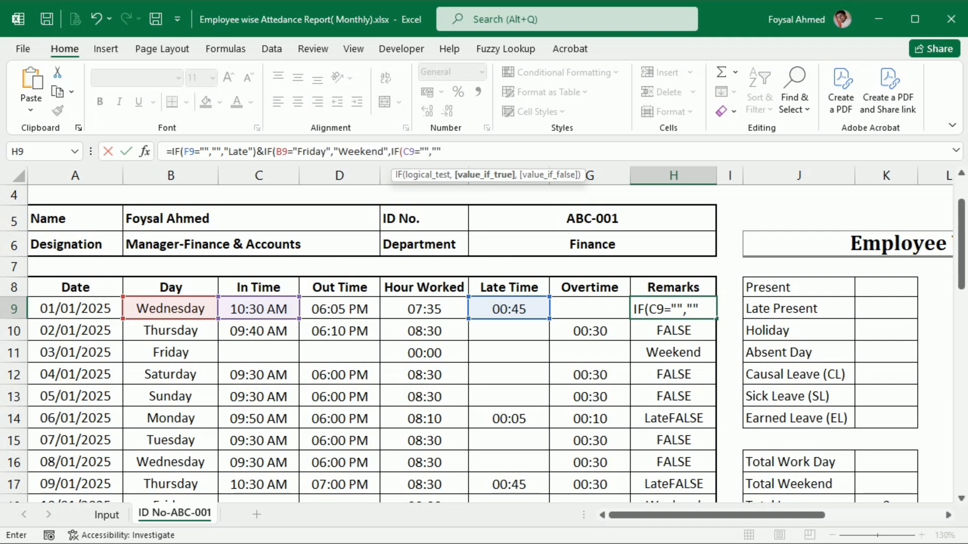
{"action": "type", "text": ","}
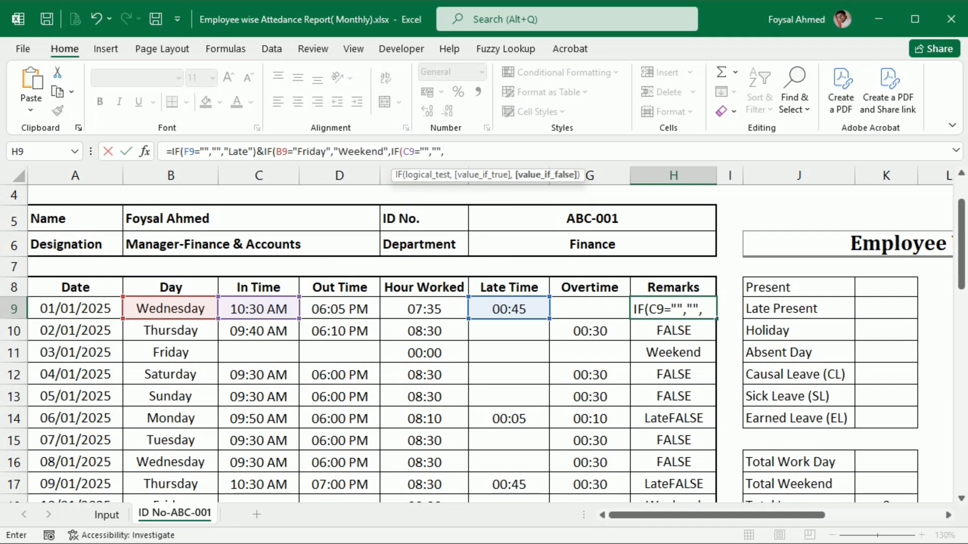
{"action": "type", "text": "\"Present"}
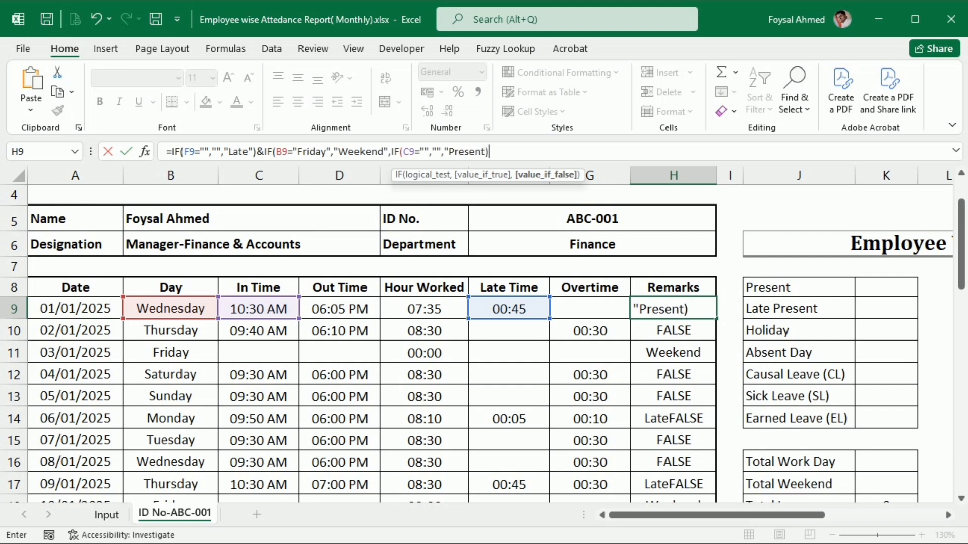
Complete the nested IF in H9 with "" if true and "Present" if false, and enter the formula.
{"action": "key", "text": "Return"}
{"action": "key", "text": "Return"}
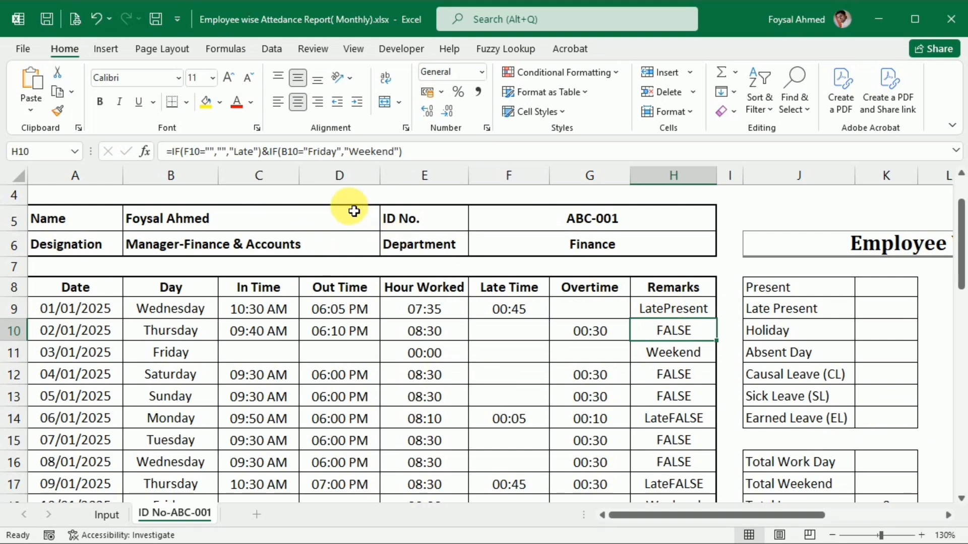
Insert a space after Late inside its quotation marks in the H9 formula and enter it.
{"action": "left_click", "coordinate": [254, 151]}
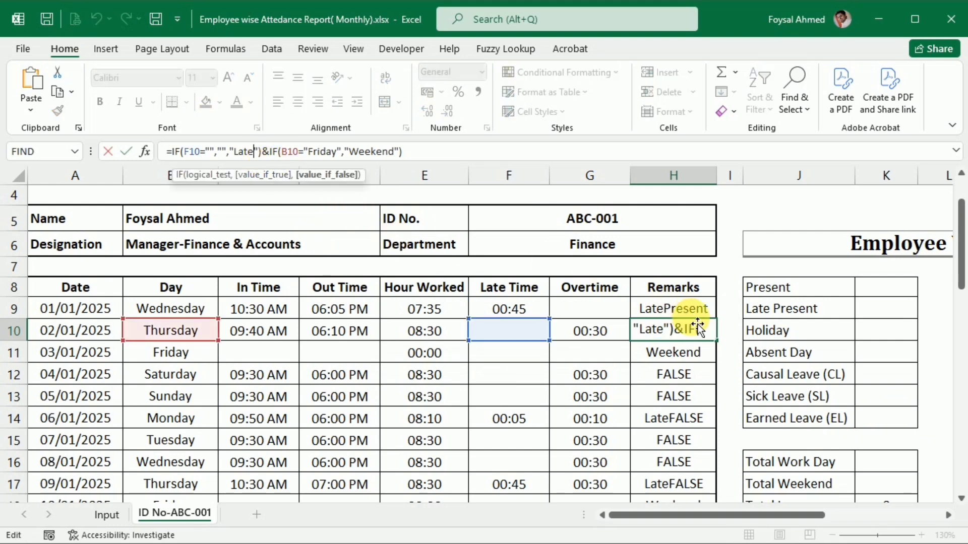
{"action": "key", "text": "Return"}
{"action": "left_click", "coordinate": [674, 305]}
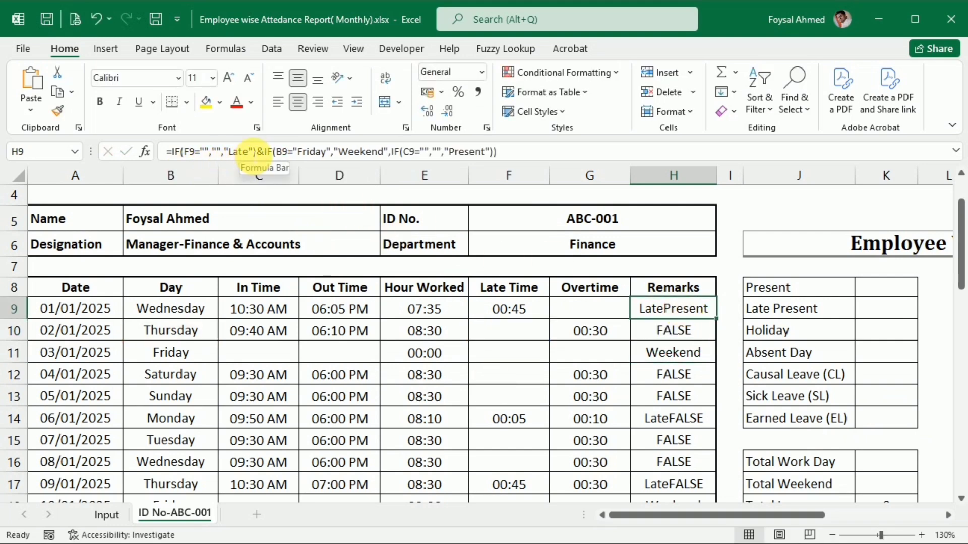
{"action": "left_click", "coordinate": [252, 151]}
{"action": "key", "text": "Return"}
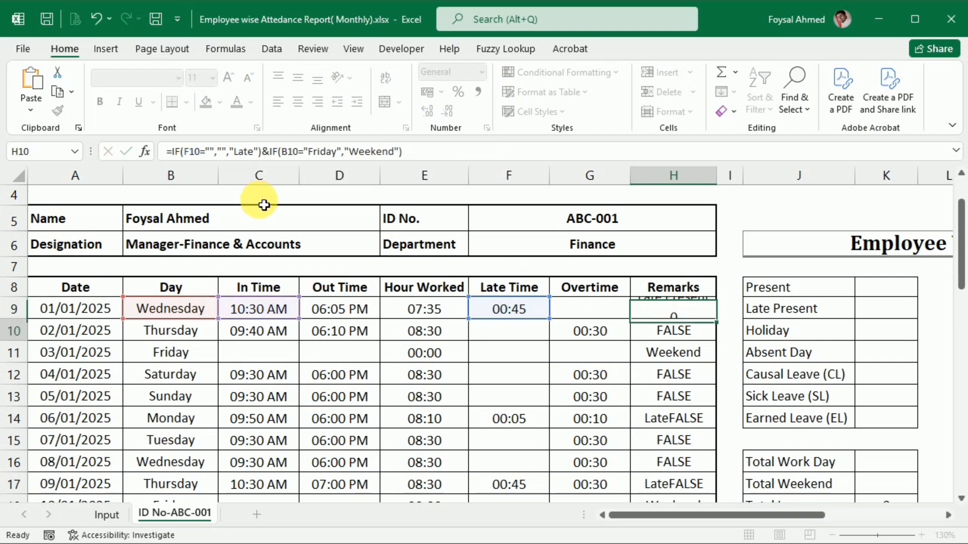
Fill the completed Remarks formula from H9 down through the last date row, H39.
{"action": "left_click", "coordinate": [681, 307]}
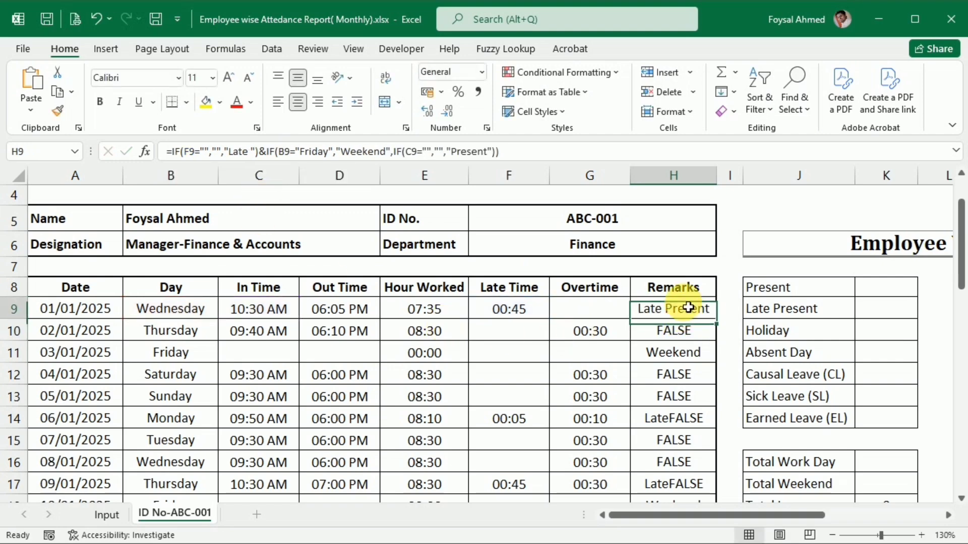
{"action": "double_click", "coordinate": [723, 320]}
{"action": "scroll", "coordinate": [696, 358], "scroll_direction": "down", "scroll_amount": 6}
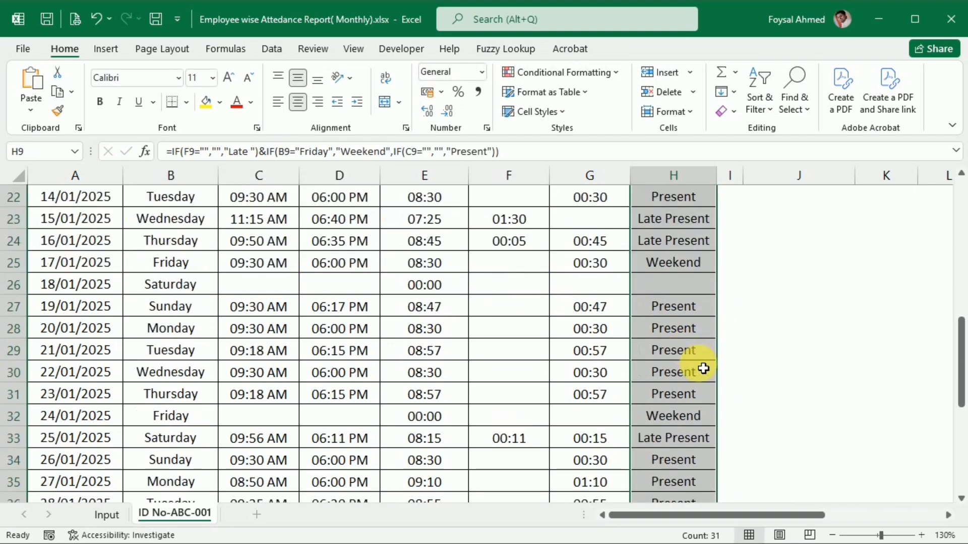
{"action": "scroll", "coordinate": [703, 369], "scroll_direction": "down", "scroll_amount": 4}
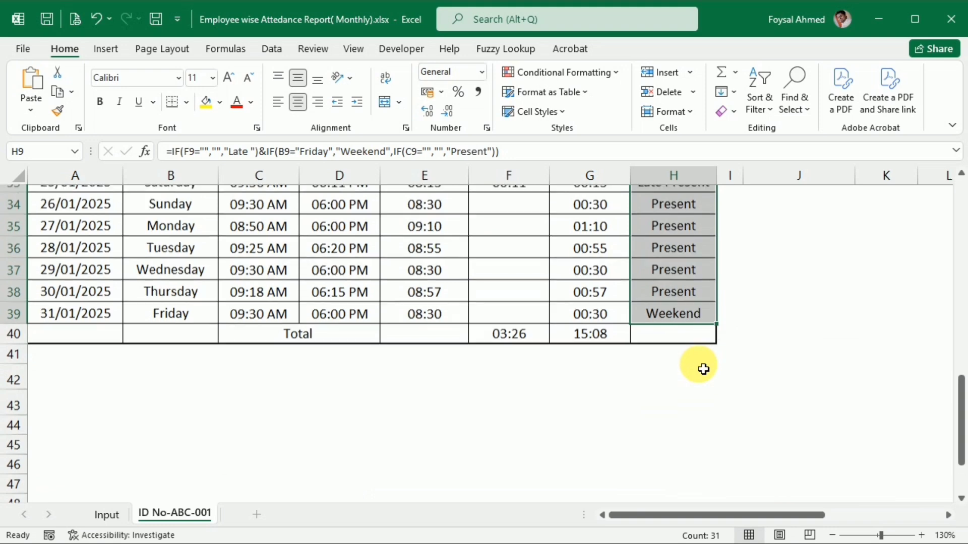
{"action": "scroll", "coordinate": [704, 369], "scroll_direction": "up", "scroll_amount": 10}
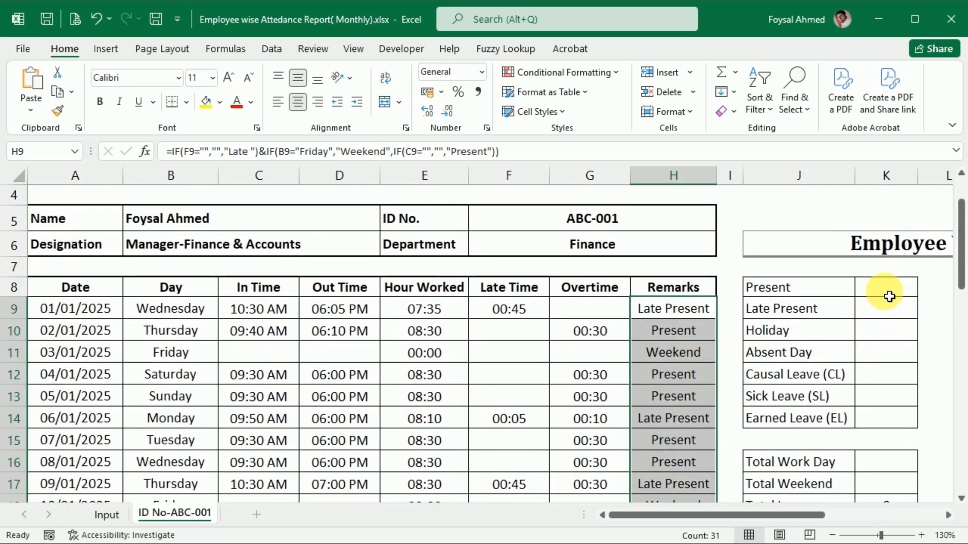
Begin a COUNTIF formula in the Present summary cell K8, with the Remarks range $H$9:$H$39 as absolute references.
{"action": "left_click", "coordinate": [888, 296]}
{"action": "type", "text": "="}
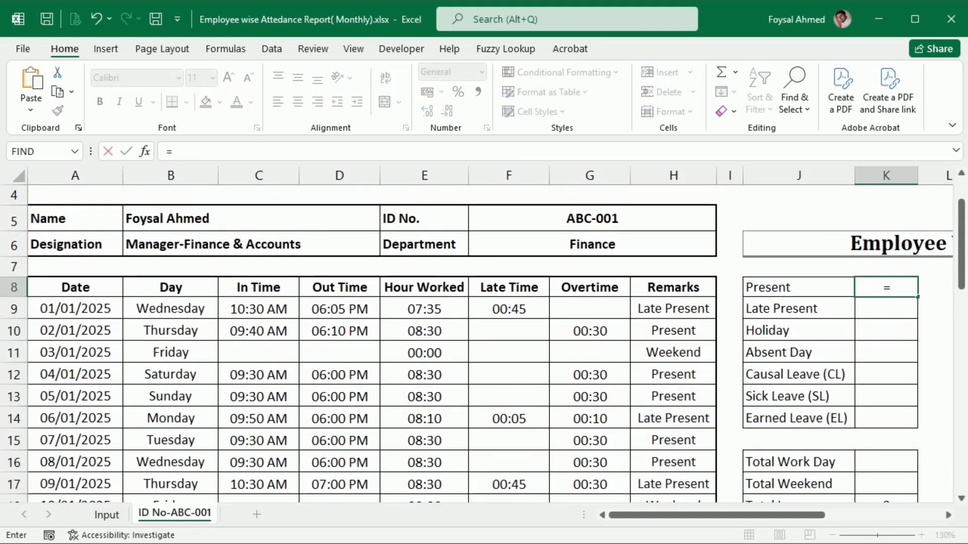
{"action": "type", "text": "count"}
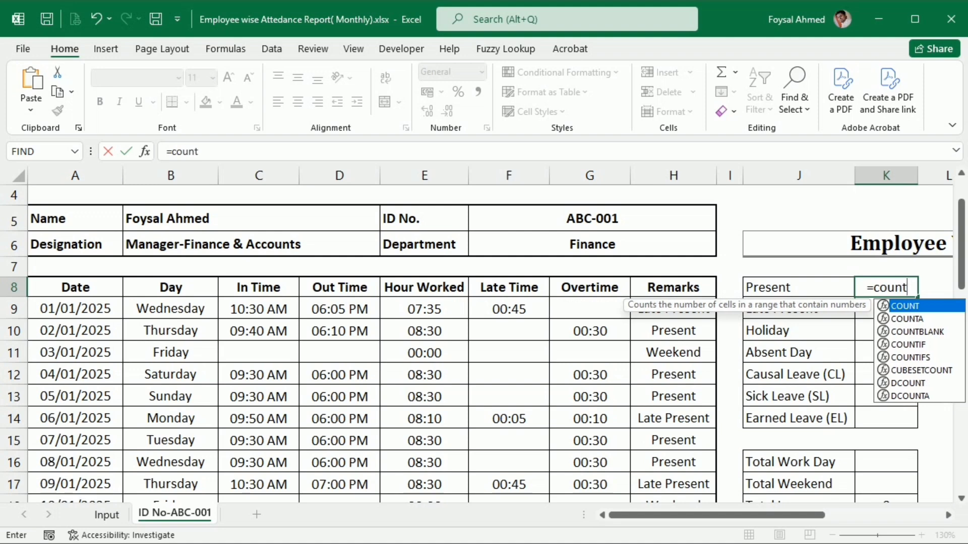
{"action": "type", "text": "if"}
{"action": "key", "text": "Tab"}
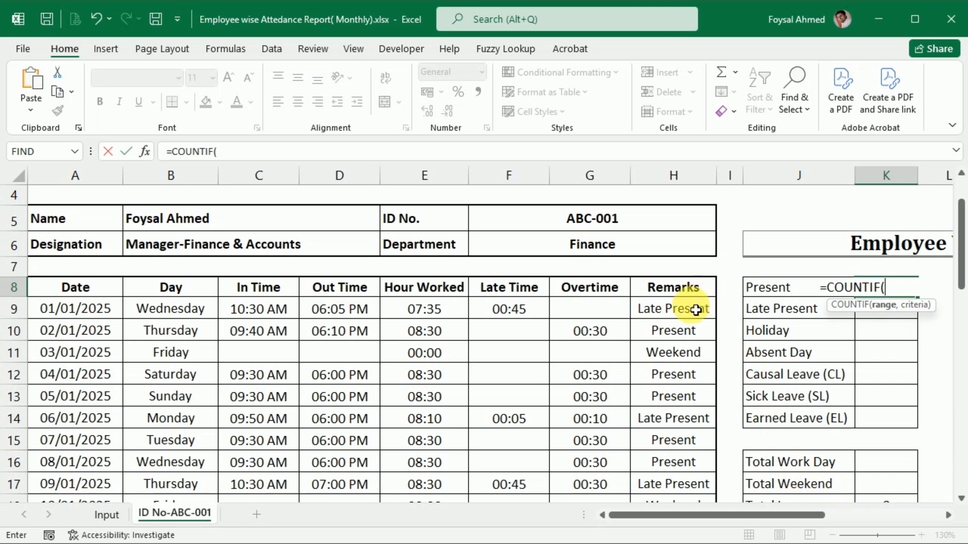
{"action": "left_click_drag", "start_coordinate": [696, 309], "coordinate": [702, 447]}
{"action": "scroll", "coordinate": [703, 450], "scroll_direction": "up", "scroll_amount": 8}
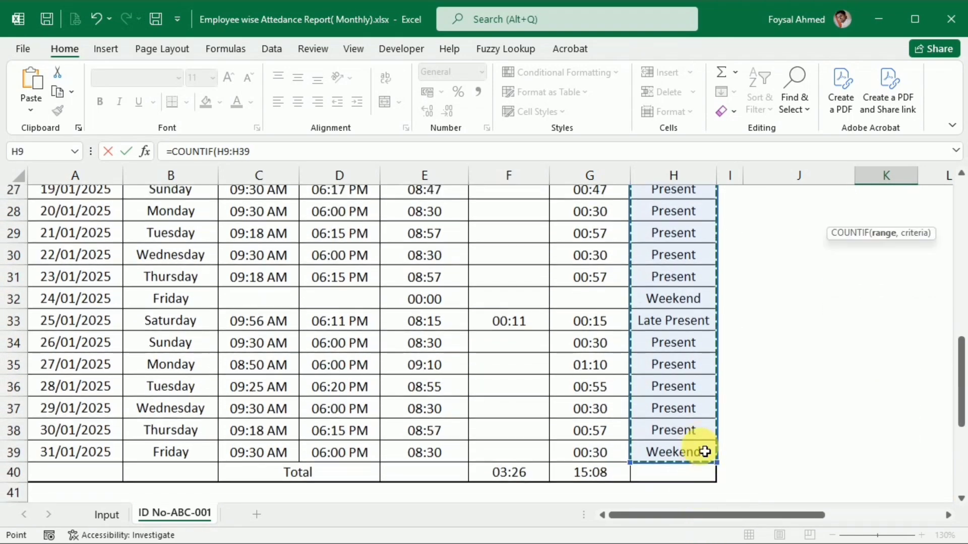
{"action": "key", "text": "F4"}
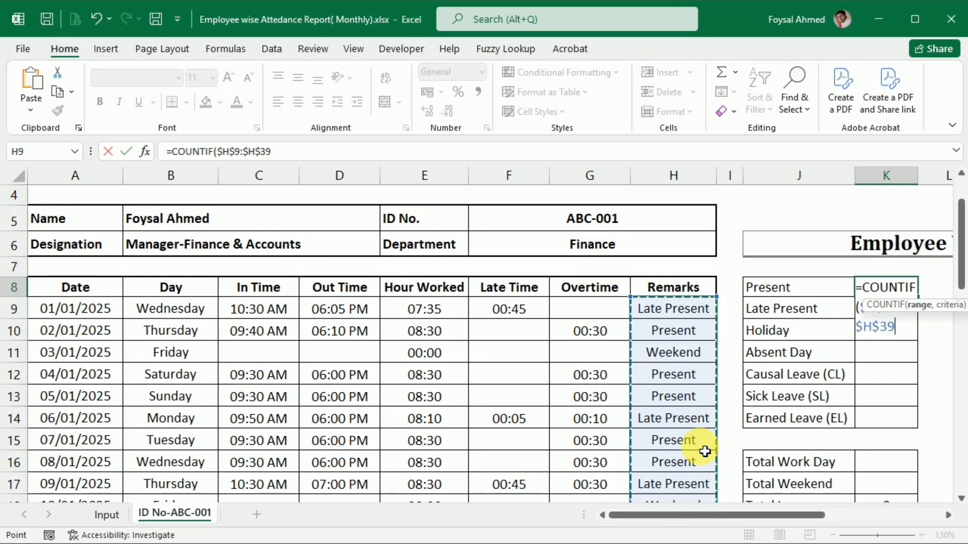
Complete the COUNTIF in K8 with the criterion "Present" and enter the formula.
{"action": "type", "text": ","}
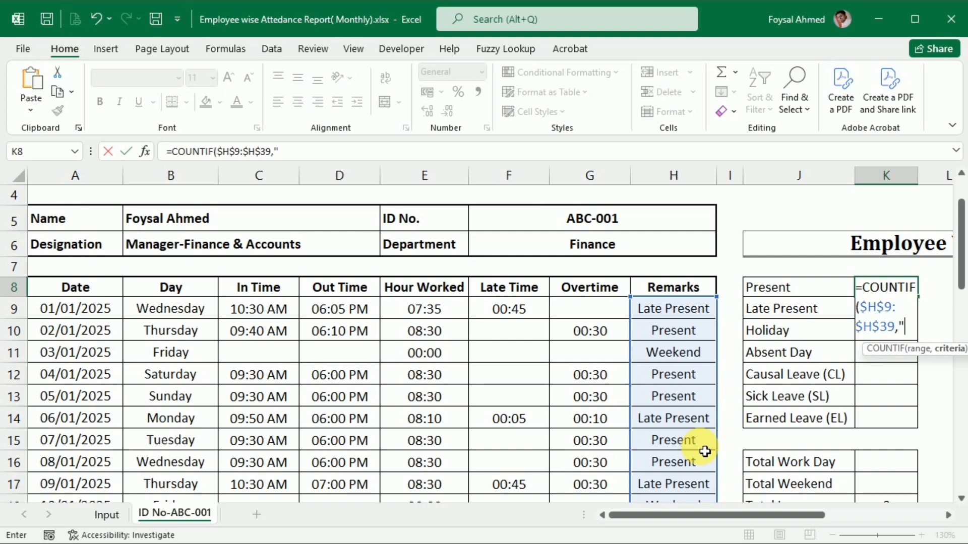
{"action": "type", "text": "\"Presen"}
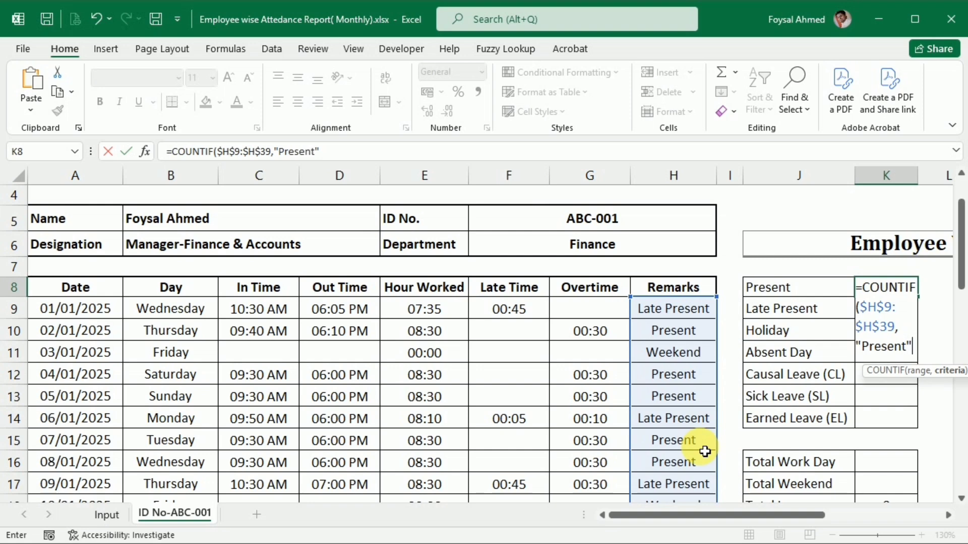
{"action": "type", "text": "t\""}
{"action": "key", "text": "Return"}
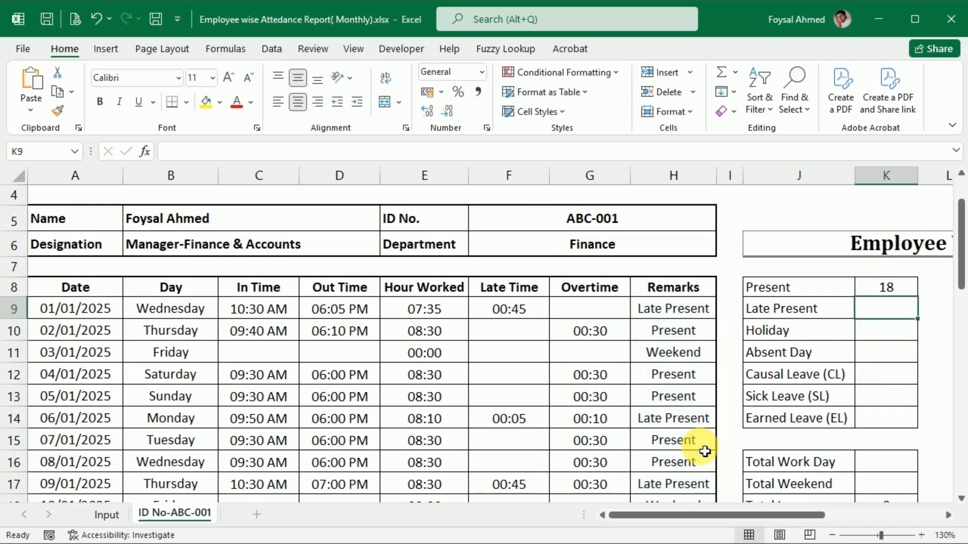
Copy the Present count formula down to K9 and change its criterion to "Late Present".
{"action": "key", "text": "ctrl+d"}
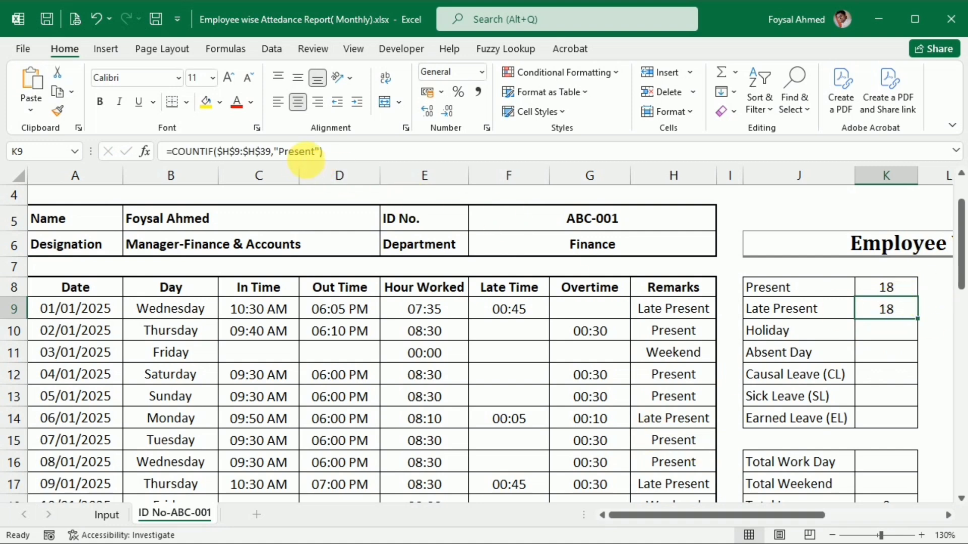
{"action": "left_click", "coordinate": [278, 152]}
{"action": "type", "text": "Late"}
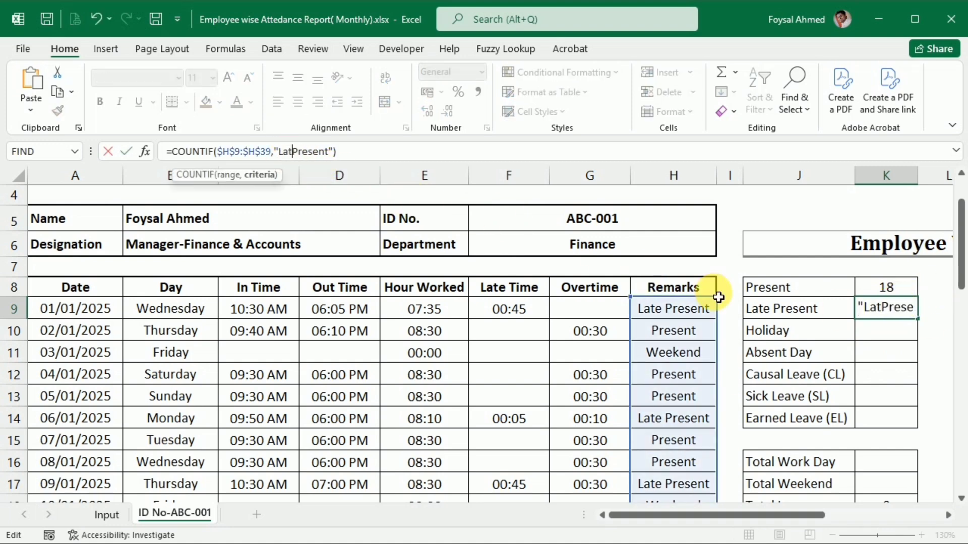
{"action": "key", "text": "Return"}
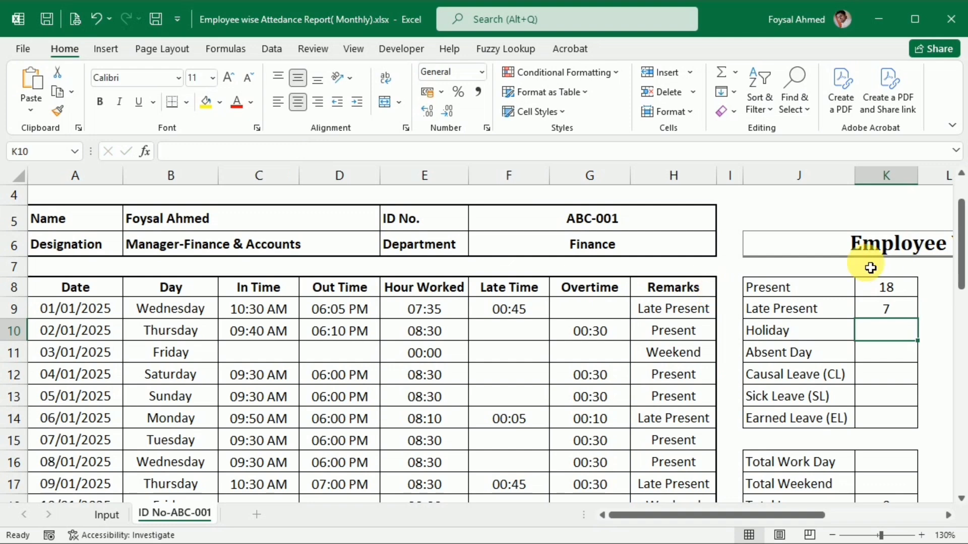
Copy the Late Present count formula from K9 to the Holiday cell K10 and change its criterion to "Holiday".
{"action": "left_click", "coordinate": [893, 312]}
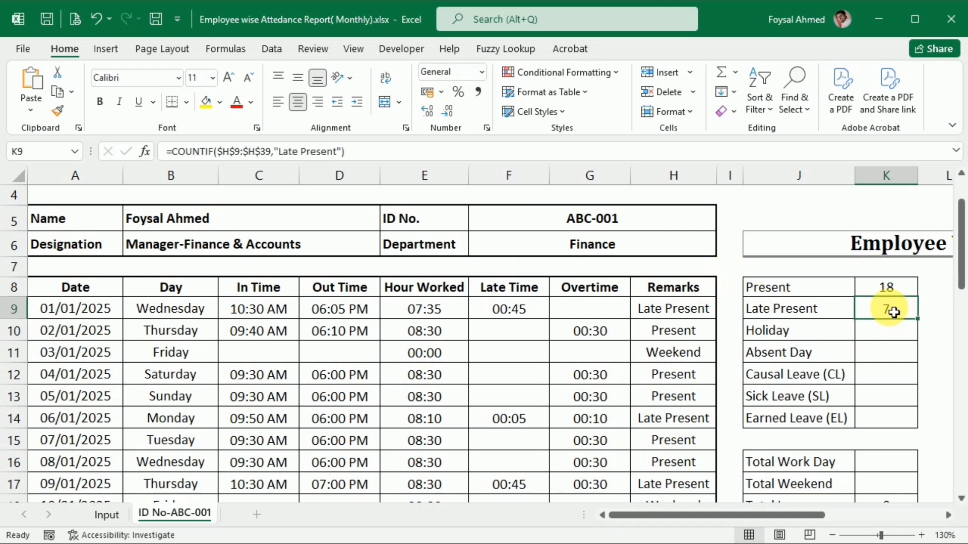
{"action": "key", "text": "ctrl+c"}
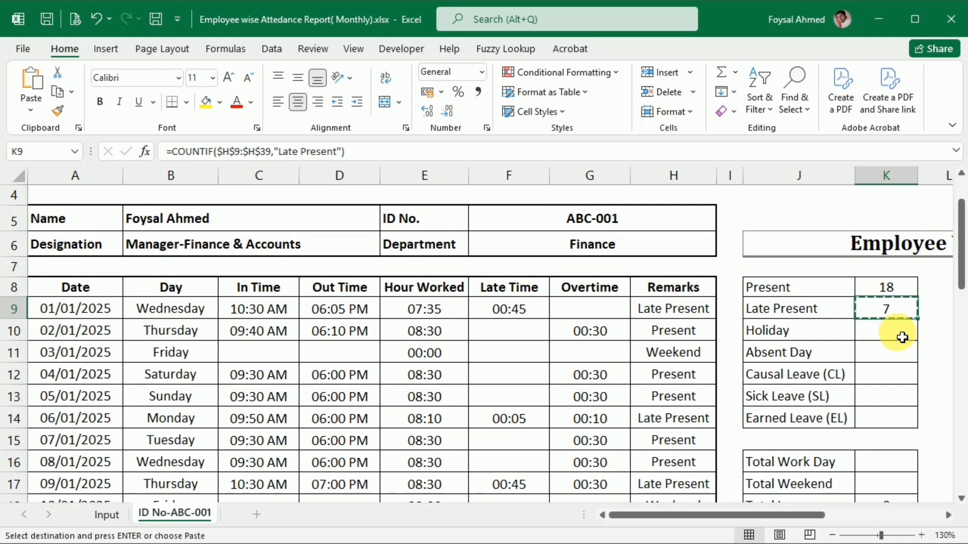
{"action": "left_click", "coordinate": [896, 338]}
{"action": "key", "text": "ctrl+v"}
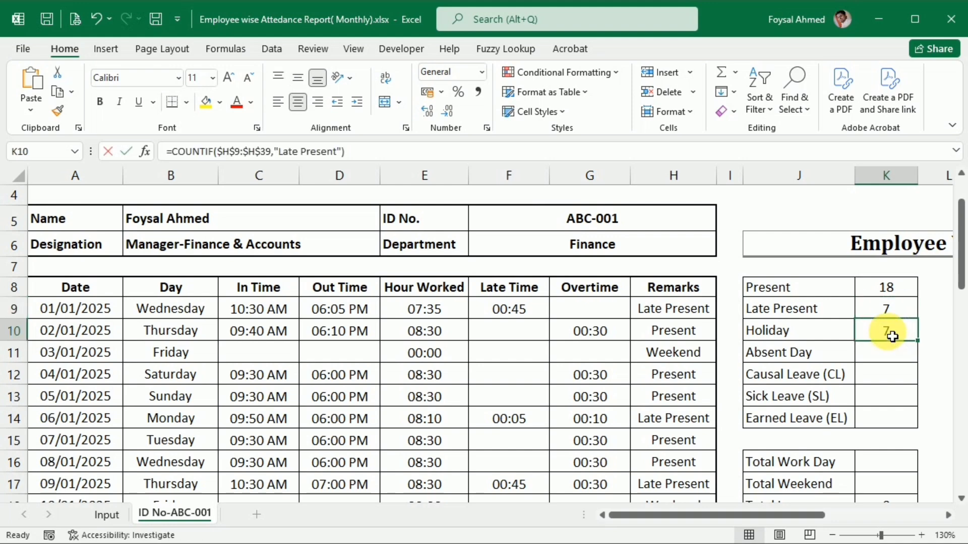
{"action": "double_click", "coordinate": [897, 334]}
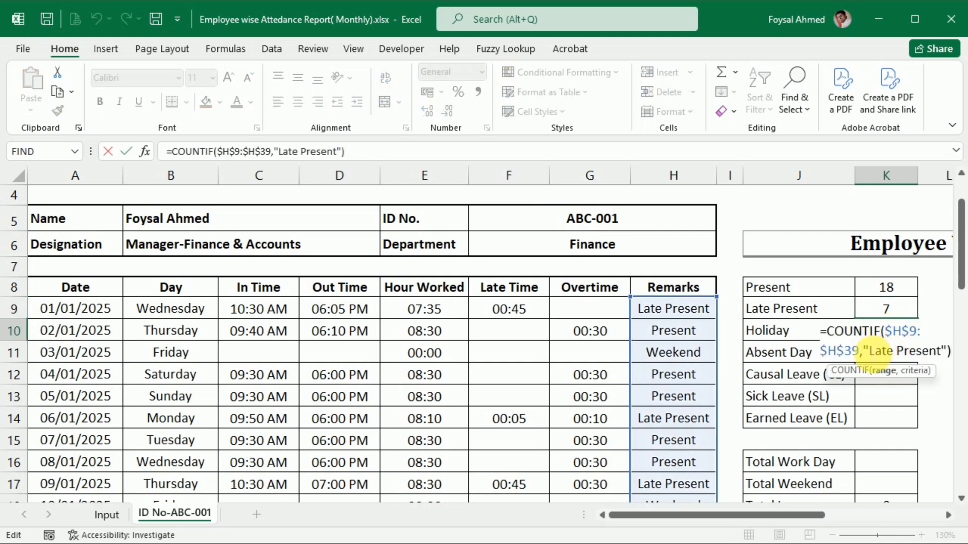
{"action": "left_click", "coordinate": [877, 351]}
{"action": "left_click_drag", "start_coordinate": [874, 352], "coordinate": [949, 351]}
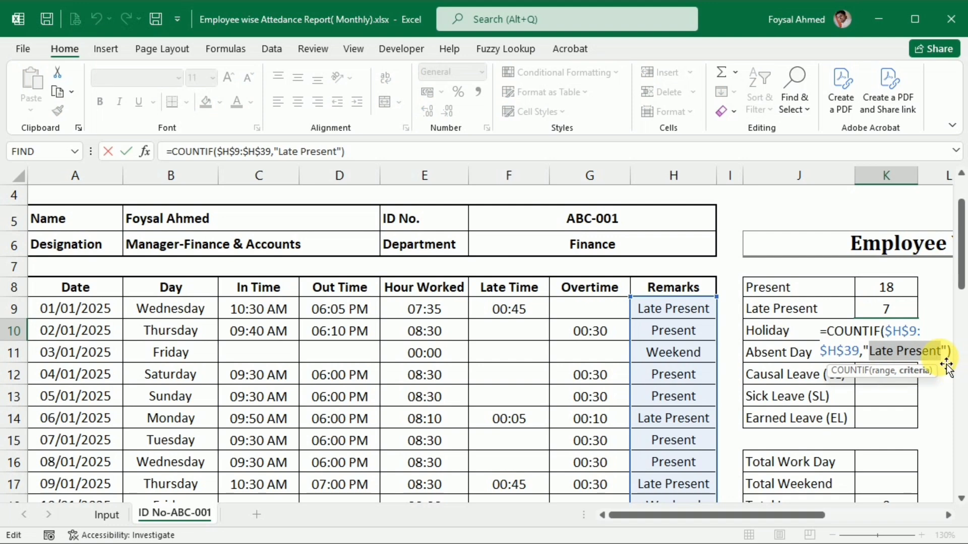
{"action": "type", "text": "Holida"}
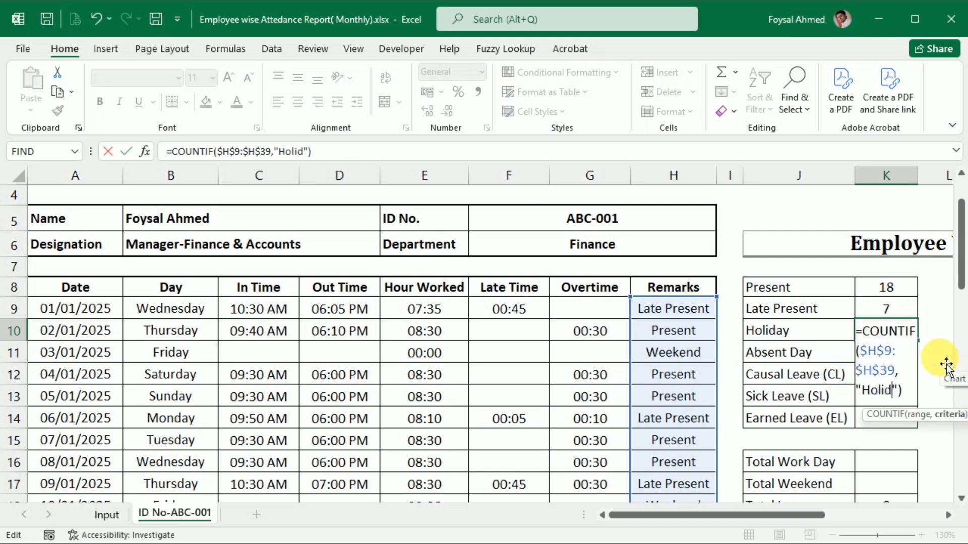
{"action": "type", "text": "y"}
{"action": "key", "text": "Return"}
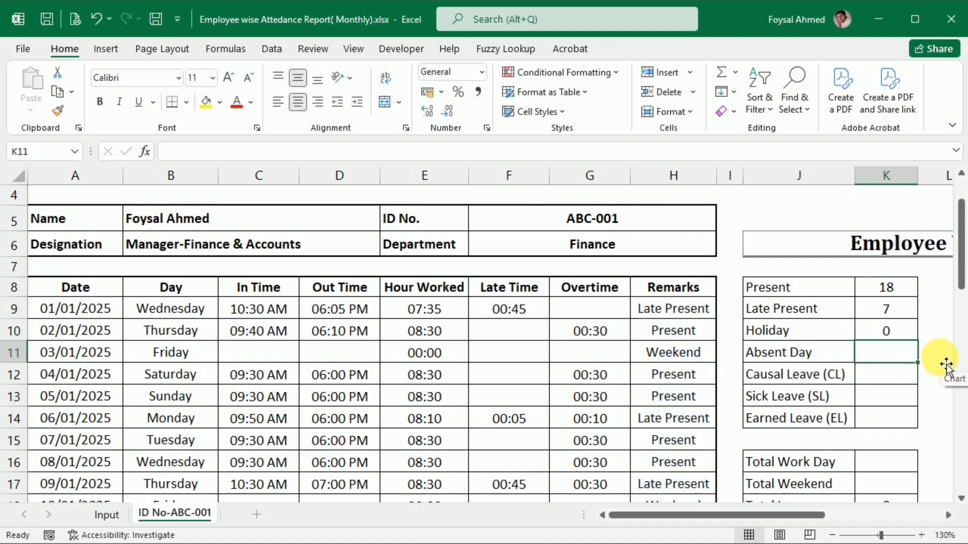
Copy the Holiday count formula down to the Absent Day cell K11 and change its criterion to "Absent".
{"action": "key", "text": "ctrl+d"}
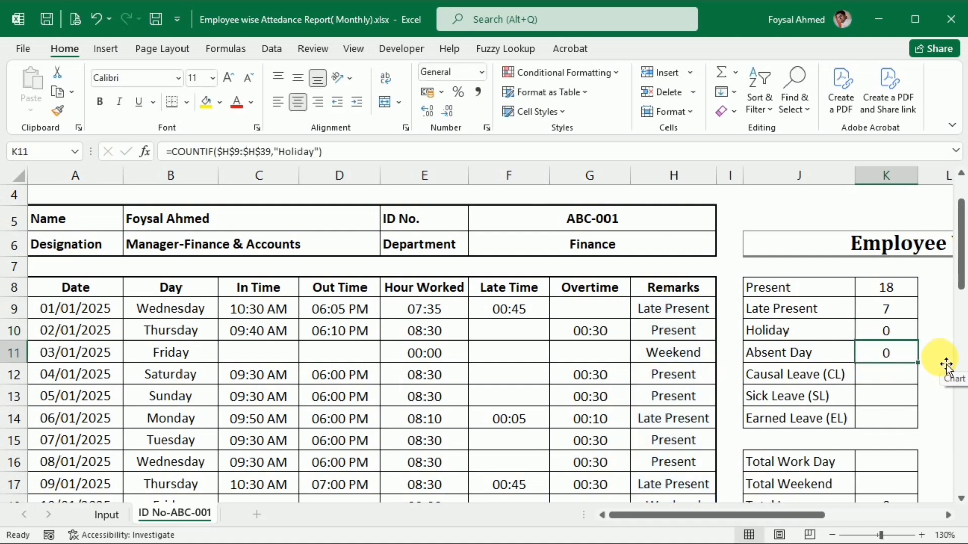
{"action": "double_click", "coordinate": [888, 355]}
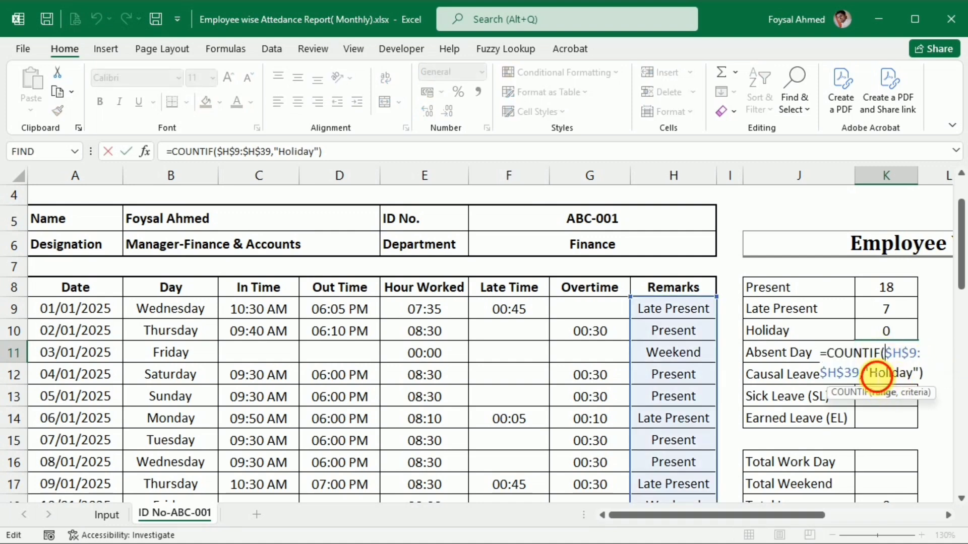
{"action": "left_click_drag", "start_coordinate": [869, 372], "coordinate": [914, 391]}
{"action": "type", "text": "Ab"}
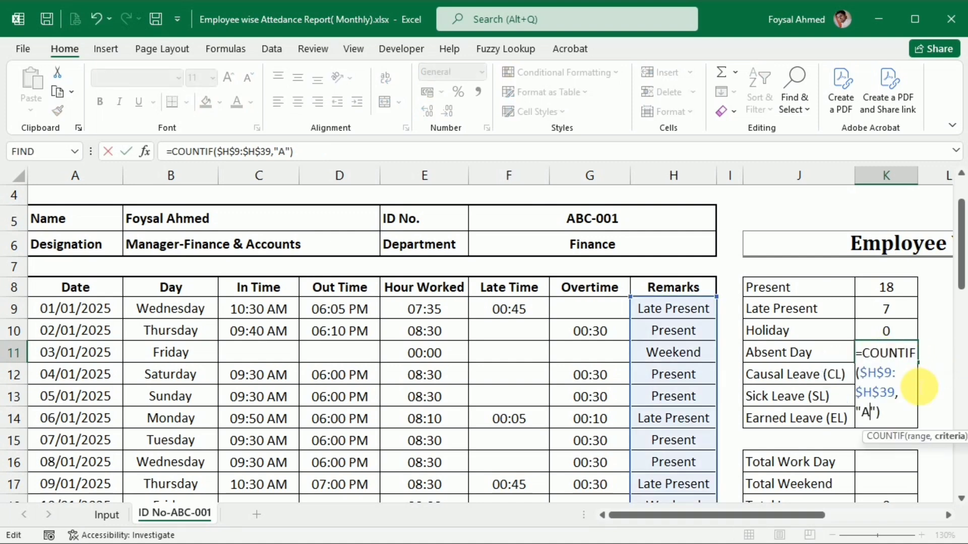
{"action": "type", "text": "sent"}
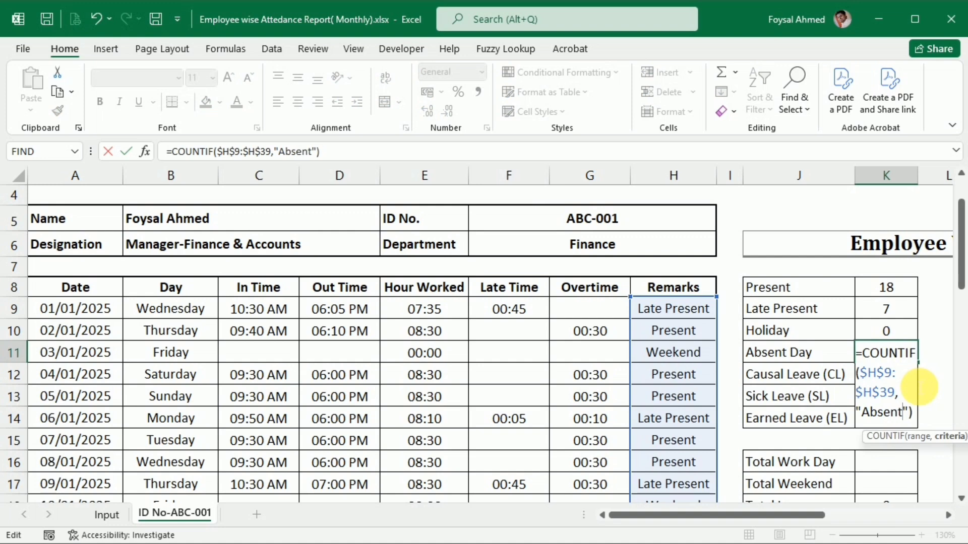
{"action": "key", "text": "Return"}
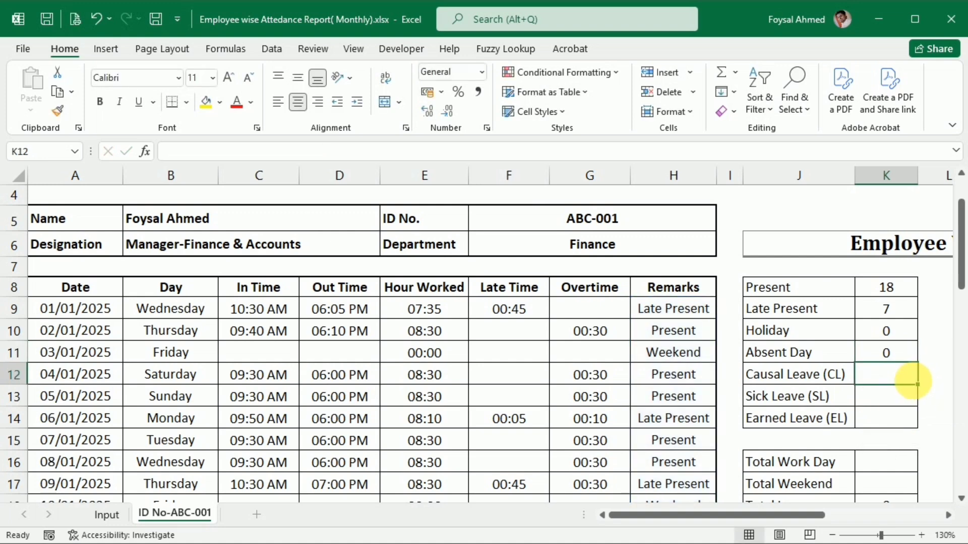
Copy the Absent count formula down to the Causal Leave cell K12 and change its criterion to "CL".
{"action": "key", "text": "ctrl+d"}
{"action": "double_click", "coordinate": [887, 376]}
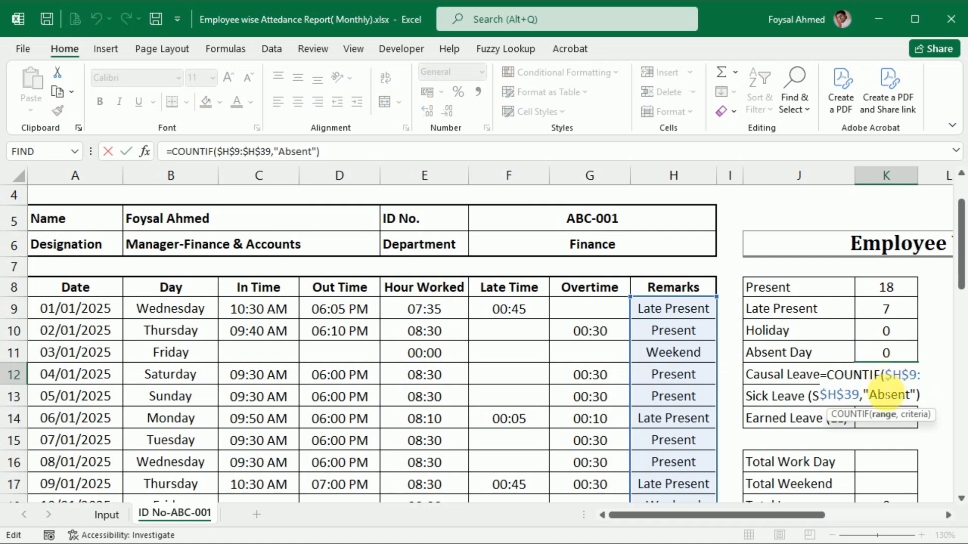
{"action": "left_click_drag", "start_coordinate": [870, 395], "coordinate": [910, 397]}
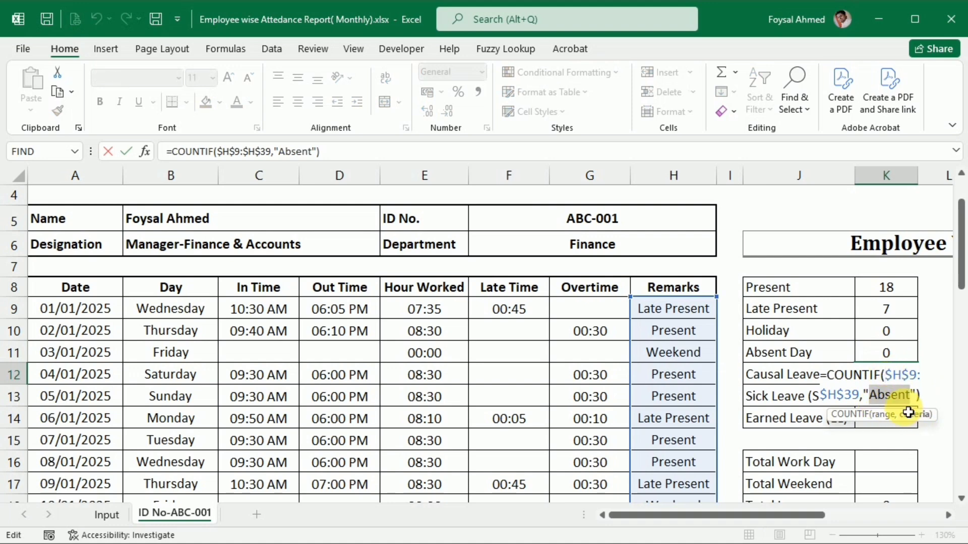
{"action": "type", "text": "CL"}
{"action": "key", "text": "Return"}
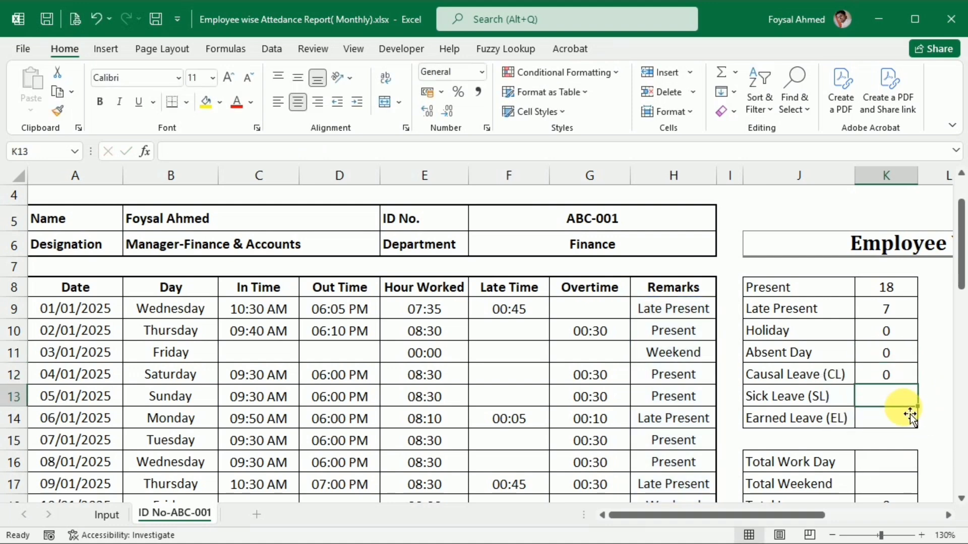
Copy the Causal Leave count formula down to the Sick Leave cell K13 and change its criterion to "SL".
{"action": "key", "text": "ctrl+d"}
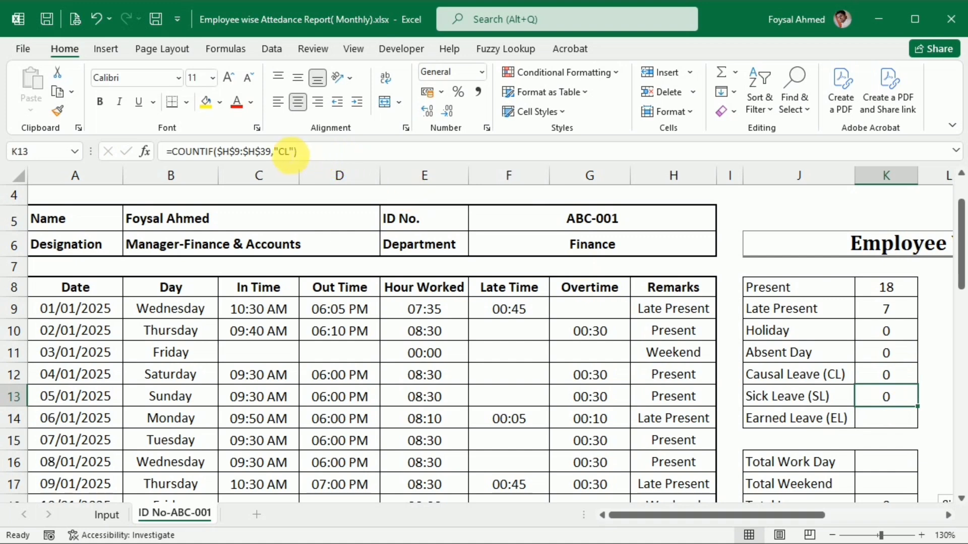
{"action": "left_click_drag", "start_coordinate": [286, 152], "coordinate": [280, 153]}
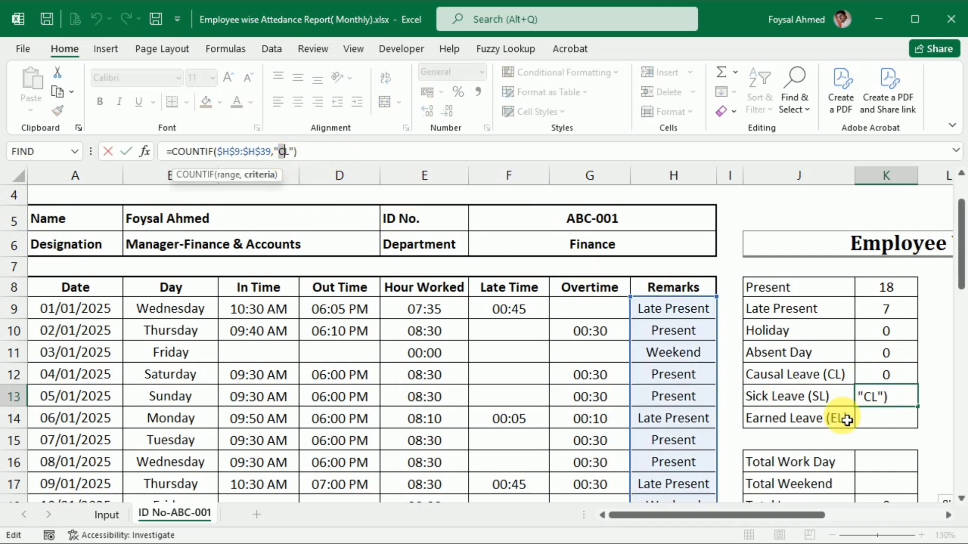
{"action": "type", "text": "S"}
{"action": "key", "text": "Return"}
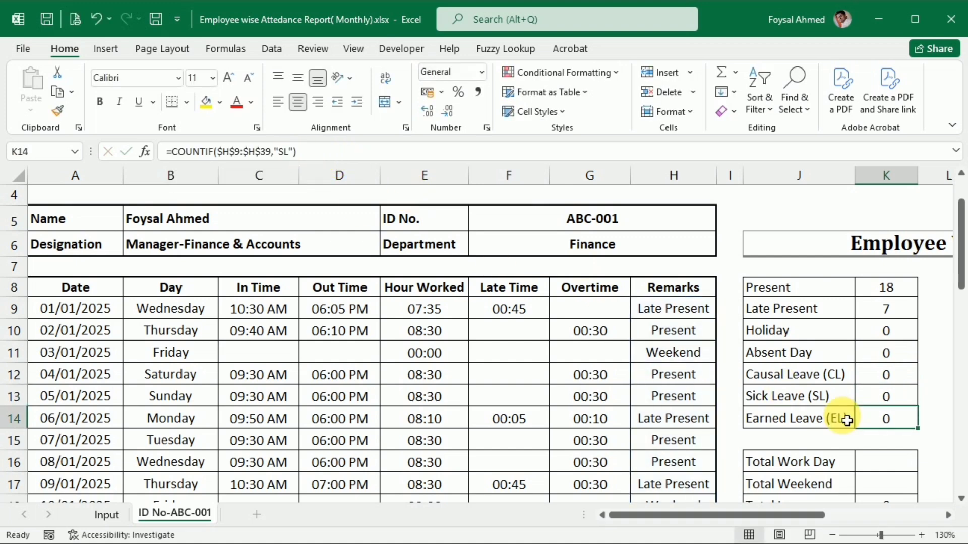
Change the criterion of the COUNTIF copied into the Earned Leave cell K14 to "EL".
{"action": "left_click", "coordinate": [284, 152]}
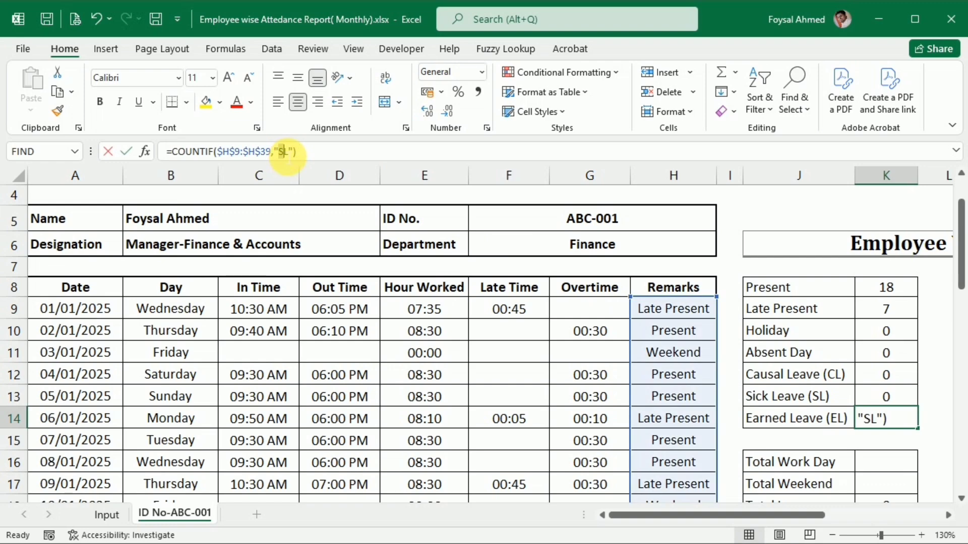
{"action": "type", "text": "E"}
{"action": "key", "text": "Return"}
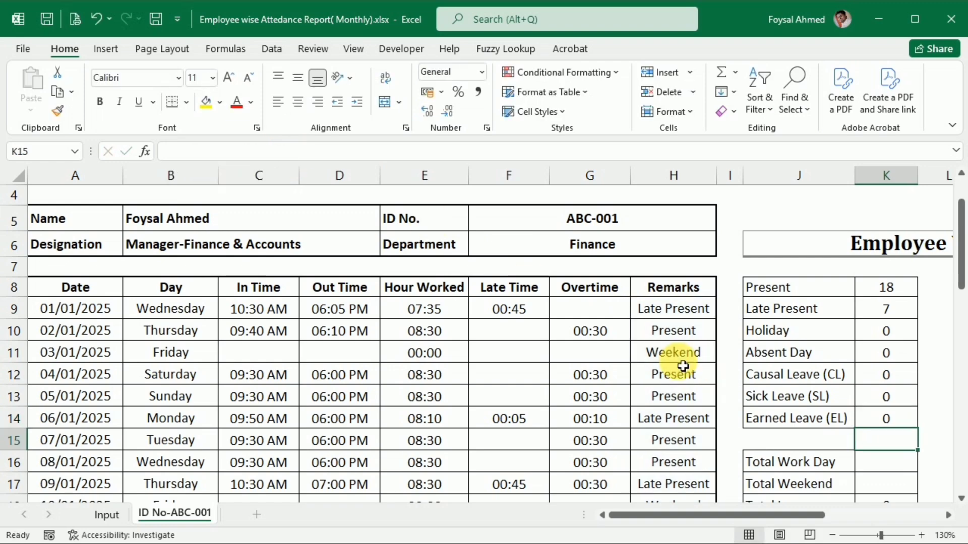
Copy the Earned Leave count formula from K14 into the Total Weekend cell K17.
{"action": "scroll", "coordinate": [683, 366], "scroll_direction": "down", "scroll_amount": 1}
{"action": "left_click", "coordinate": [887, 391]}
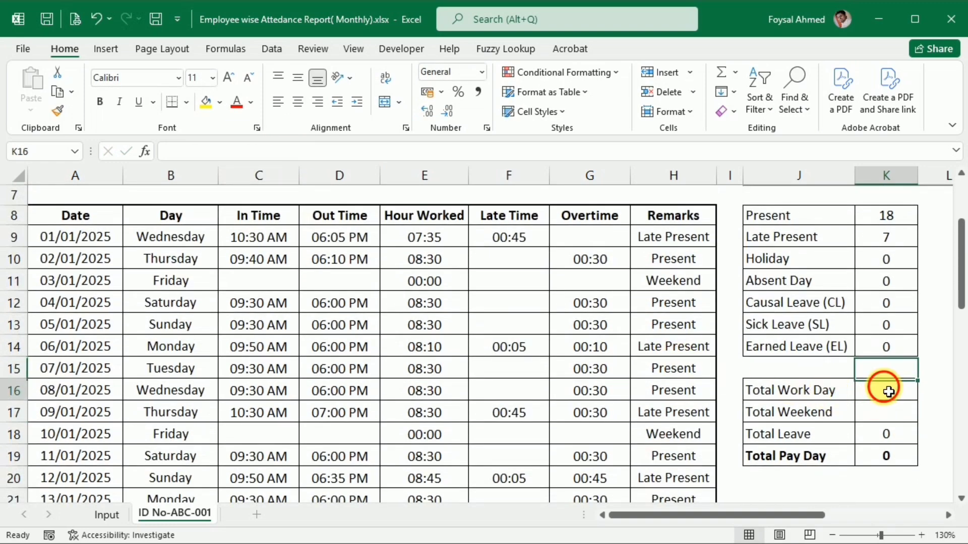
{"action": "scroll", "coordinate": [888, 417], "scroll_direction": "up", "scroll_amount": 1}
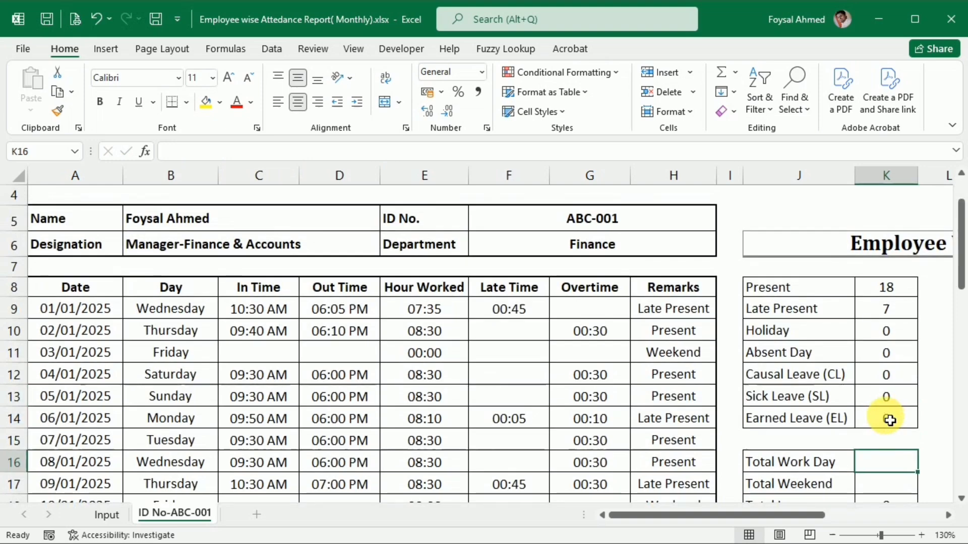
{"action": "scroll", "coordinate": [890, 420], "scroll_direction": "down", "scroll_amount": 1}
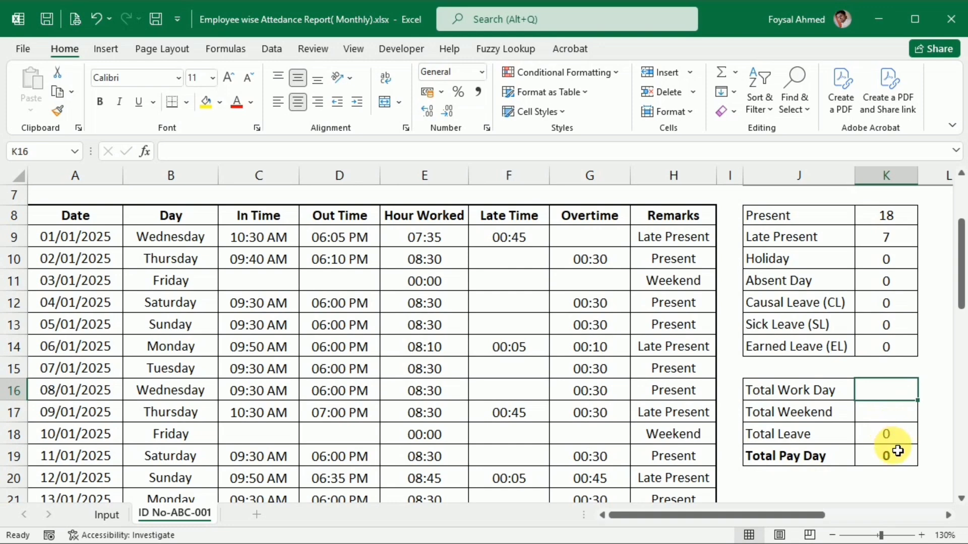
{"action": "left_click", "coordinate": [891, 347]}
{"action": "key", "text": "ctrl+c"}
{"action": "left_click", "coordinate": [885, 412]}
{"action": "key", "text": "ctrl+v"}
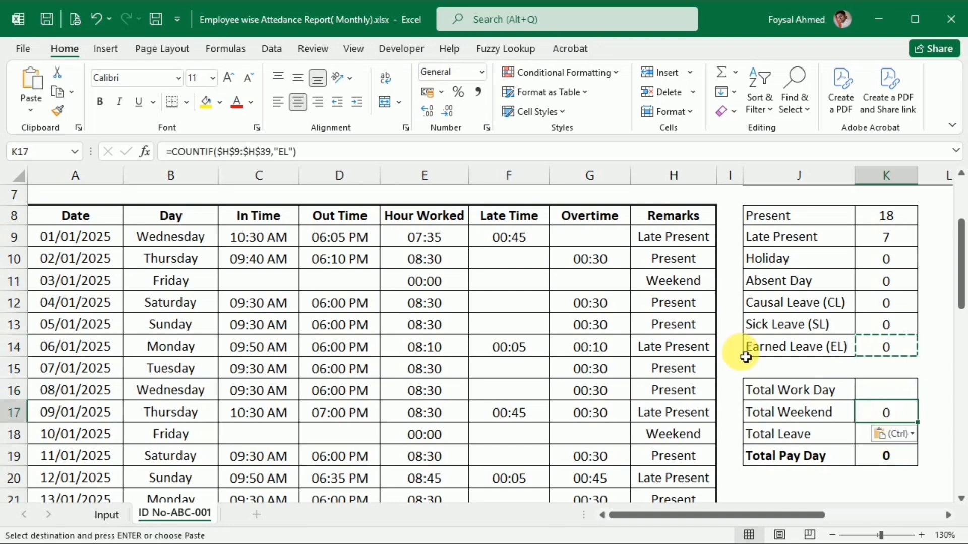
Change the criterion of the COUNTIF formula in the Total Weekend cell K17 to "Weekend".
{"action": "left_click", "coordinate": [283, 152]}
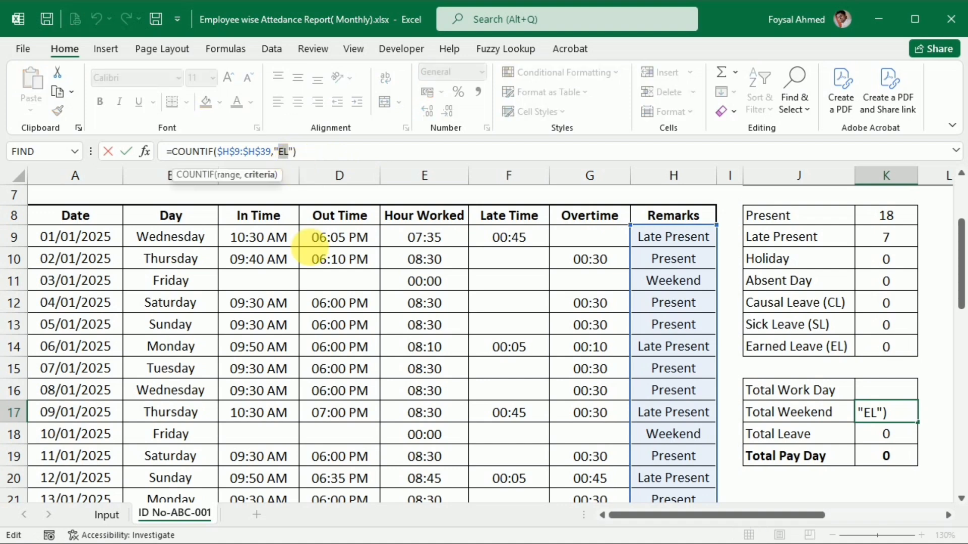
{"action": "type", "text": "Wee"}
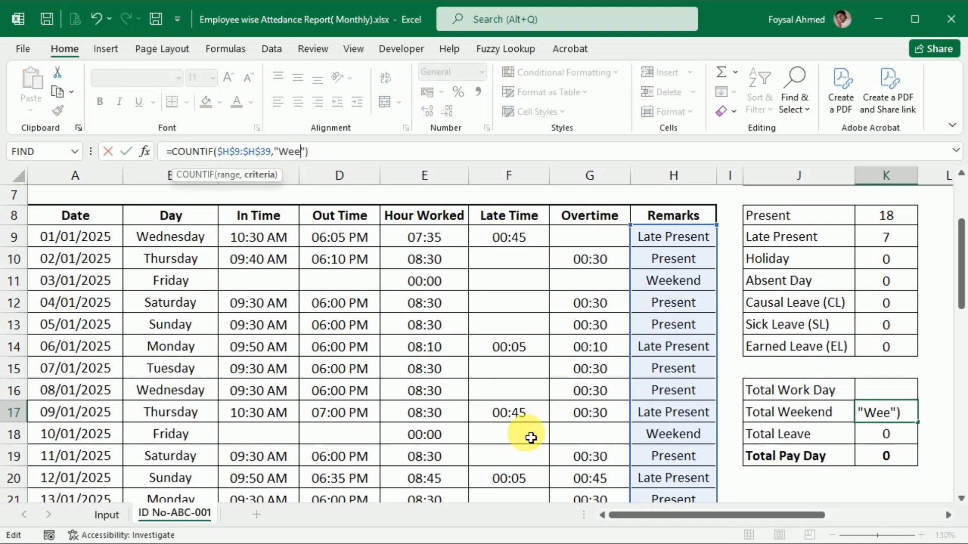
{"action": "type", "text": "kend"}
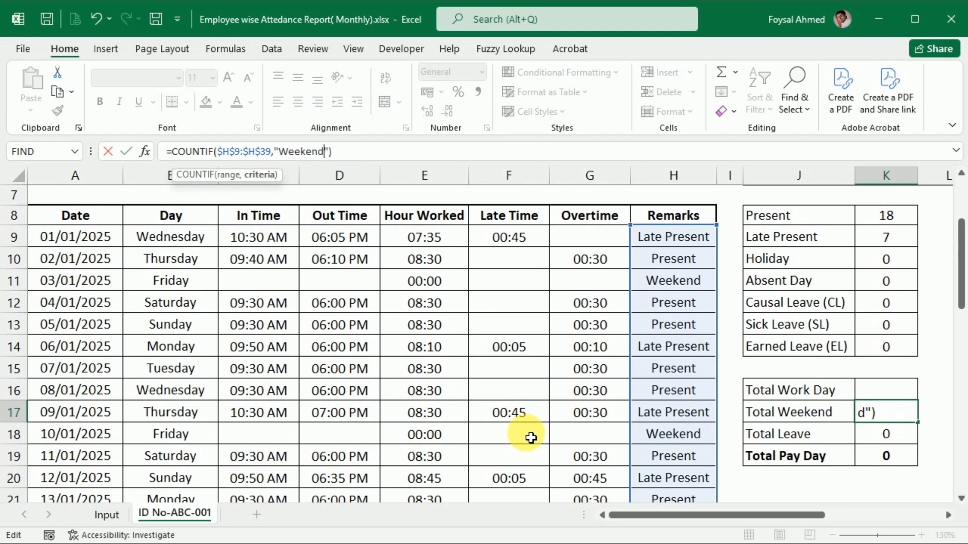
{"action": "key", "text": "Return"}
{"action": "key", "text": "Up"}
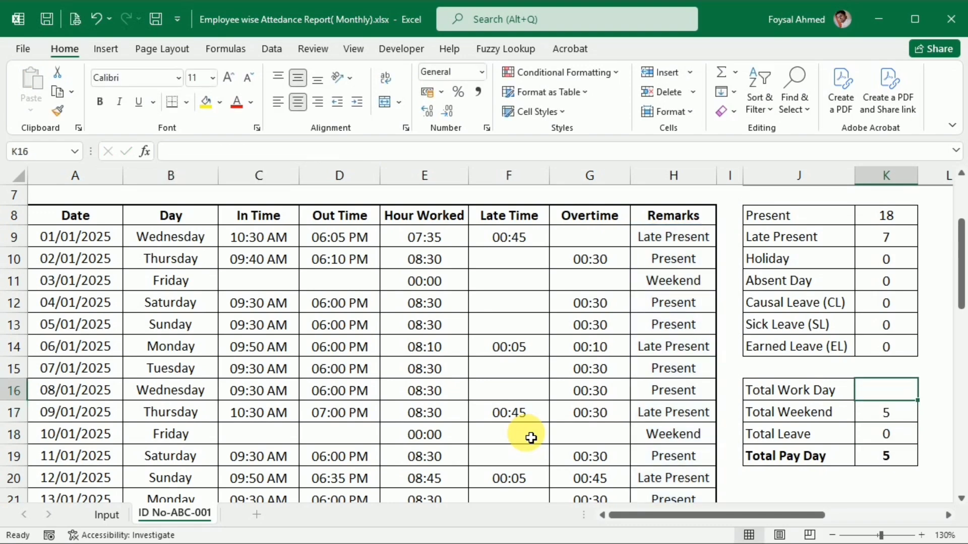
Copy the Total Weekend formula up to the Total Work Day cell K16 and change its criterion to "Present".
{"action": "scroll", "coordinate": [406, 381], "scroll_direction": "down", "scroll_amount": 6}
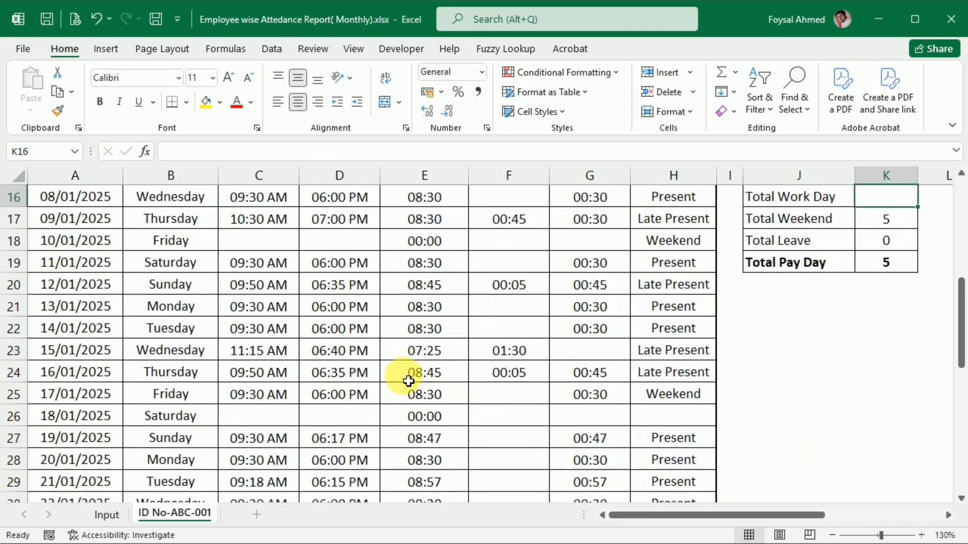
{"action": "scroll", "coordinate": [407, 379], "scroll_direction": "down", "scroll_amount": 2}
{"action": "scroll", "coordinate": [406, 378], "scroll_direction": "up", "scroll_amount": 8}
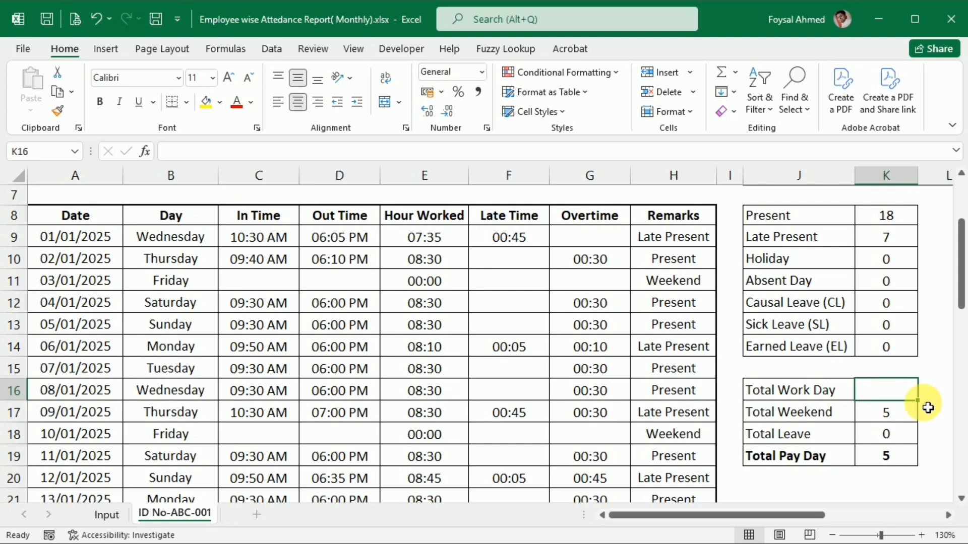
{"action": "type", "text": "="}
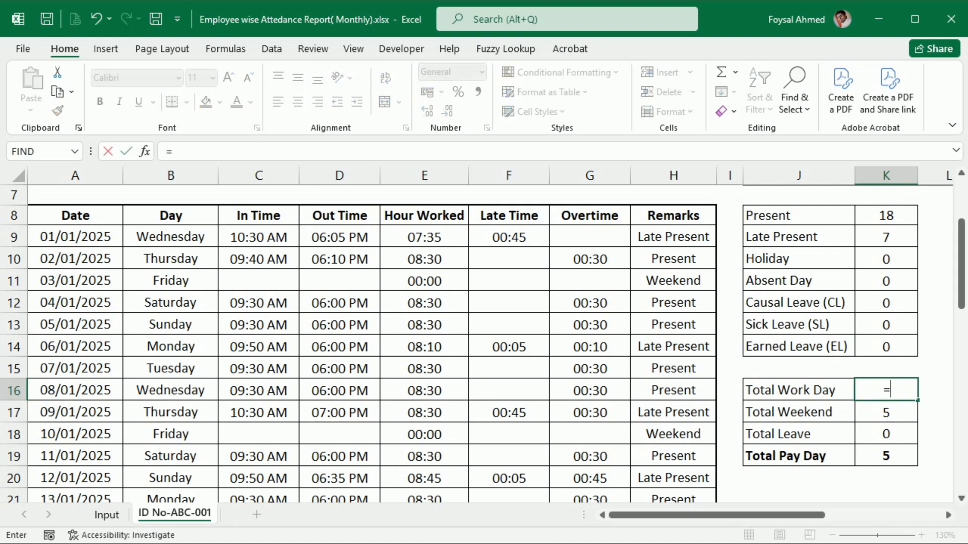
{"action": "key", "text": "Escape"}
{"action": "key", "text": "Down"}
{"action": "key", "text": "ctrl+c"}
{"action": "key", "text": "Up"}
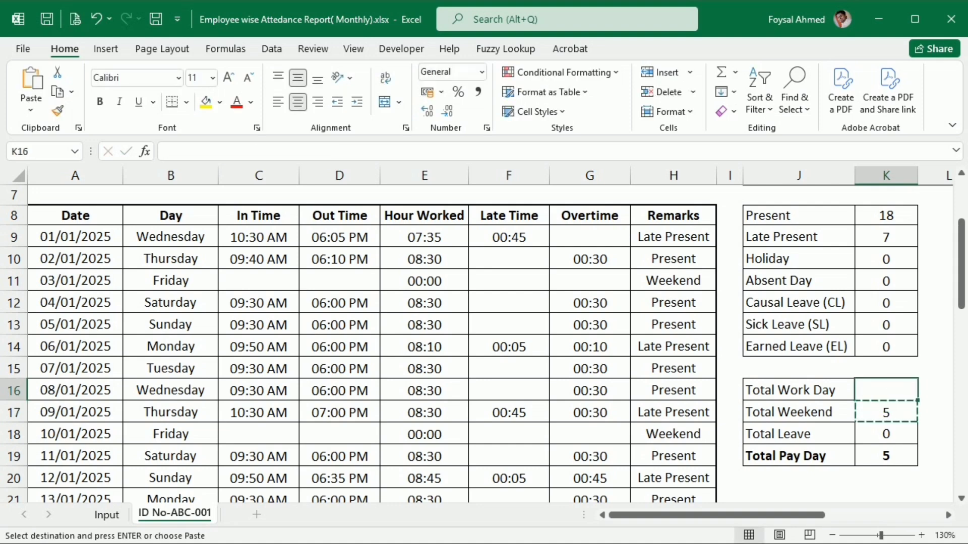
{"action": "key", "text": "ctrl+v"}
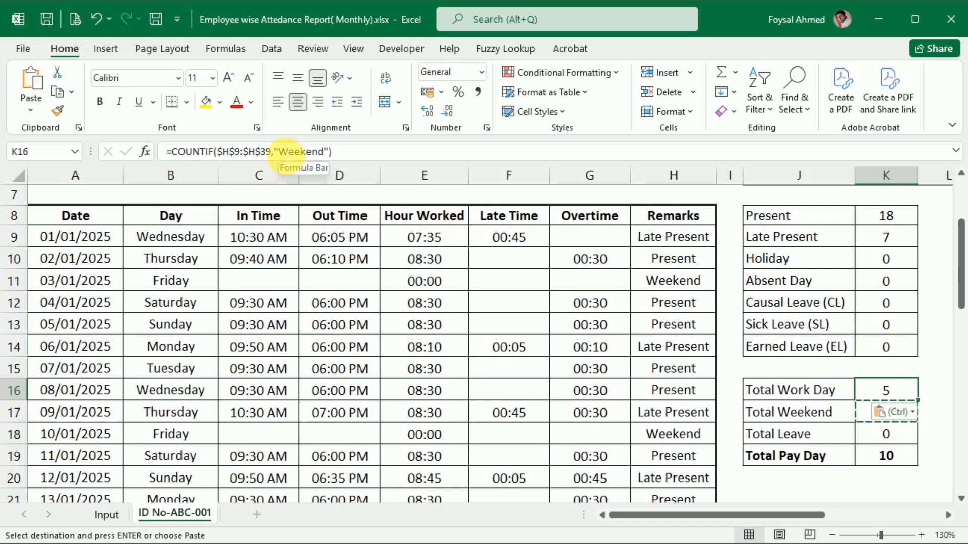
{"action": "left_click_drag", "start_coordinate": [282, 151], "coordinate": [321, 151]}
{"action": "type", "text": "Present"}
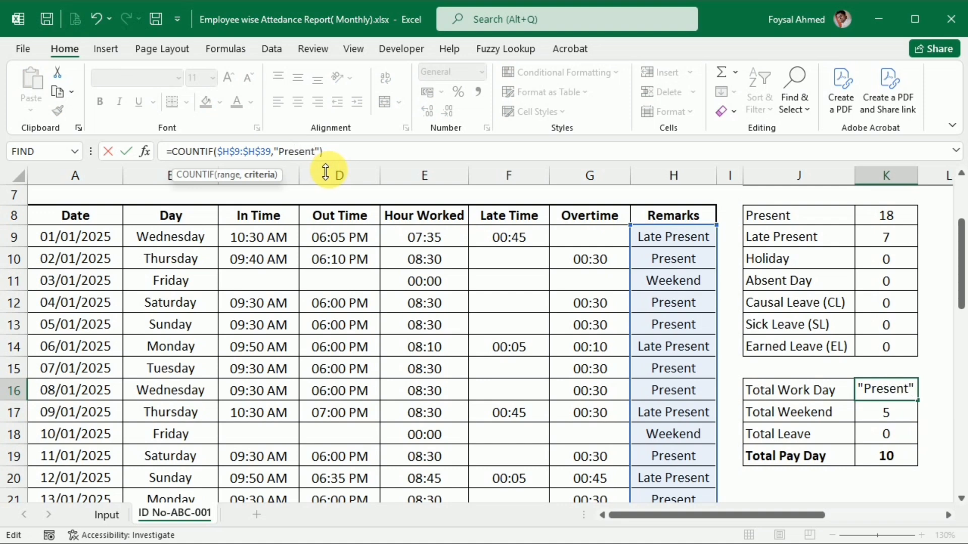
Extend the Total Work Day formula in K16 by adding a second COUNTIF over $H$9:$H$39 with the criterion "Late Present".
{"action": "left_click", "coordinate": [339, 154]}
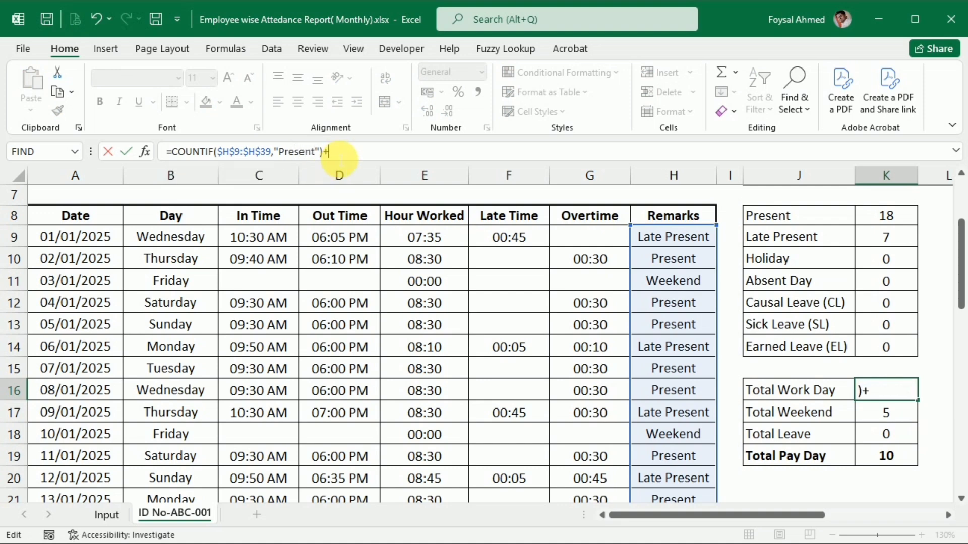
{"action": "left_click_drag", "start_coordinate": [174, 151], "coordinate": [324, 169]}
{"action": "key", "text": "ctrl+c"}
{"action": "left_click", "coordinate": [355, 153]}
{"action": "key", "text": "ctrl+v"}
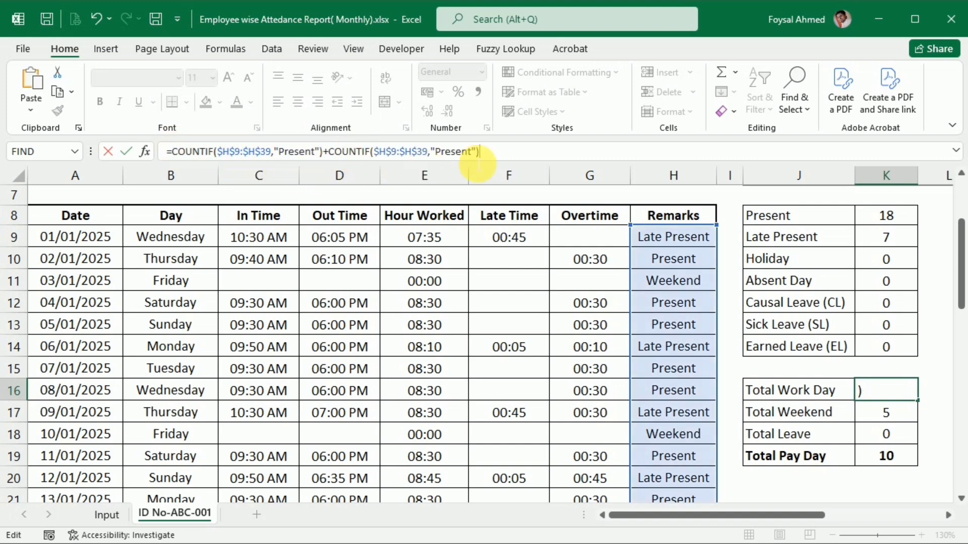
{"action": "left_click", "coordinate": [435, 152]}
{"action": "type", "text": "L"}
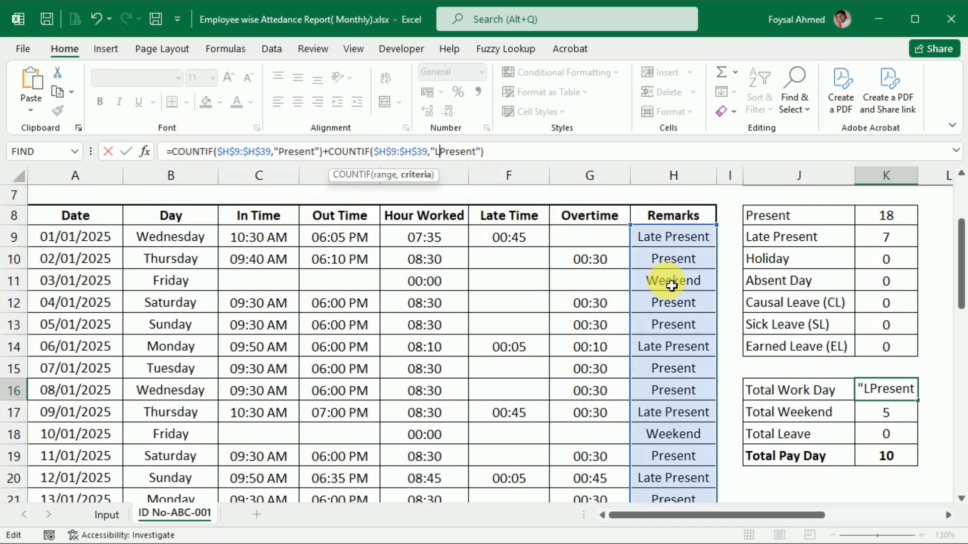
{"action": "type", "text": "ate"}
{"action": "key", "text": "Return"}
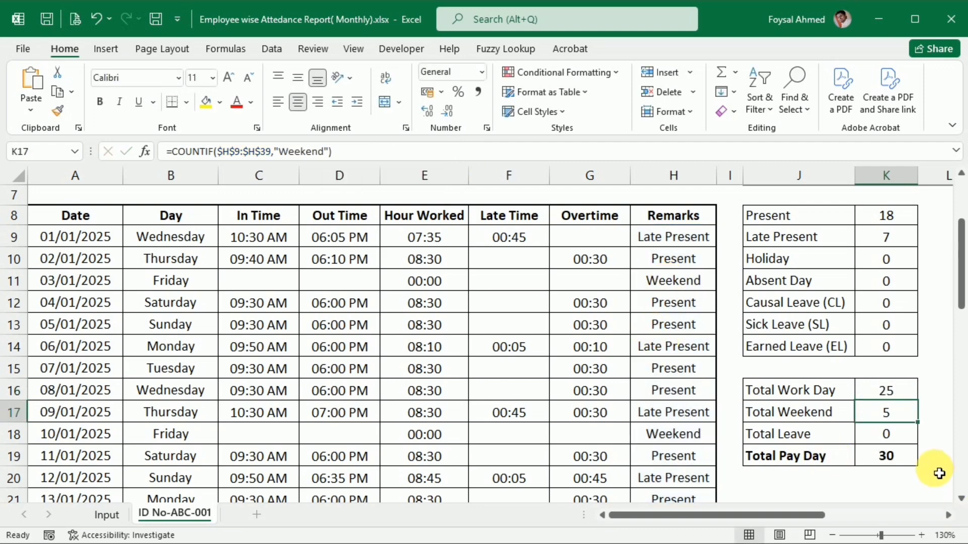
Fill the empty In Time and Out Time for 18/01/2025 by copying the times from the 17/01/2025 row into C26:D26.
{"action": "scroll", "coordinate": [817, 411], "scroll_direction": "down", "scroll_amount": 5}
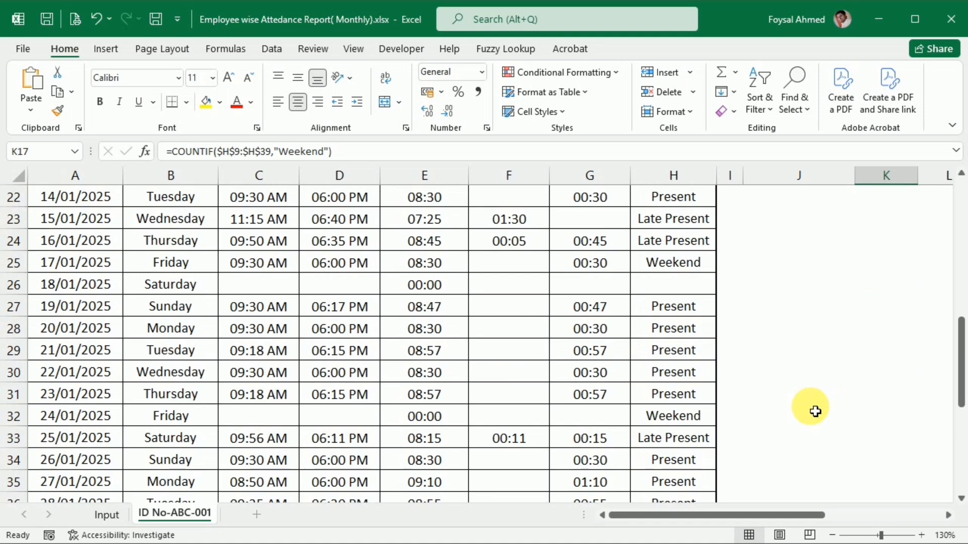
{"action": "left_click", "coordinate": [676, 290]}
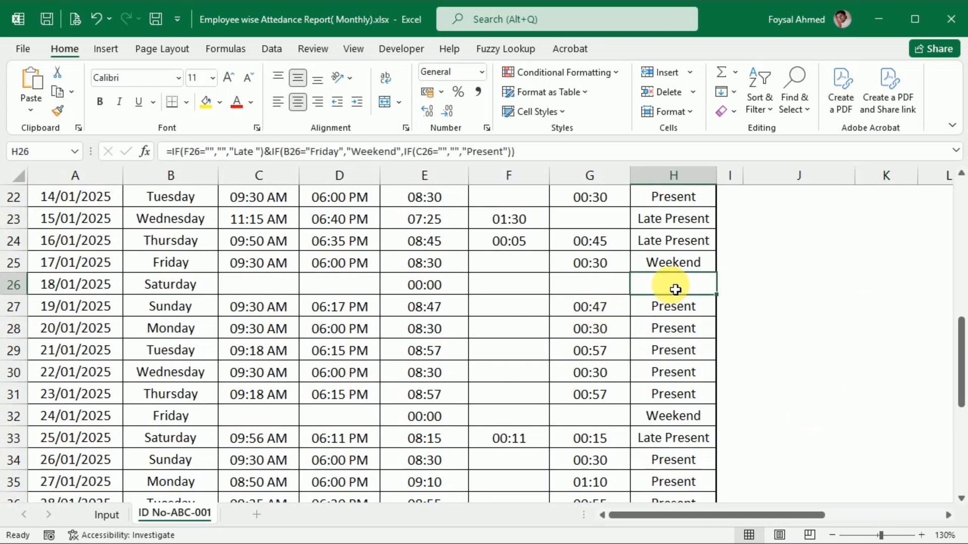
{"action": "left_click_drag", "start_coordinate": [277, 264], "coordinate": [325, 264]}
{"action": "key", "text": "ctrl+c"}
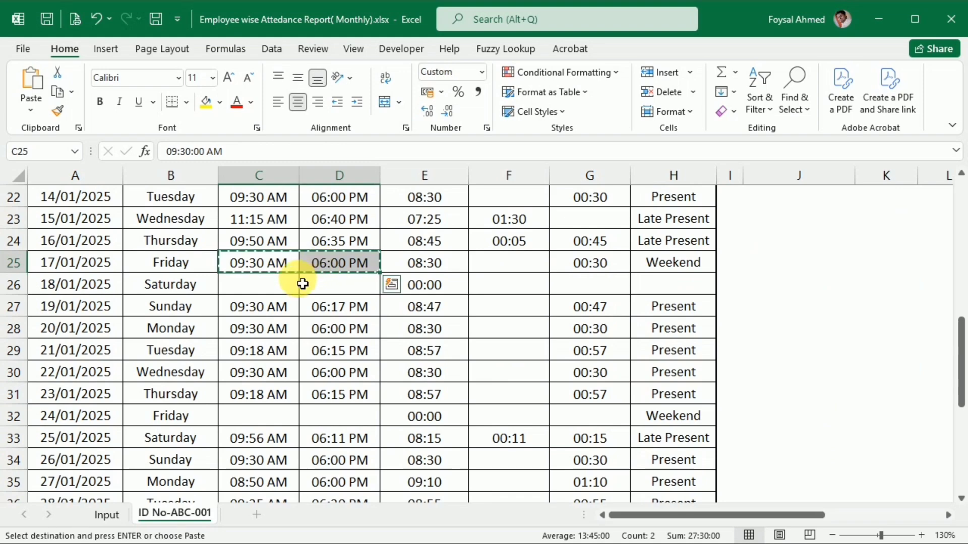
{"action": "left_click", "coordinate": [264, 282]}
{"action": "key", "text": "ctrl+v"}
Check the Total Leave formula in K18, the Total Pay Day formula in K19 and the overtime total in G40.
{"action": "scroll", "coordinate": [385, 433], "scroll_direction": "up", "scroll_amount": 7}
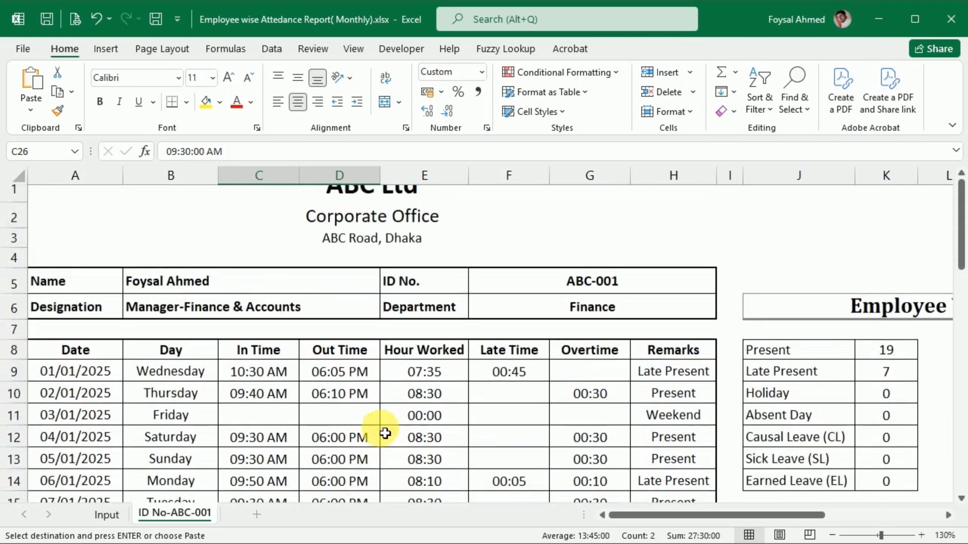
{"action": "scroll", "coordinate": [385, 432], "scroll_direction": "down", "scroll_amount": 2}
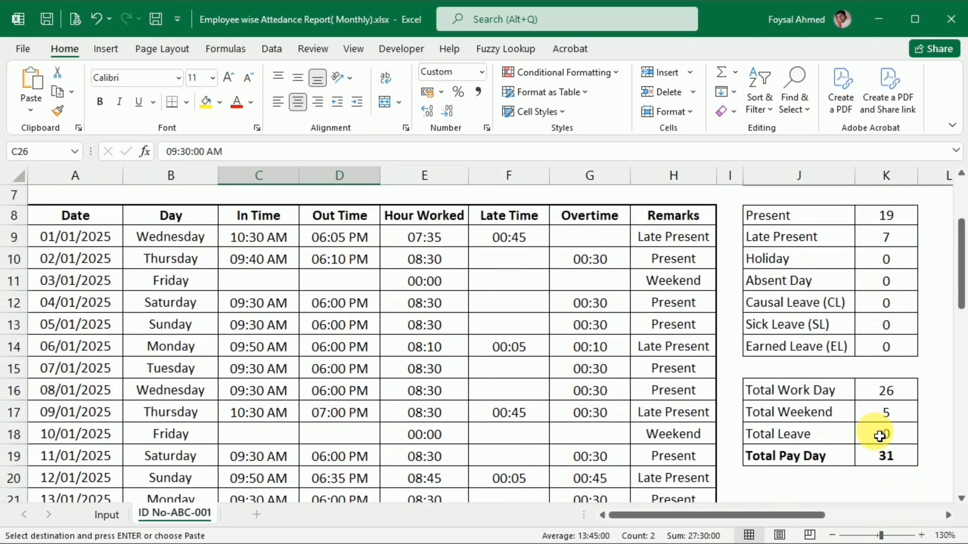
{"action": "double_click", "coordinate": [883, 435]}
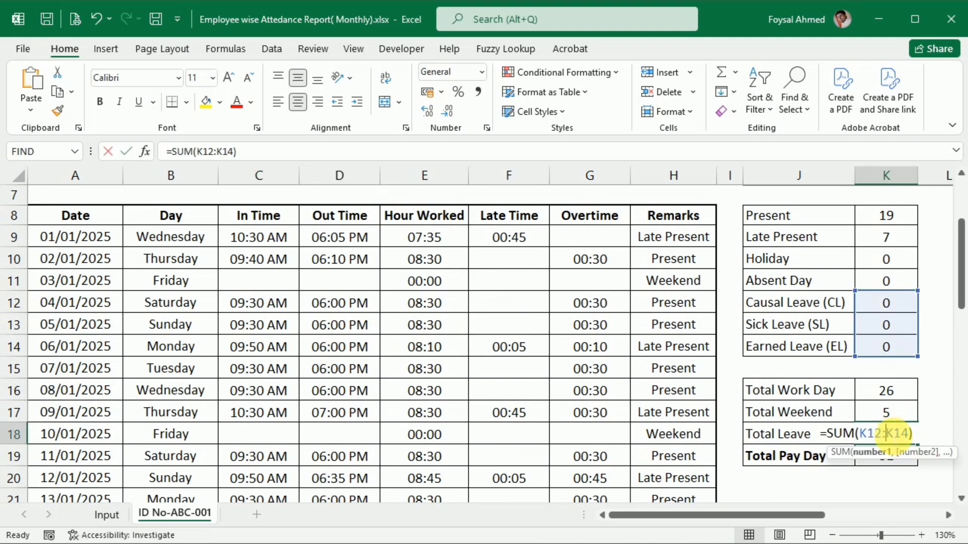
{"action": "key", "text": "Return"}
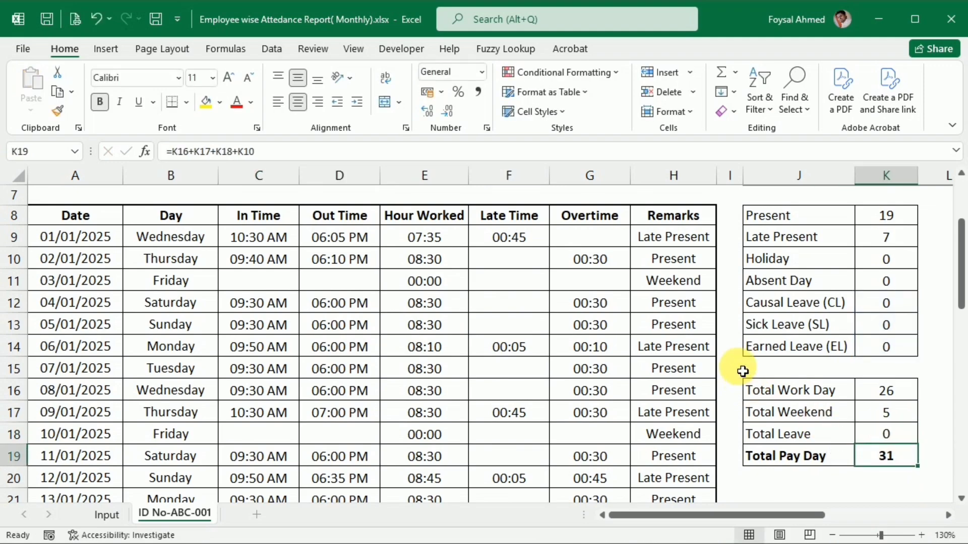
{"action": "scroll", "coordinate": [693, 419], "scroll_direction": "up", "scroll_amount": 2}
{"action": "scroll", "coordinate": [693, 419], "scroll_direction": "down", "scroll_amount": 10}
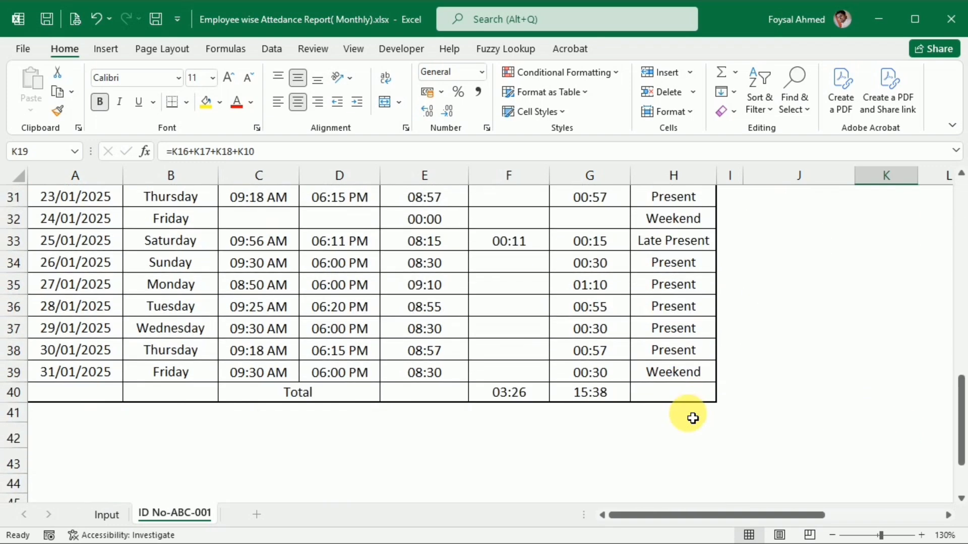
{"action": "left_click", "coordinate": [590, 394]}
{"action": "scroll", "coordinate": [613, 432], "scroll_direction": "up", "scroll_amount": 10}
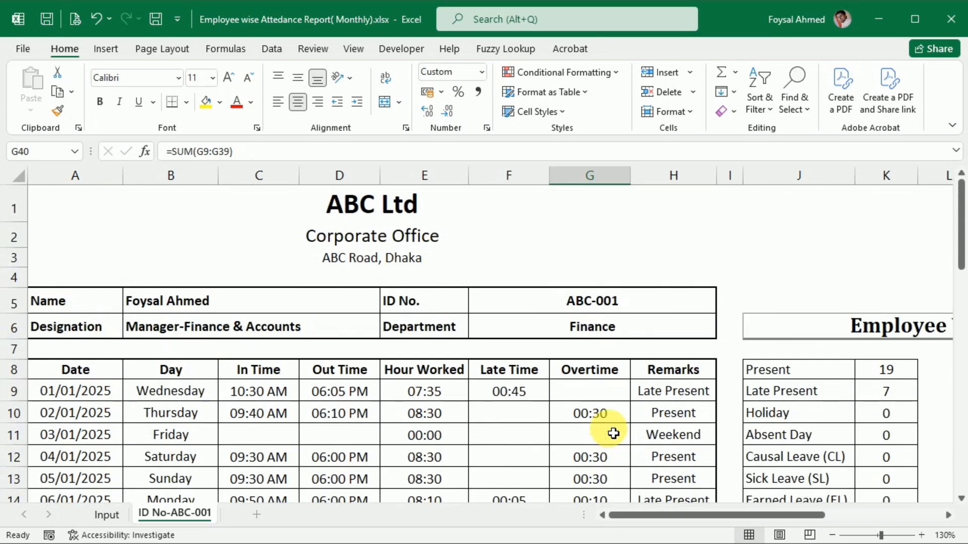
{"action": "scroll", "coordinate": [613, 433], "scroll_direction": "down", "scroll_amount": 11}
{"action": "scroll", "coordinate": [614, 434], "scroll_direction": "up", "scroll_amount": 3}
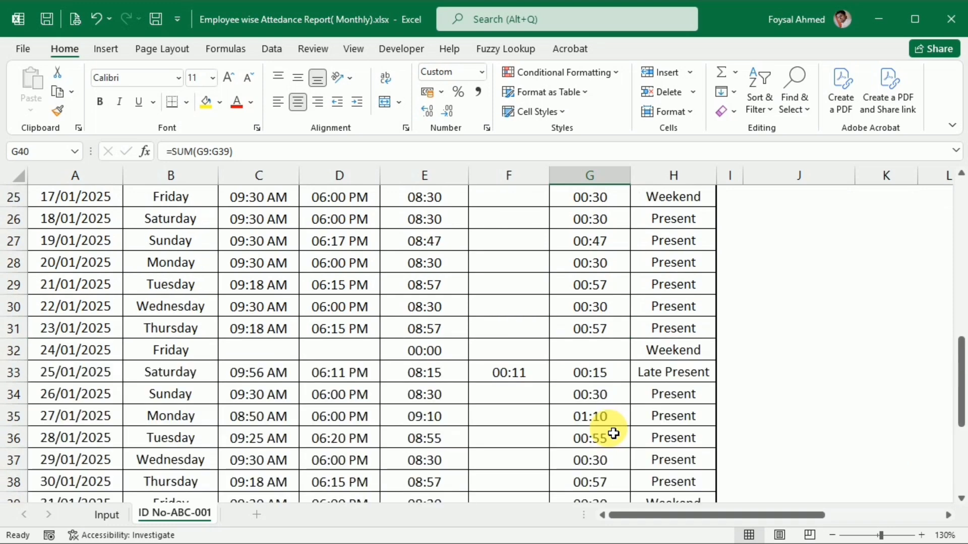
{"action": "scroll", "coordinate": [614, 433], "scroll_direction": "up", "scroll_amount": 8}
Replace the remark for 04/01/2025 in H12 with "CL" to test the leave summary and pie chart.
{"action": "left_click_drag", "start_coordinate": [664, 518], "coordinate": [779, 502]}
{"action": "scroll", "coordinate": [302, 423], "scroll_direction": "down", "scroll_amount": 2}
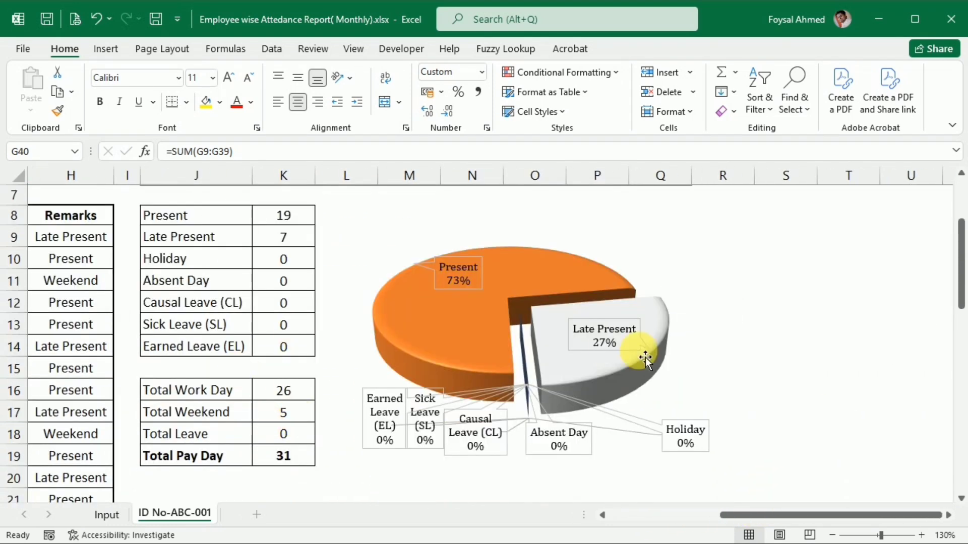
{"action": "left_click", "coordinate": [70, 302]}
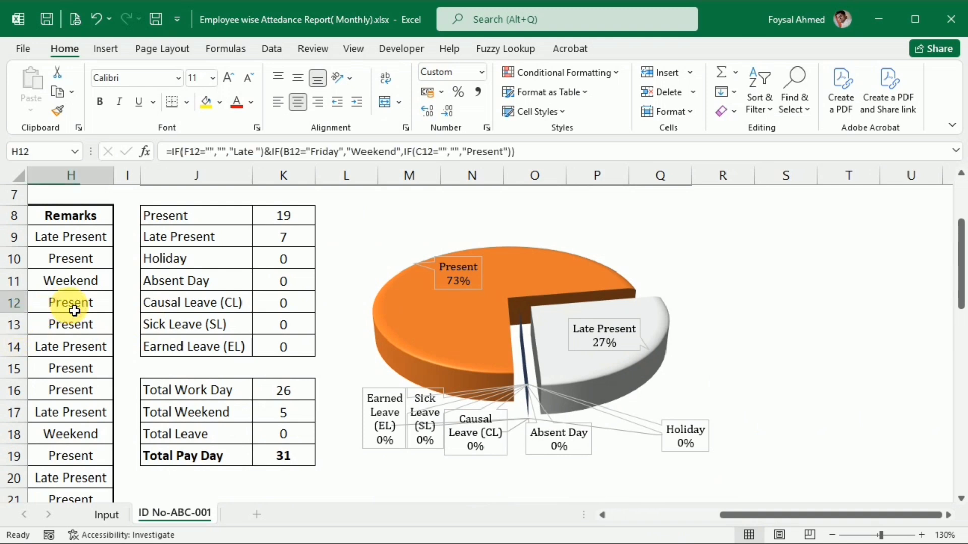
{"action": "type", "text": "CL"}
{"action": "key", "text": "Return"}
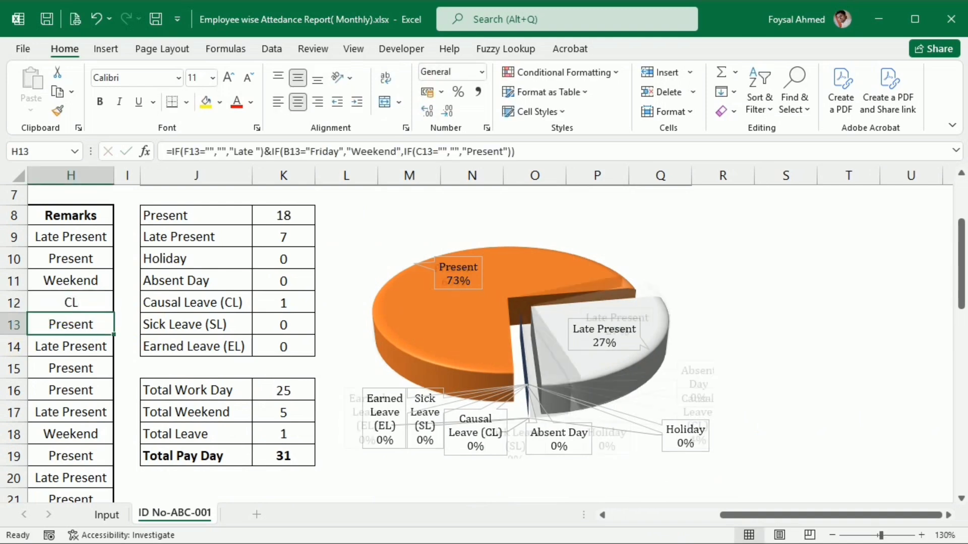
{"action": "key", "text": "Down"}
{"action": "key", "text": "Down"}
{"action": "key", "text": "Down"}
{"action": "key", "text": "Down"}
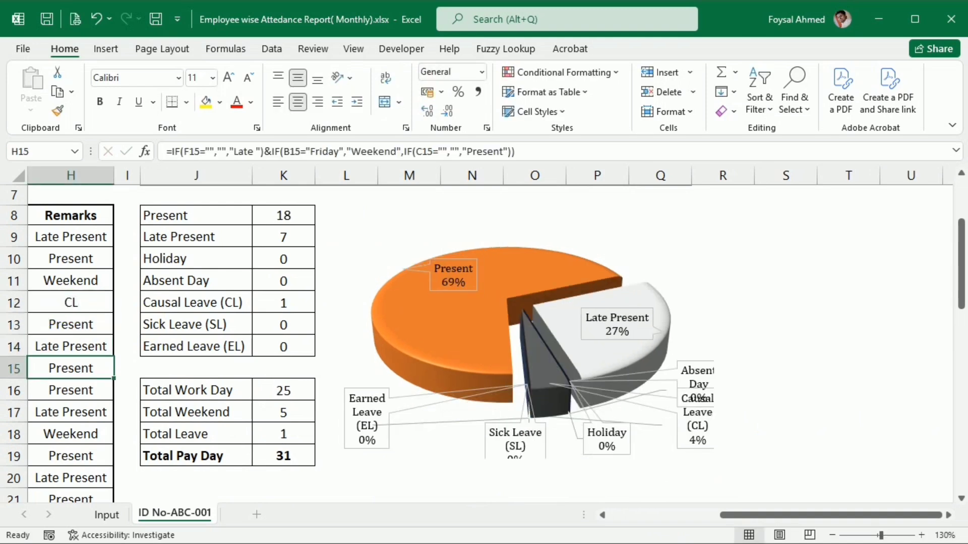